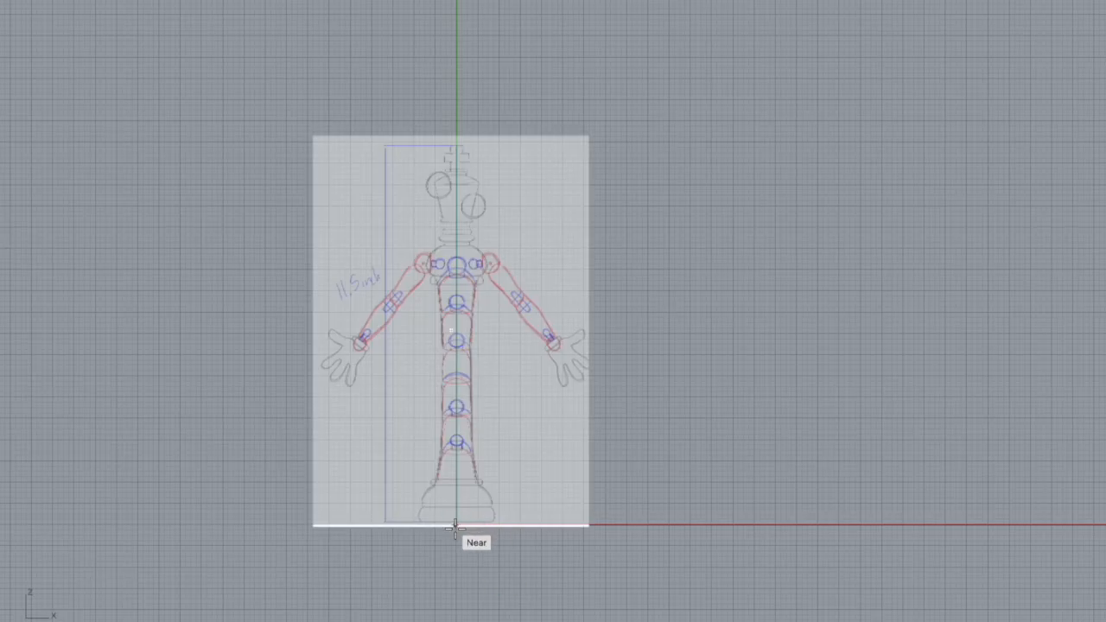
- Draw a vertical center line in the Front view from the origin up past the top of the reference sketch
{"action": "scroll", "coordinate": [456, 528], "scroll_direction": "up", "scroll_amount": 10}
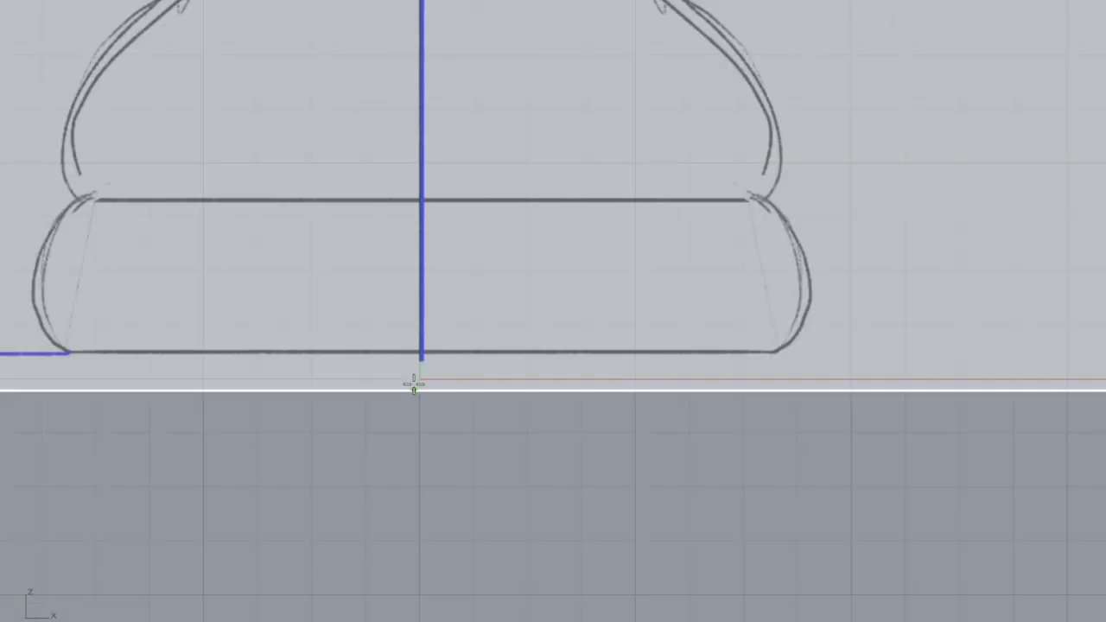
{"action": "scroll", "coordinate": [413, 385], "scroll_direction": "down", "scroll_amount": 5}
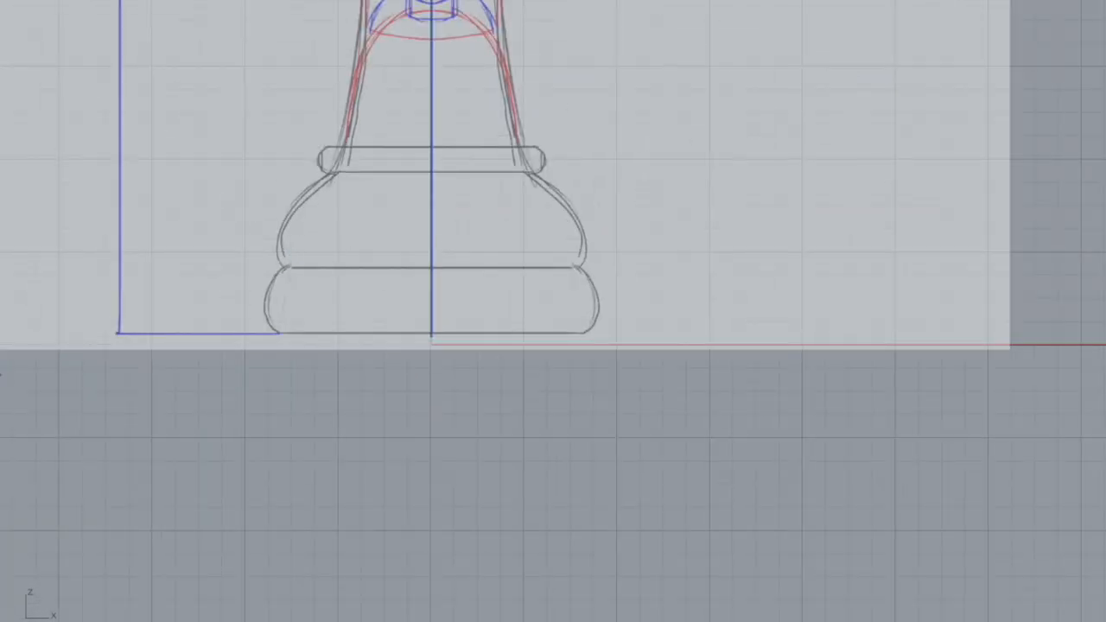
{"action": "key", "text": "ctrl+m"}
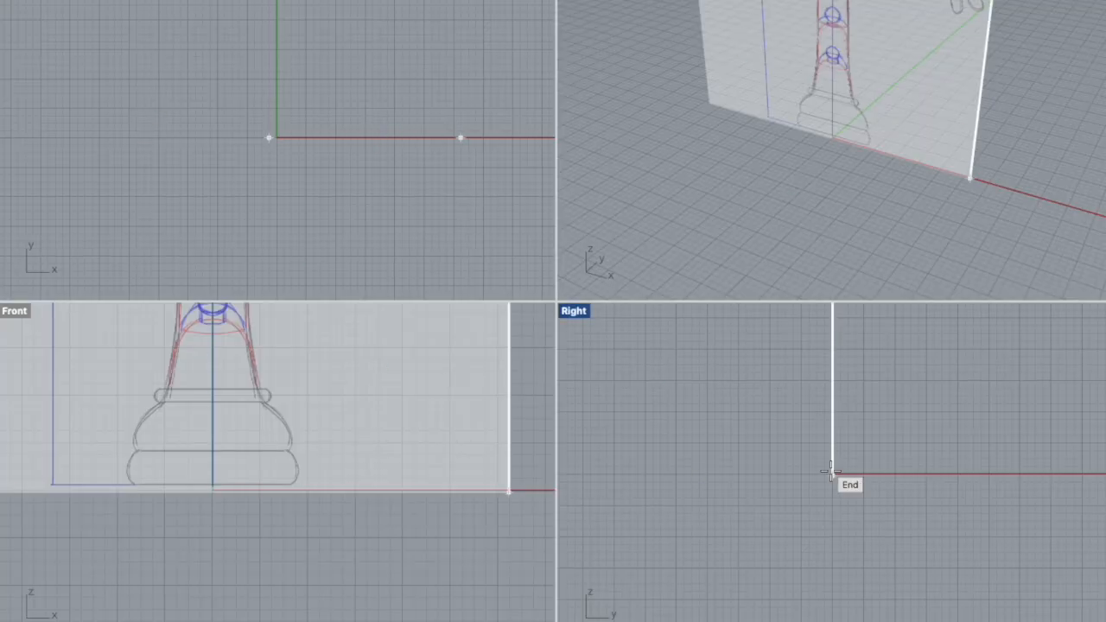
{"action": "left_click", "coordinate": [831, 472]}
{"action": "scroll", "coordinate": [832, 472], "scroll_direction": "up", "scroll_amount": 5}
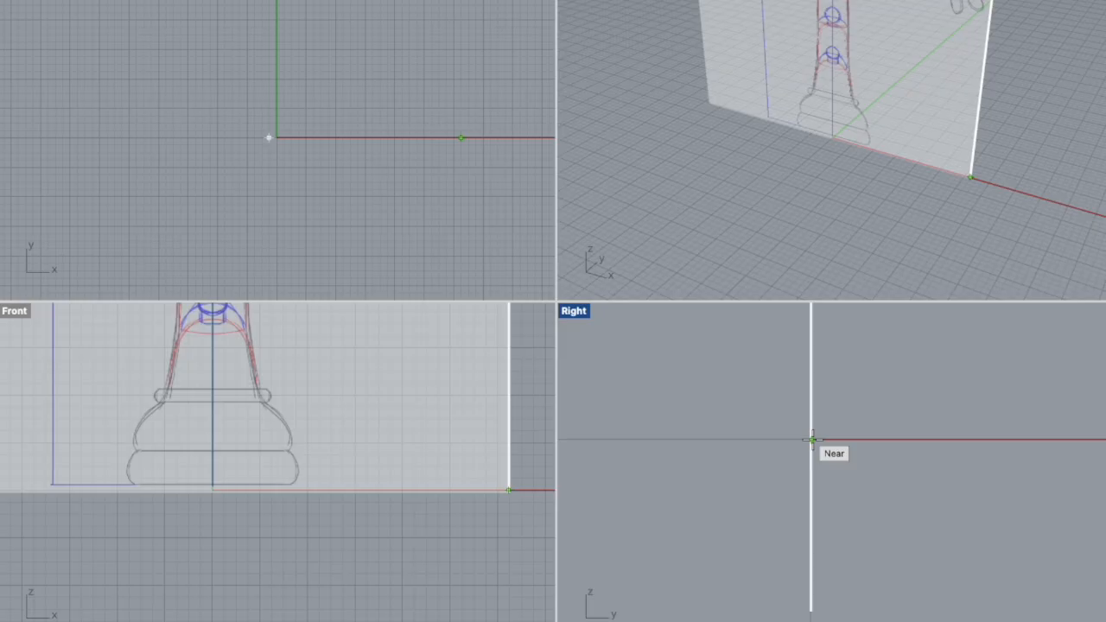
{"action": "scroll", "coordinate": [358, 444], "scroll_direction": "down", "scroll_amount": 3}
{"action": "scroll", "coordinate": [417, 445], "scroll_direction": "up", "scroll_amount": 8}
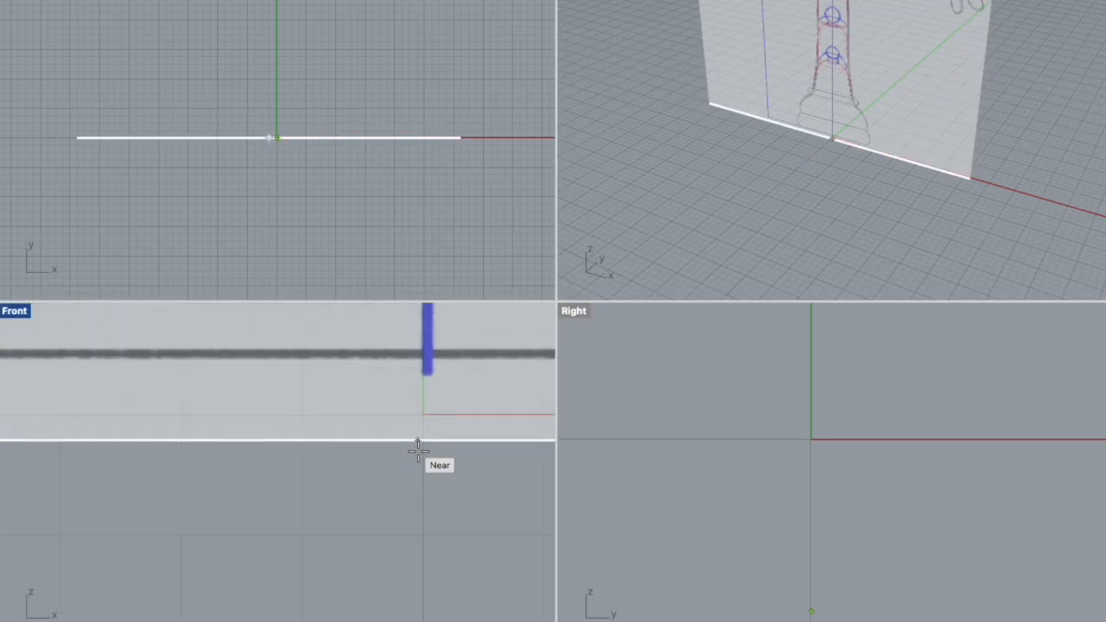
{"action": "right_click_drag", "start_coordinate": [422, 413], "coordinate": [424, 395]}
{"action": "scroll", "coordinate": [424, 403], "scroll_direction": "down", "scroll_amount": 10}
{"action": "right_click_drag", "start_coordinate": [433, 459], "coordinate": [438, 412]}
{"action": "scroll", "coordinate": [434, 372], "scroll_direction": "up", "scroll_amount": 10}
{"action": "right_click_drag", "start_coordinate": [428, 354], "coordinate": [472, 621]}
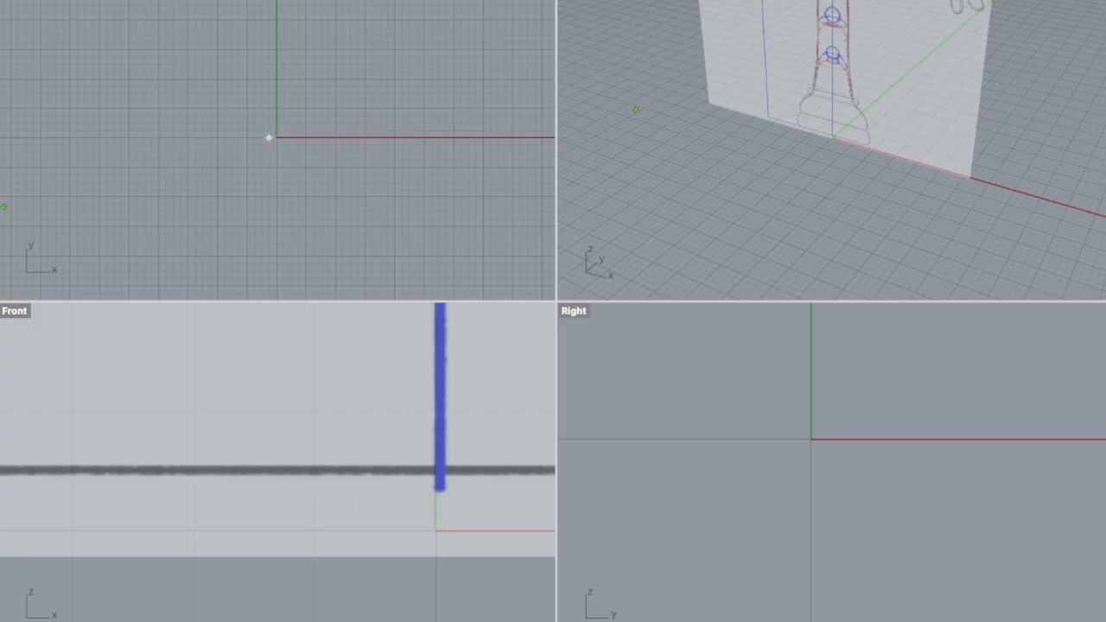
{"action": "left_click", "coordinate": [275, 138]}
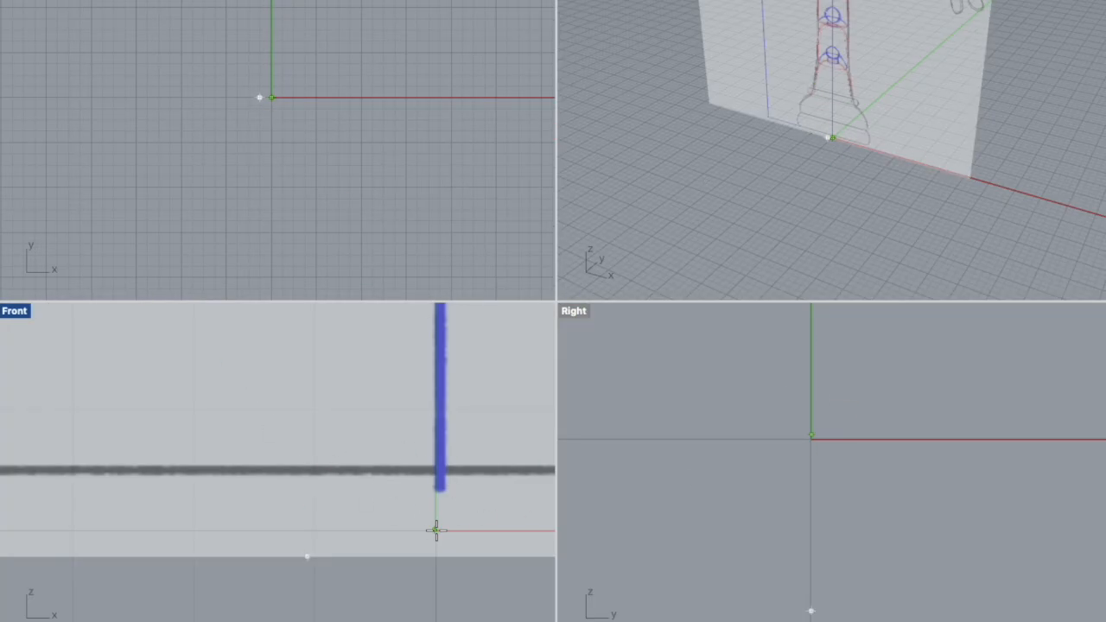
{"action": "scroll", "coordinate": [434, 531], "scroll_direction": "down", "scroll_amount": 5}
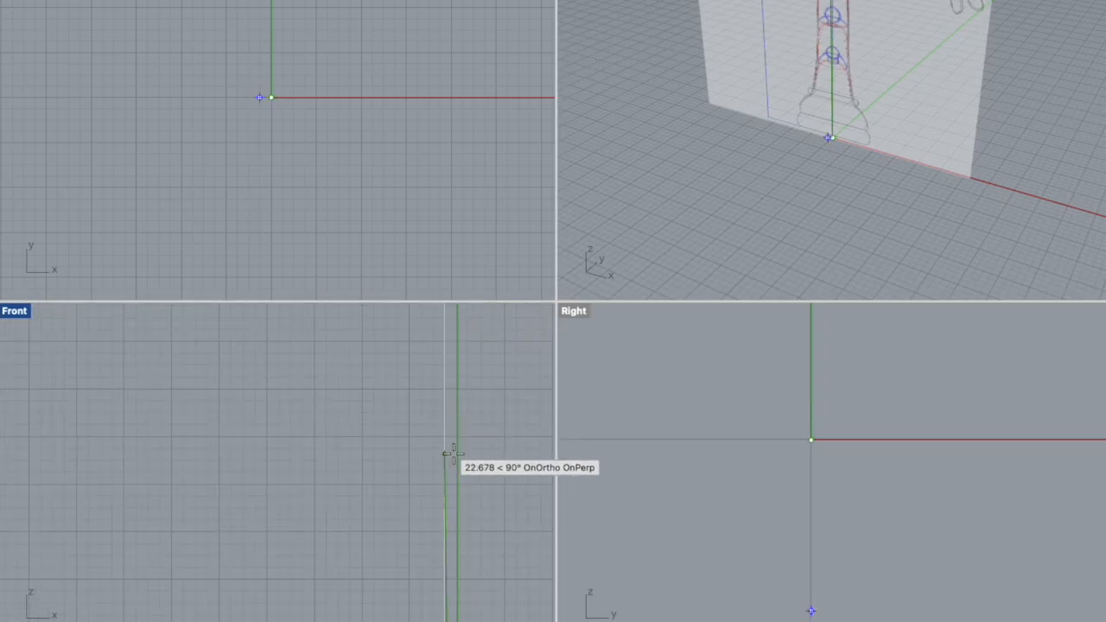
{"action": "scroll", "coordinate": [478, 491], "scroll_direction": "down", "scroll_amount": 2}
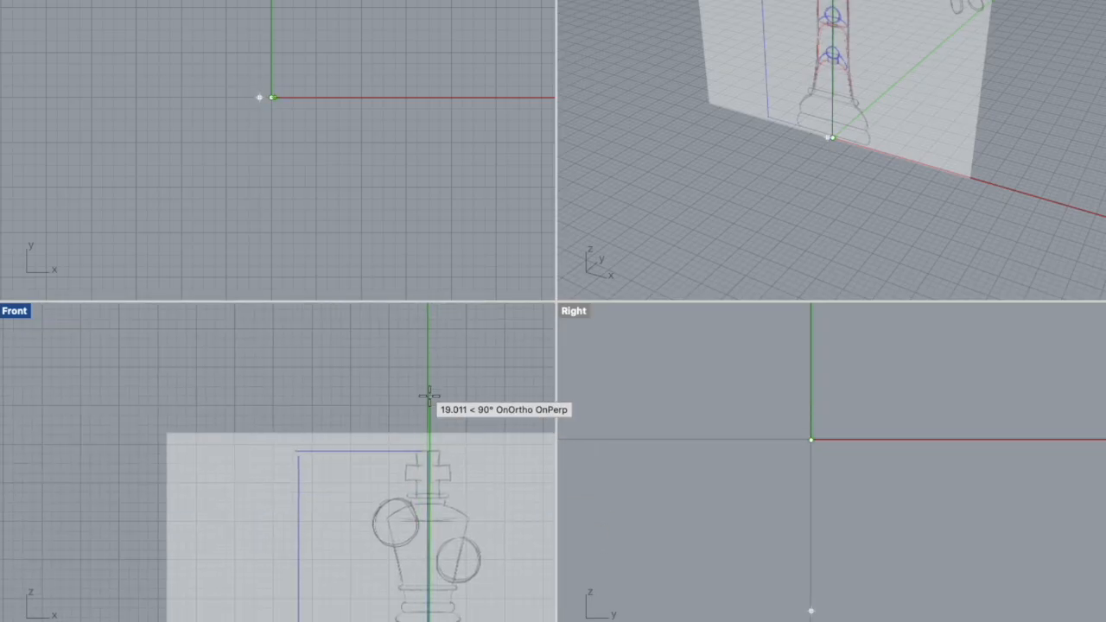
{"action": "scroll", "coordinate": [424, 398], "scroll_direction": "up", "scroll_amount": 3}
- Trace the left half of the head's domed top with a curve from the center line to the outer corner, adjusting its middle control point
{"action": "right_click_drag", "start_coordinate": [422, 556], "coordinate": [382, 314]}
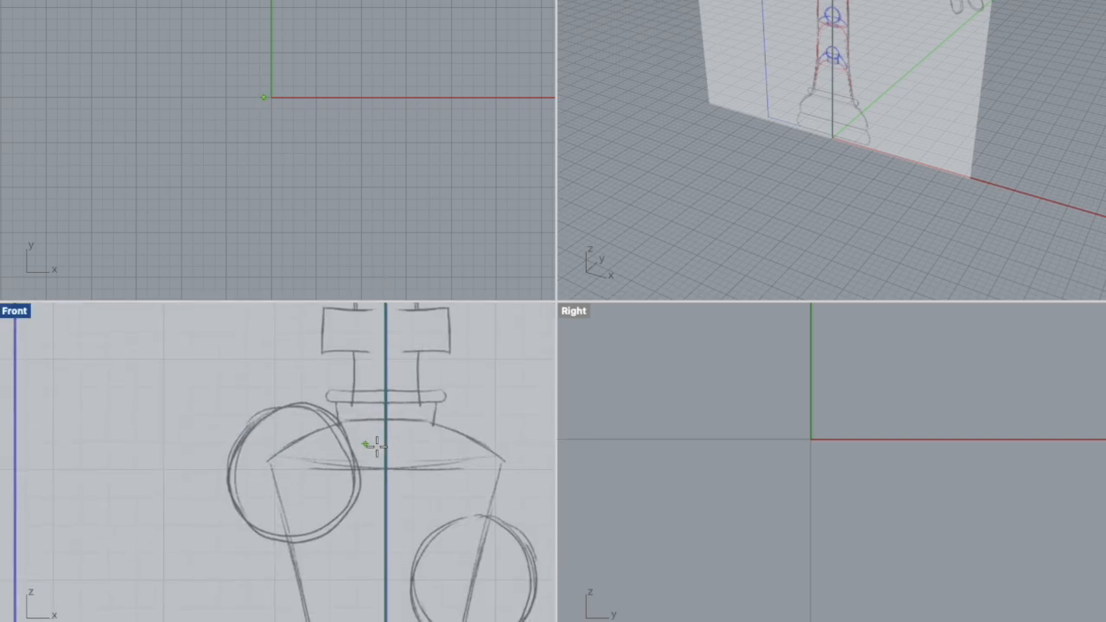
{"action": "right_click_drag", "start_coordinate": [377, 444], "coordinate": [360, 390]}
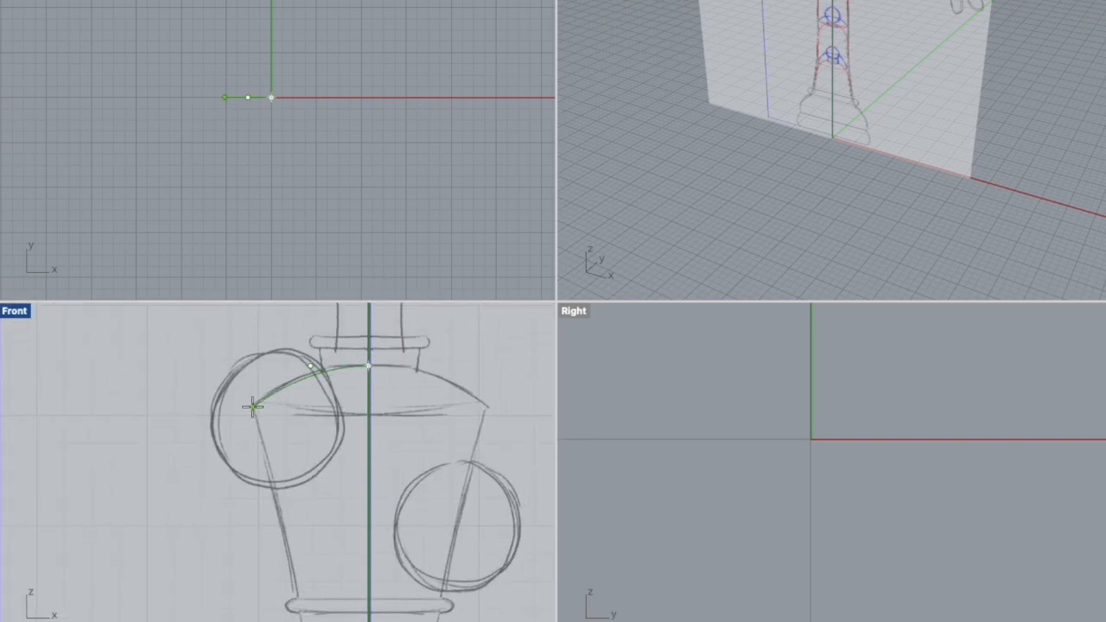
{"action": "scroll", "coordinate": [229, 407], "scroll_direction": "up", "scroll_amount": 3}
{"action": "left_click", "coordinate": [338, 367]}
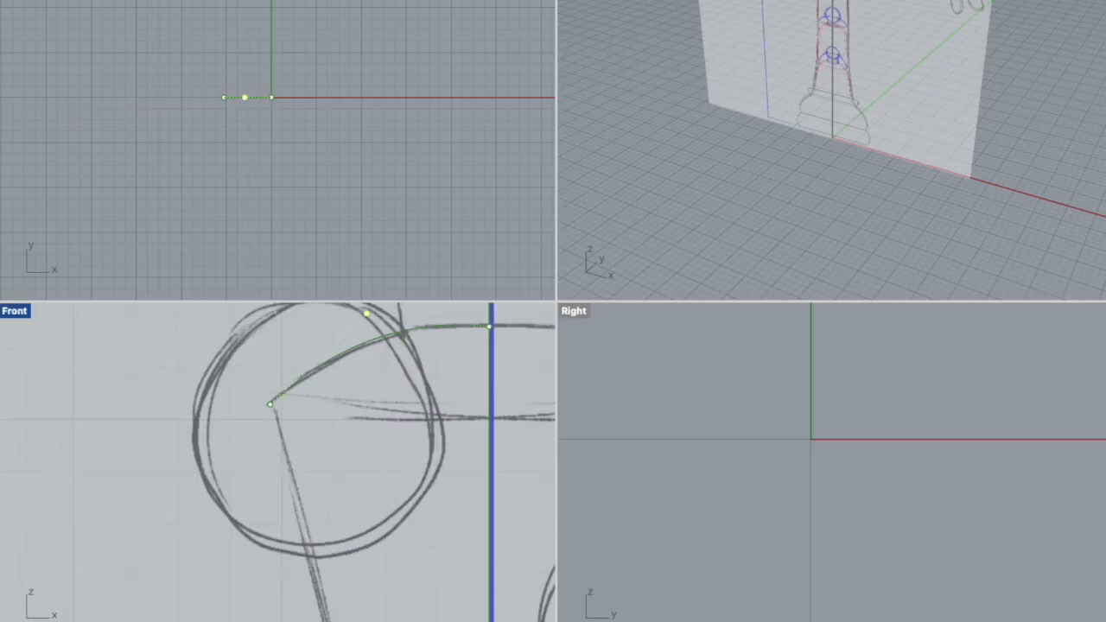
- Select the reference sketch picture and make it more transparent
{"action": "left_click", "coordinate": [496, 430]}
{"action": "scroll", "coordinate": [425, 430], "scroll_direction": "down", "scroll_amount": 8}
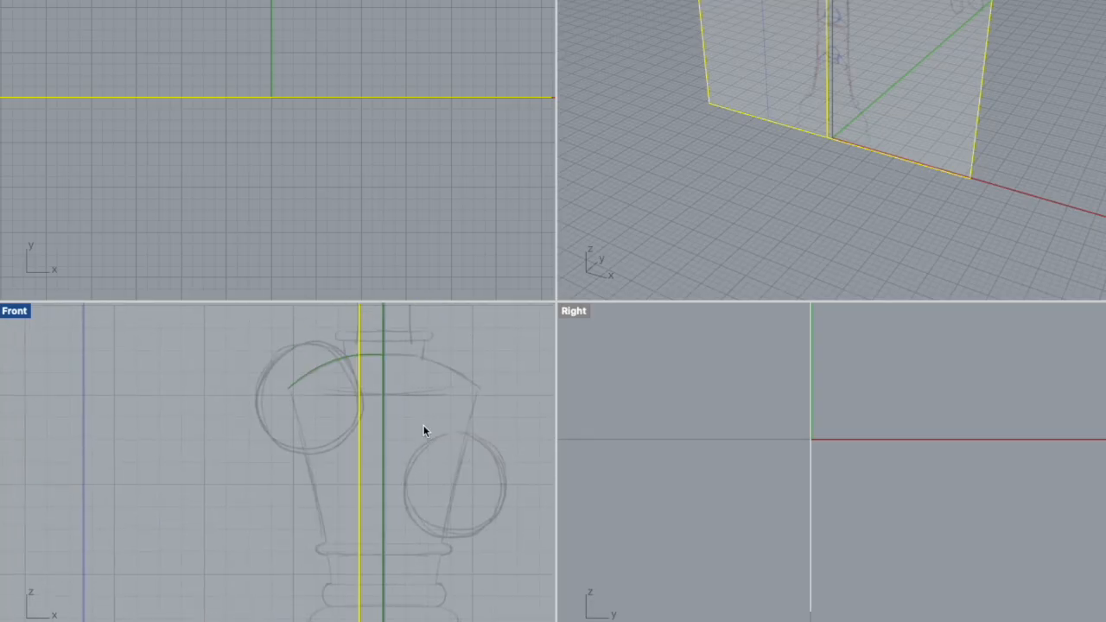
{"action": "scroll", "coordinate": [418, 411], "scroll_direction": "up", "scroll_amount": 6}
{"action": "key", "text": "Escape"}
- Delete the traced curve on the head's domed top
{"action": "left_click", "coordinate": [221, 349]}
{"action": "scroll", "coordinate": [221, 349], "scroll_direction": "down", "scroll_amount": 2}
{"action": "right_click_drag", "start_coordinate": [221, 349], "coordinate": [248, 450]}
{"action": "left_click", "coordinate": [265, 424]}
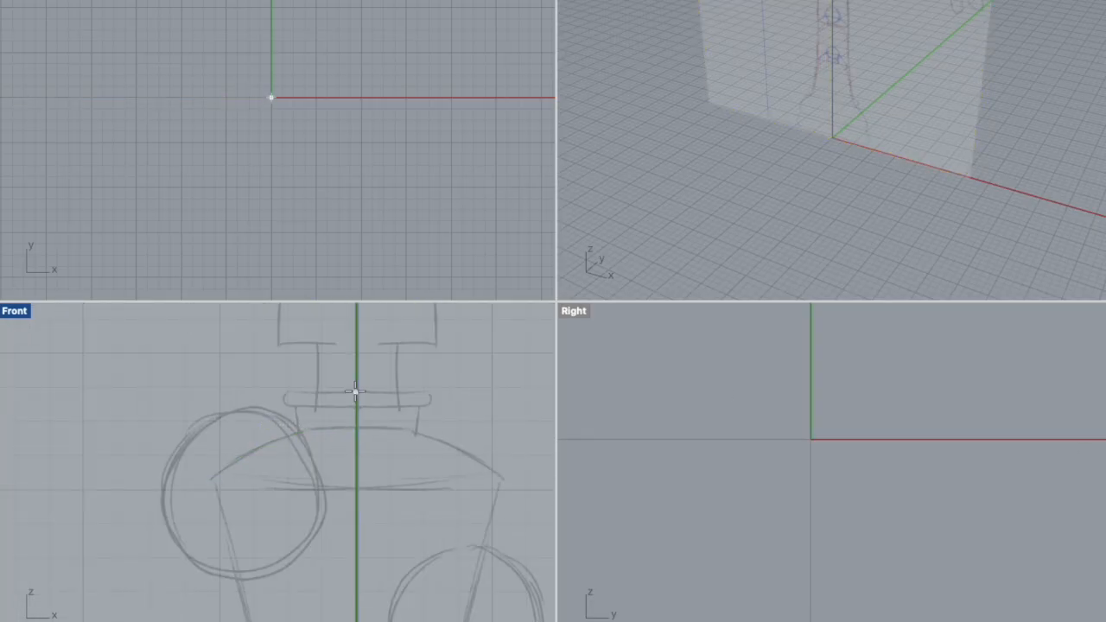
{"action": "key", "text": "Delete"}
- Trace the left profile from the center line along the rounded collar beneath the cross, down its short neck and along the sloping head top
{"action": "left_click", "coordinate": [355, 393]}
{"action": "left_click", "coordinate": [296, 392]}
{"action": "left_click", "coordinate": [296, 406]}
{"action": "scroll", "coordinate": [264, 432], "scroll_direction": "up", "scroll_amount": 2}
{"action": "left_click", "coordinate": [303, 400]}
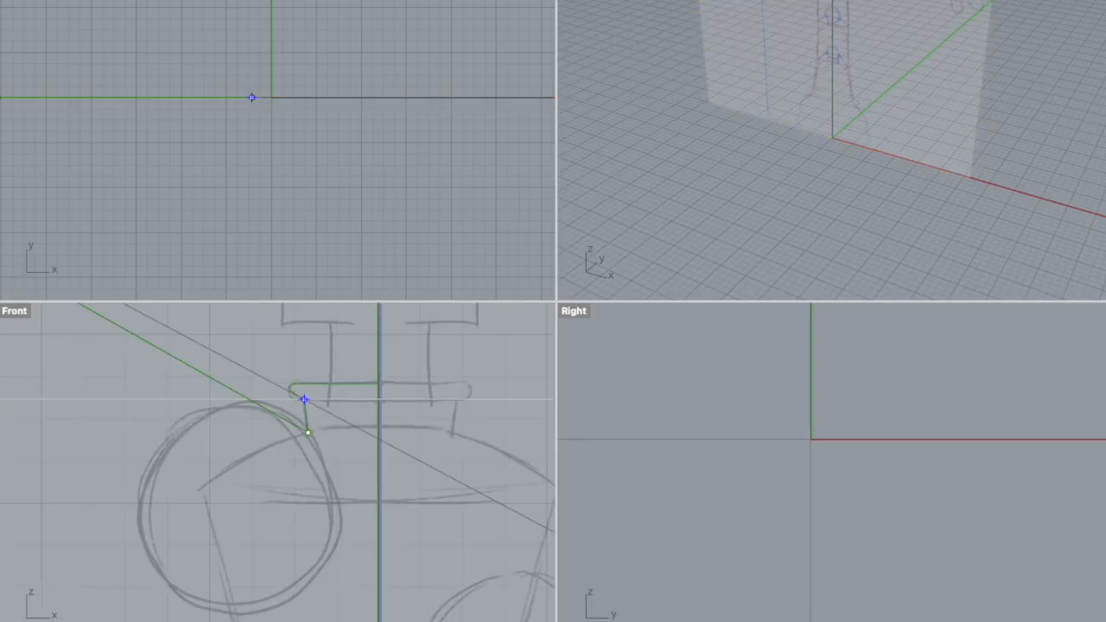
{"action": "scroll", "coordinate": [319, 453], "scroll_direction": "up", "scroll_amount": 10}
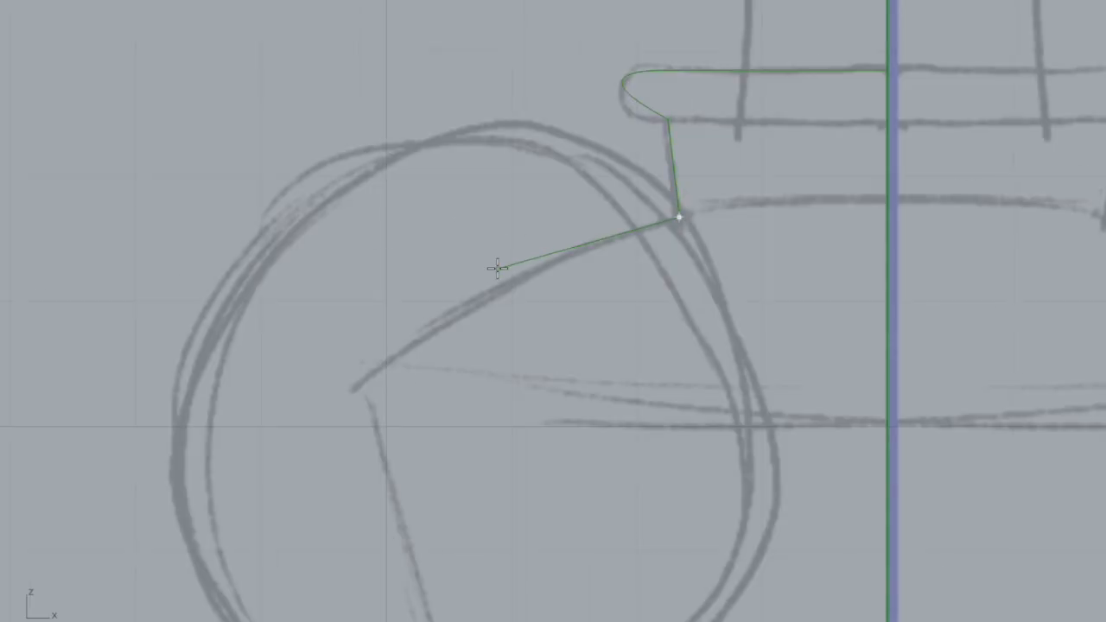
{"action": "left_click", "coordinate": [376, 377]}
- Continue the left profile down the head's side and around the neck rings to the base of the neck
{"action": "scroll", "coordinate": [105, 102], "scroll_direction": "down", "scroll_amount": 5}
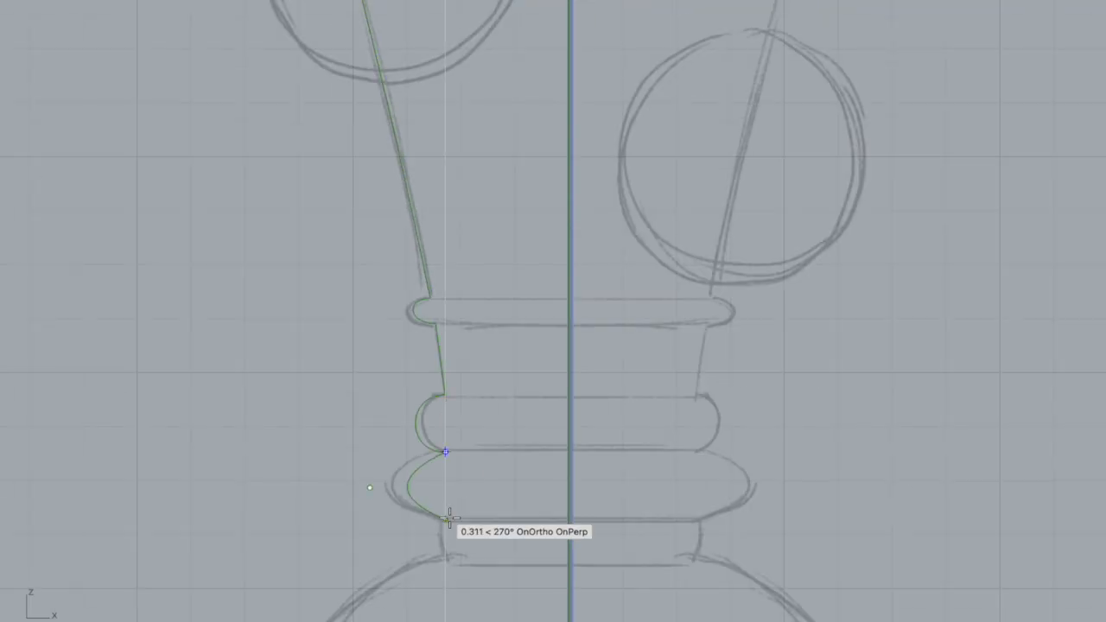
{"action": "left_click", "coordinate": [446, 519]}
{"action": "left_click", "coordinate": [446, 560]}
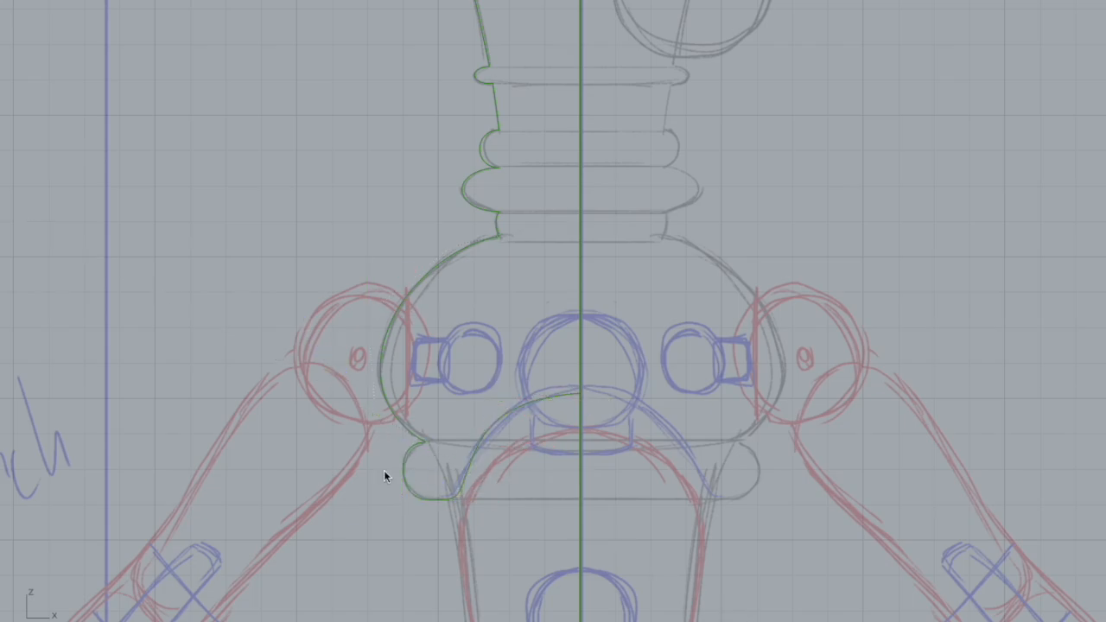
- Adjust the control points of the rounded rim beneath the chest so the curve follows the sketch
{"action": "scroll", "coordinate": [401, 444], "scroll_direction": "up", "scroll_amount": 6}
{"action": "left_click", "coordinate": [400, 439]}
{"action": "left_click", "coordinate": [400, 537]}
{"action": "left_click", "coordinate": [401, 449]}
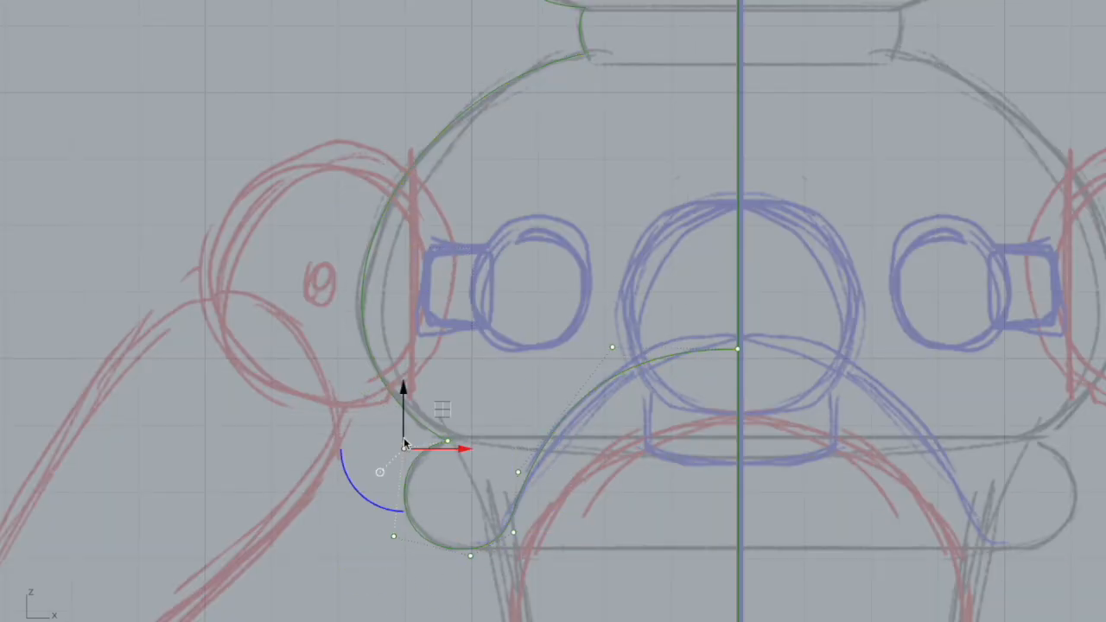
- Try revolving the head and chest profile around the vertical center line, and undo the revolve
{"action": "scroll", "coordinate": [403, 397], "scroll_direction": "down", "scroll_amount": 9}
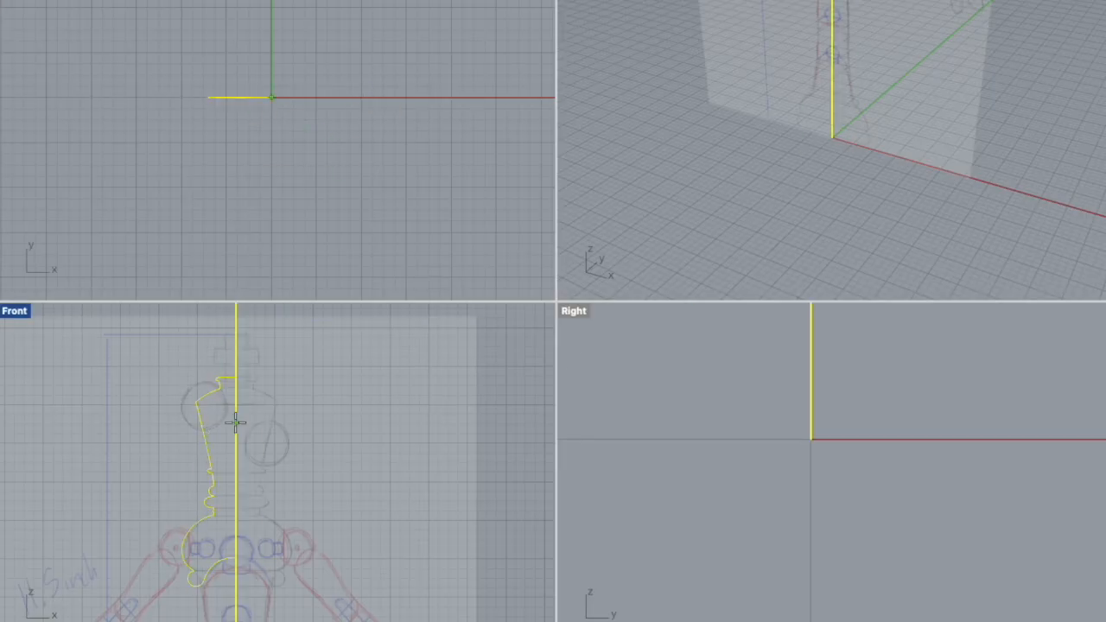
{"action": "key", "text": "Escape"}
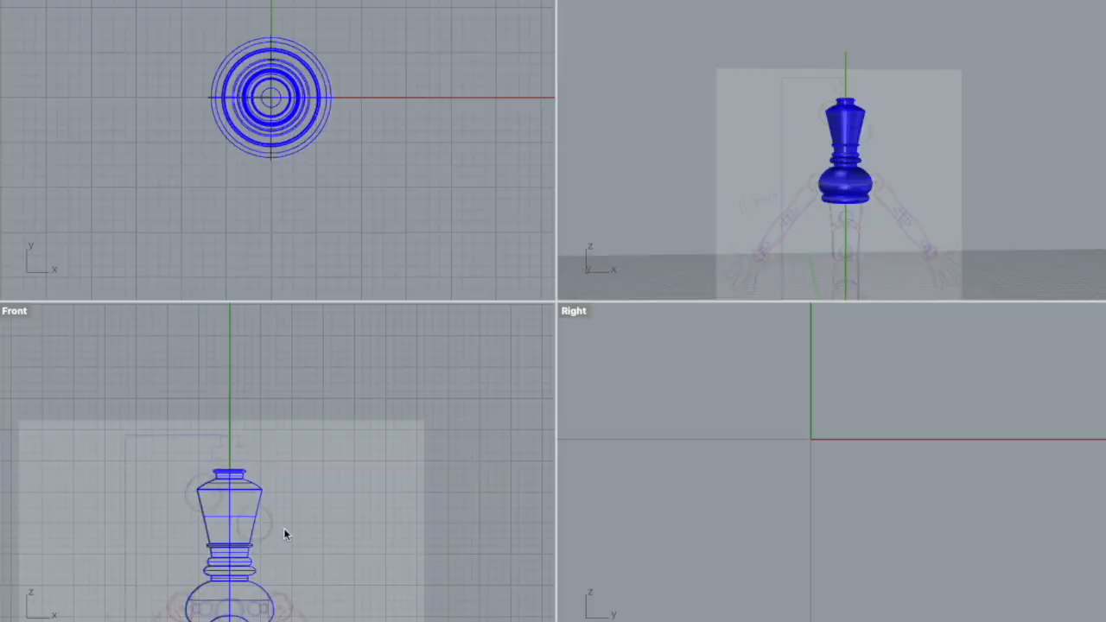
{"action": "scroll", "coordinate": [283, 528], "scroll_direction": "up", "scroll_amount": 5}
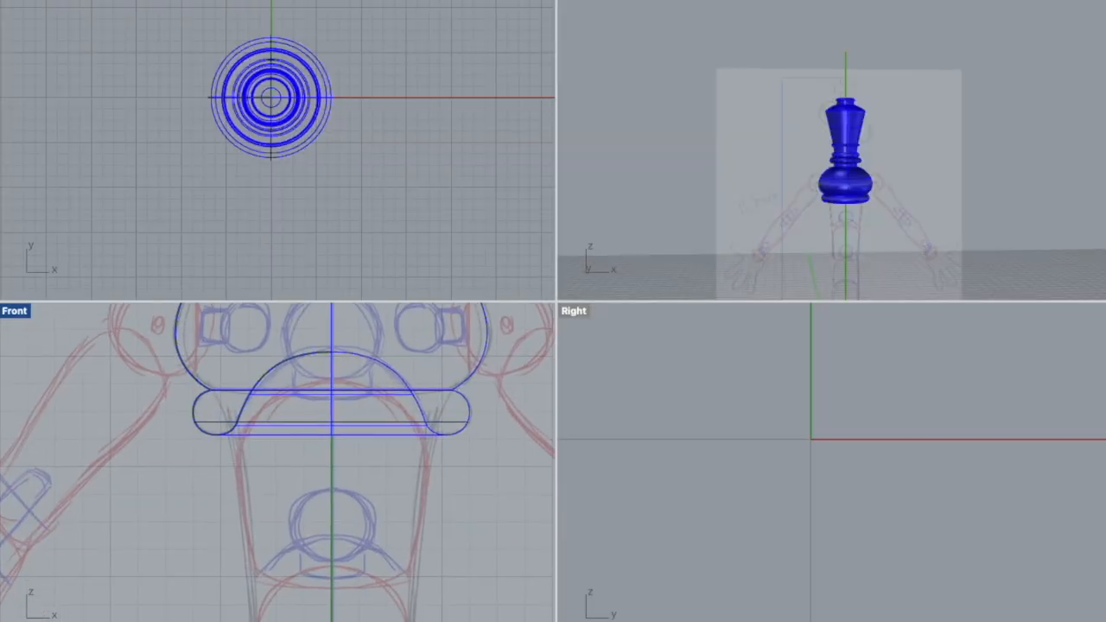
{"action": "key", "text": "ctrl+z"}
- Trace the chest ball joint's circle and stem, and the left outline of the body segment directly below it
{"action": "scroll", "coordinate": [349, 353], "scroll_direction": "up", "scroll_amount": 3}
{"action": "scroll", "coordinate": [349, 349], "scroll_direction": "down", "scroll_amount": 4}
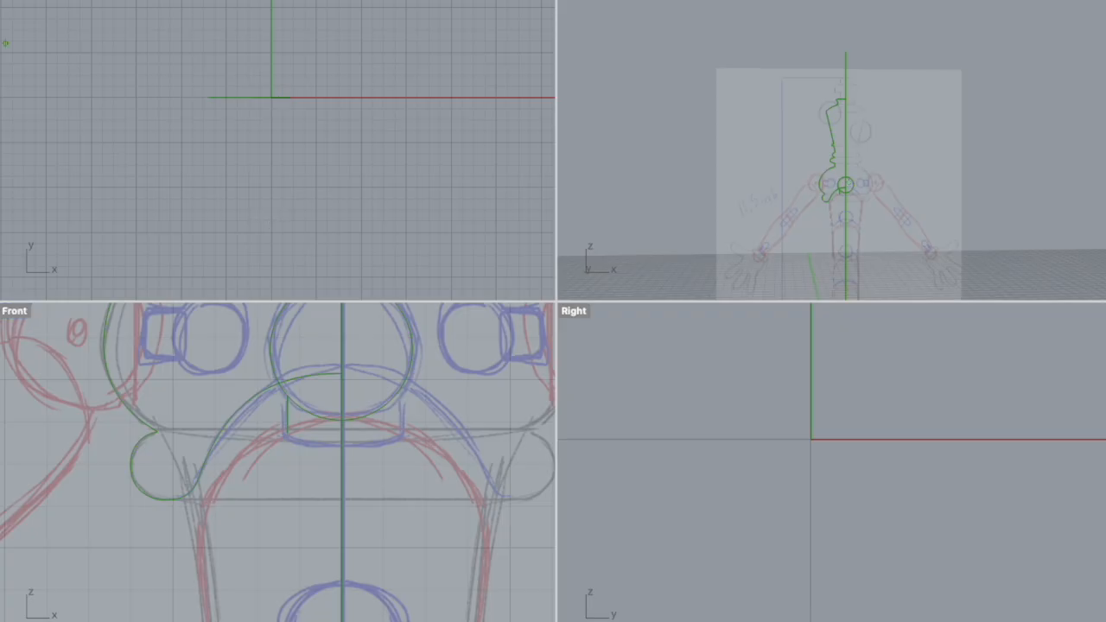
{"action": "scroll", "coordinate": [232, 359], "scroll_direction": "down", "scroll_amount": 2}
{"action": "scroll", "coordinate": [231, 359], "scroll_direction": "down", "scroll_amount": 3}
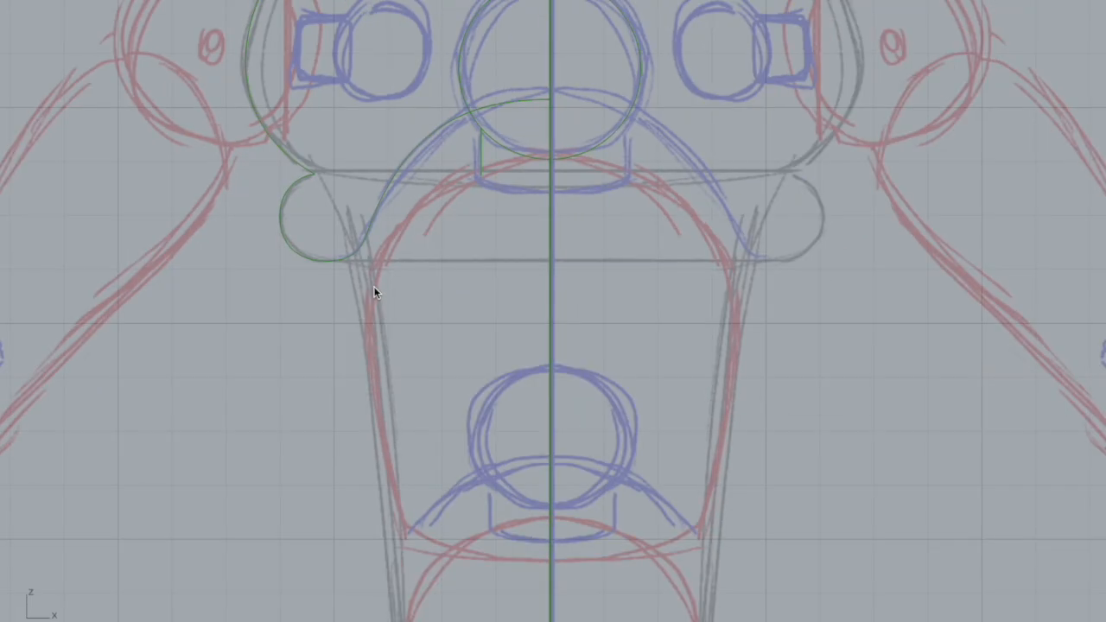
{"action": "left_click", "coordinate": [479, 176]}
{"action": "left_click", "coordinate": [369, 176]}
{"action": "left_click", "coordinate": [366, 315]}
{"action": "left_click", "coordinate": [378, 433]}
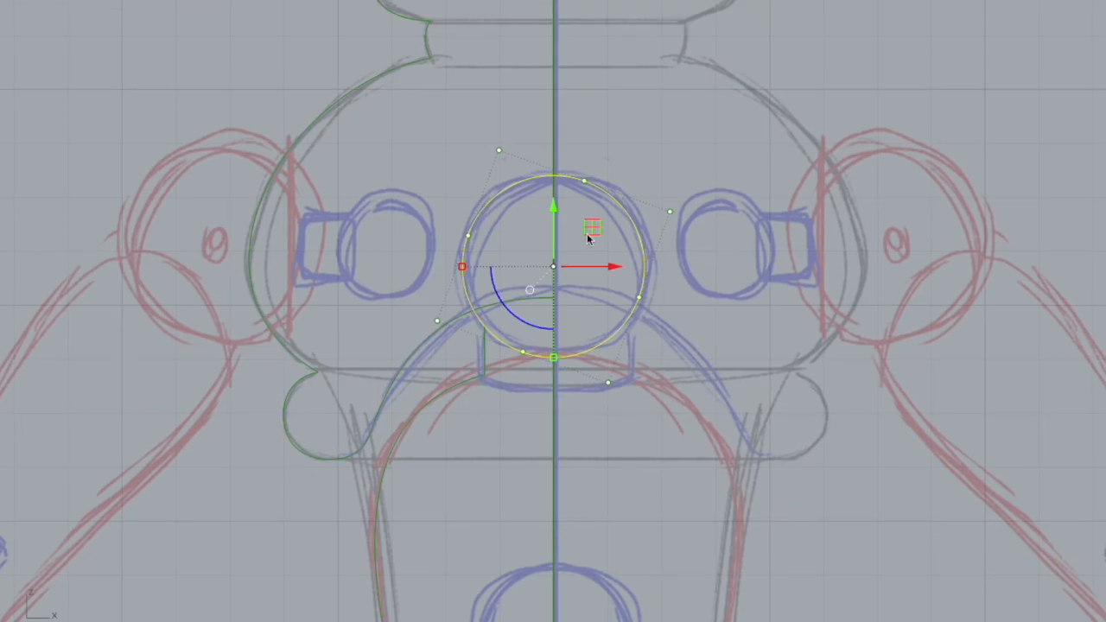
- Mirror the left half of the top cross outline across the vertical center line and add the mirrored half to the selection
{"action": "scroll", "coordinate": [481, 236], "scroll_direction": "up", "scroll_amount": 8}
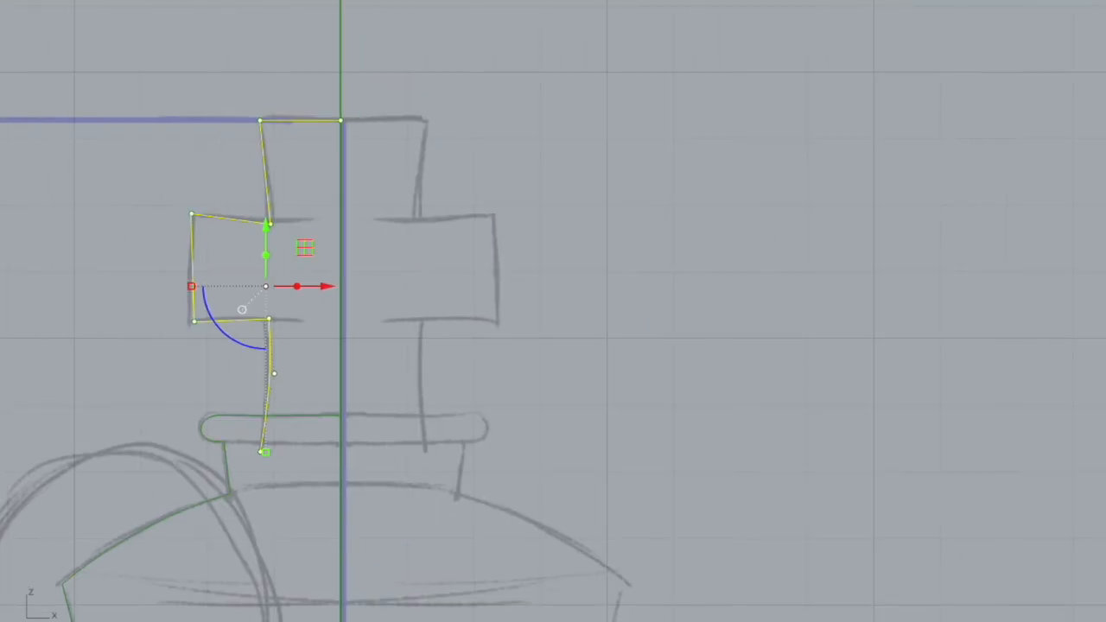
{"action": "type", "text": "mi"}
{"action": "key", "text": "Return"}
{"action": "left_click", "coordinate": [340, 120]}
{"action": "left_click", "coordinate": [340, 489]}
{"action": "left_click", "coordinate": [428, 222], "text": "shift"}
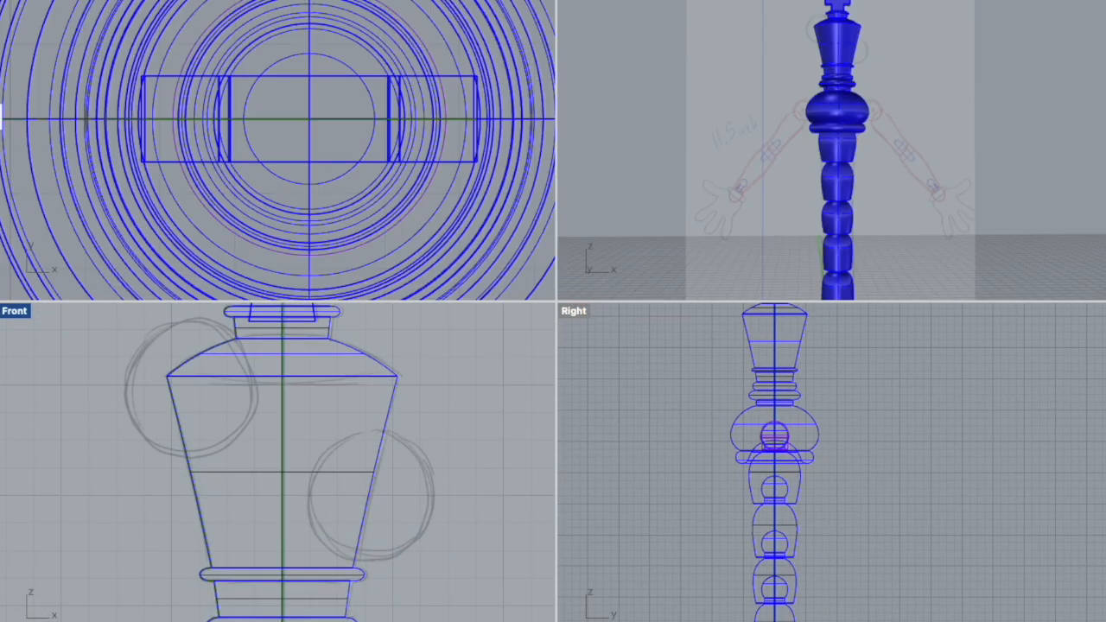
- Create a sphere over the lower sketched eye circle and shift it to line up with the sketch
{"action": "left_click", "coordinate": [369, 502]}
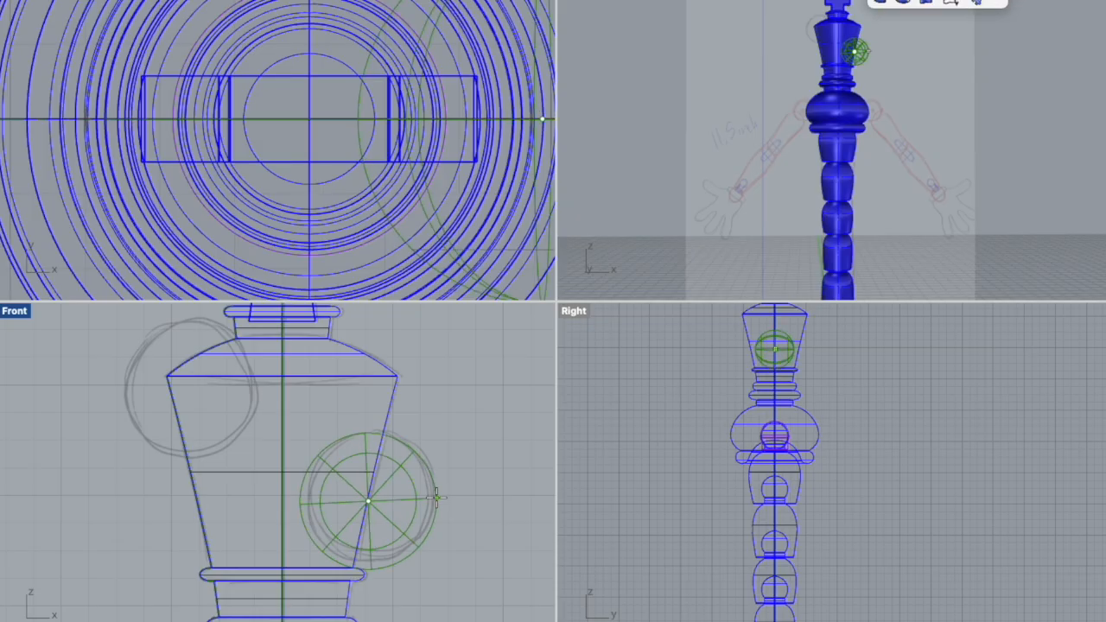
{"action": "left_click", "coordinate": [325, 549]}
{"action": "left_click", "coordinate": [417, 503]}
{"action": "left_click_drag", "start_coordinate": [370, 438], "coordinate": [369, 430]}
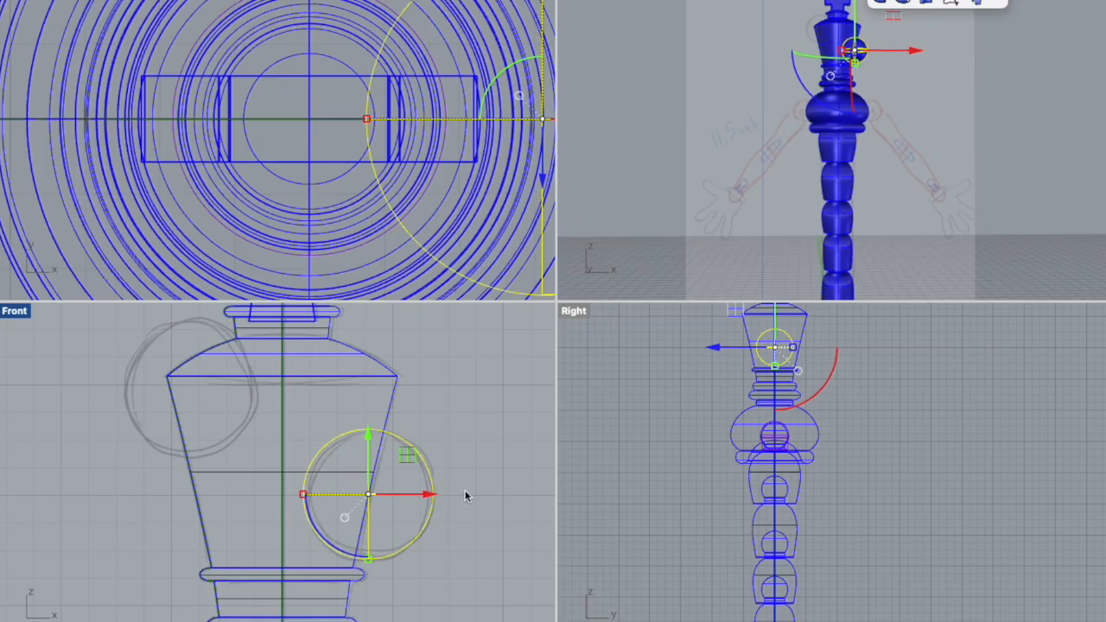
- Copy the eye sphere to the other side of the head and align the copy with the upper sketched eye circle
{"action": "left_click_drag", "start_coordinate": [432, 494], "coordinate": [244, 494], "text": "alt"}
{"action": "left_click_drag", "start_coordinate": [181, 430], "coordinate": [181, 326]}
{"action": "left_click_drag", "start_coordinate": [247, 393], "coordinate": [257, 393]}
{"action": "left_click", "coordinate": [490, 440]}
- Select both eye spheres and move them together in the Right view to the front of the head
{"action": "scroll", "coordinate": [507, 440], "scroll_direction": "down", "scroll_amount": 2}
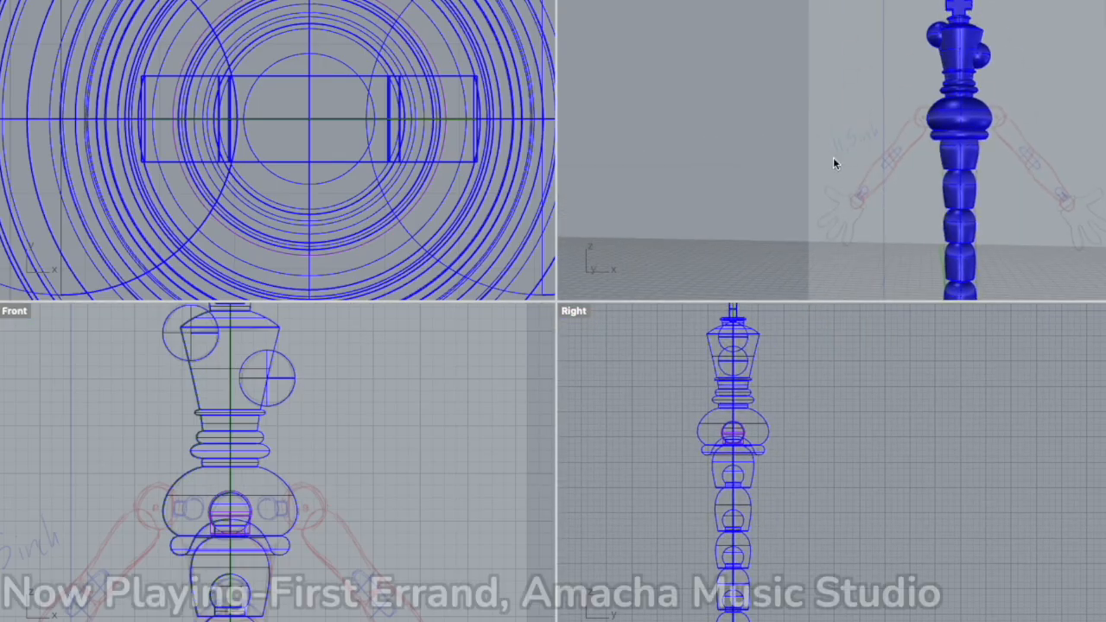
{"action": "right_click_drag", "start_coordinate": [835, 165], "coordinate": [681, 179]}
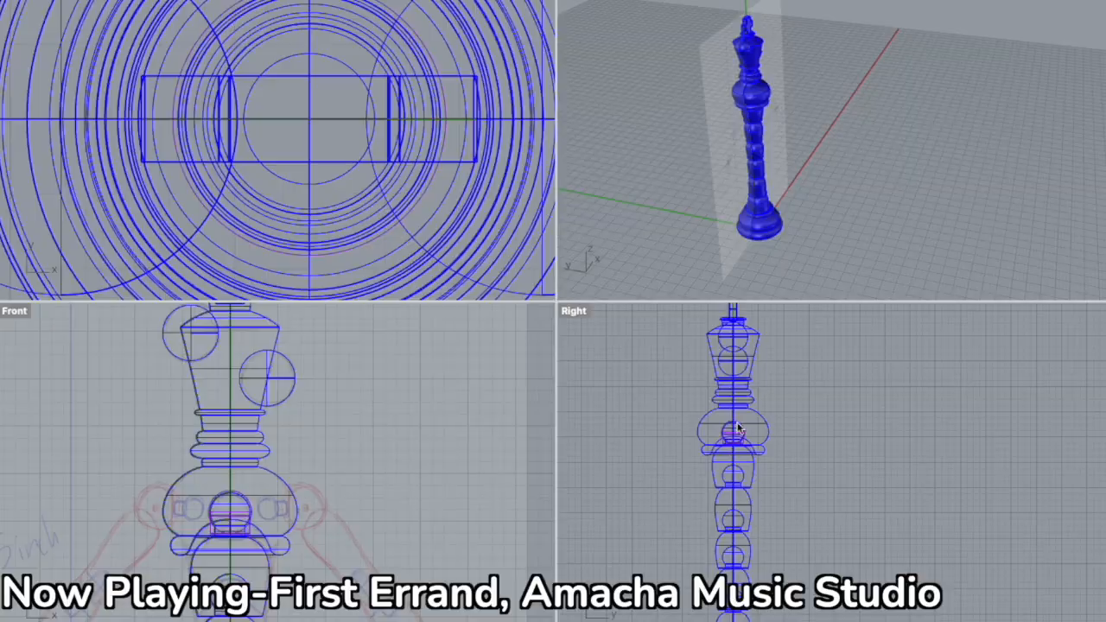
{"action": "left_click", "coordinate": [684, 355]}
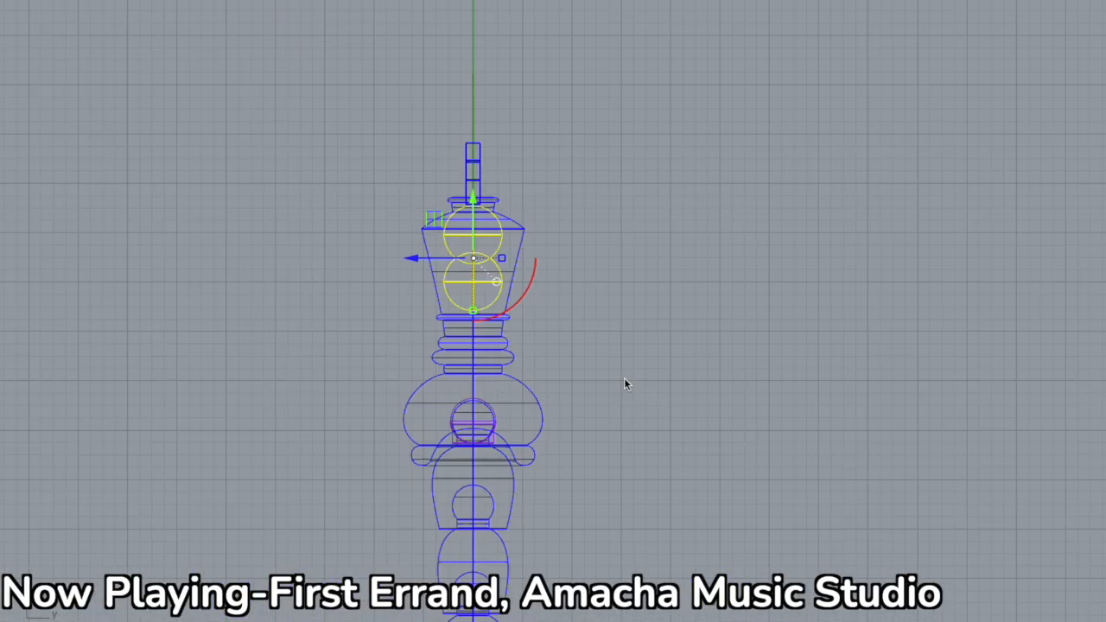
{"action": "left_click_drag", "start_coordinate": [411, 257], "coordinate": [462, 250]}
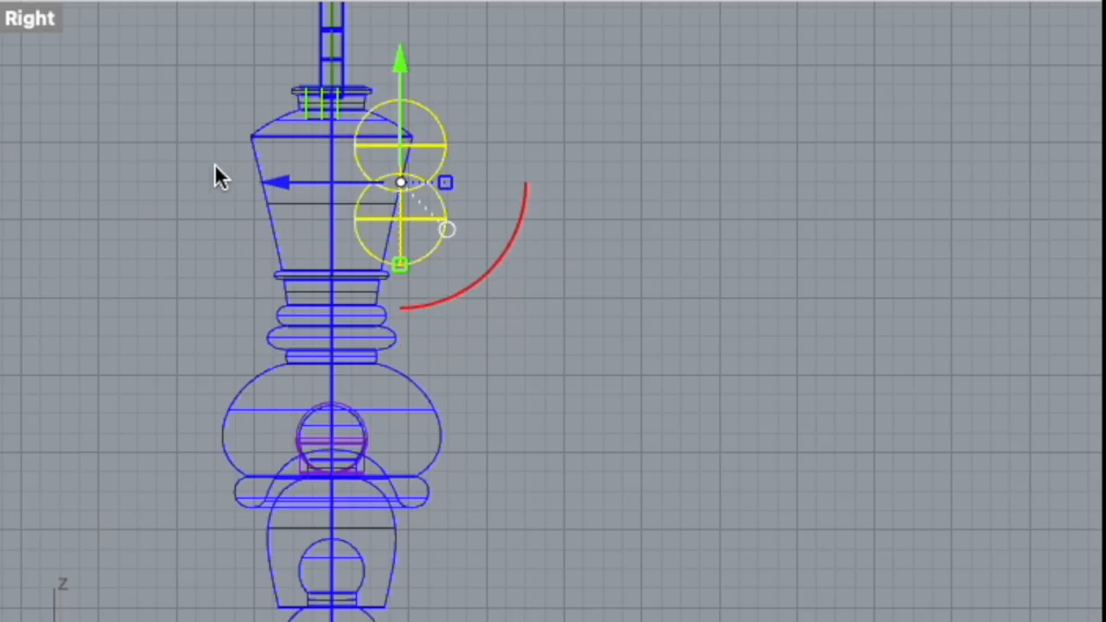
{"action": "left_click_drag", "start_coordinate": [297, 181], "coordinate": [140, 201]}
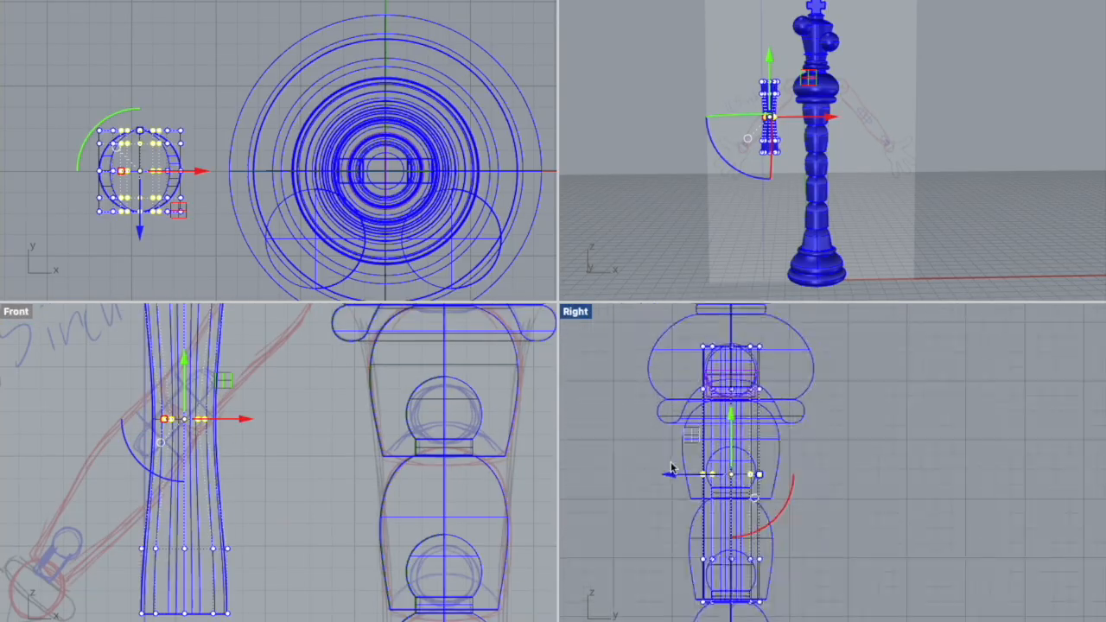
- Shape the upright arm tube by repositioning the control points around its middle and lower end
{"action": "left_click_drag", "start_coordinate": [43, 53], "coordinate": [205, 258]}
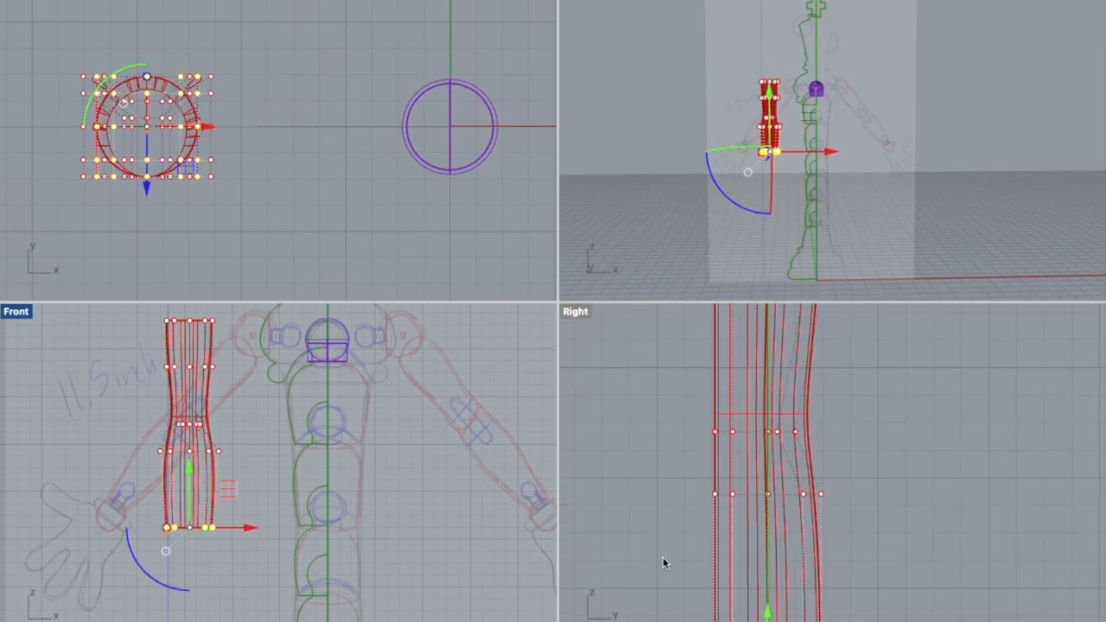
{"action": "scroll", "coordinate": [156, 99], "scroll_direction": "up", "scroll_amount": 9}
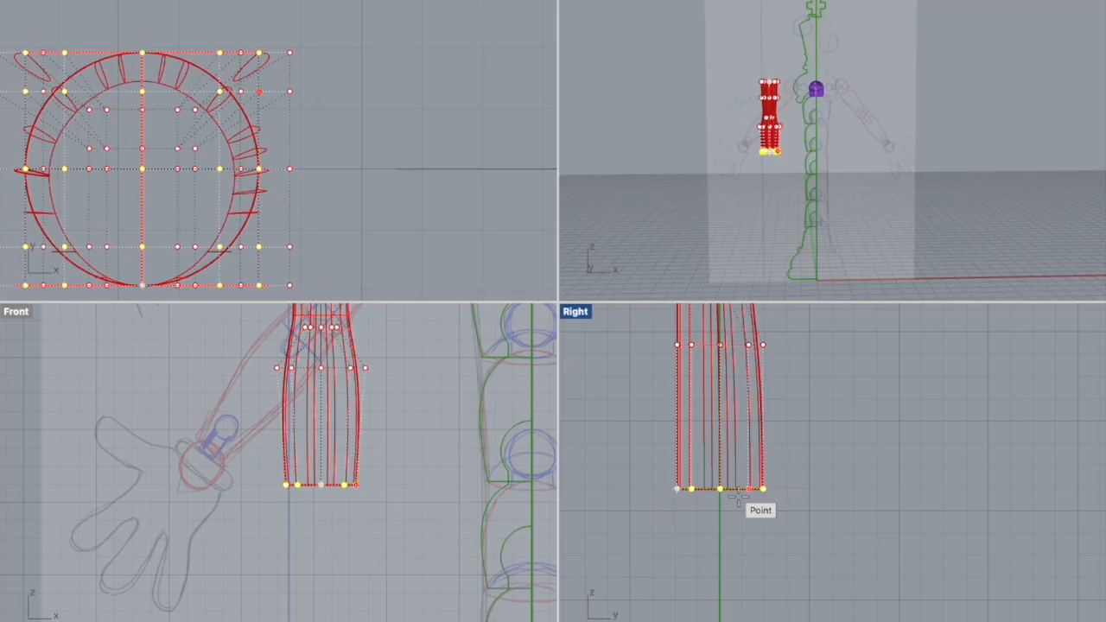
{"action": "right_click_drag", "start_coordinate": [77, 163], "coordinate": [241, 204]}
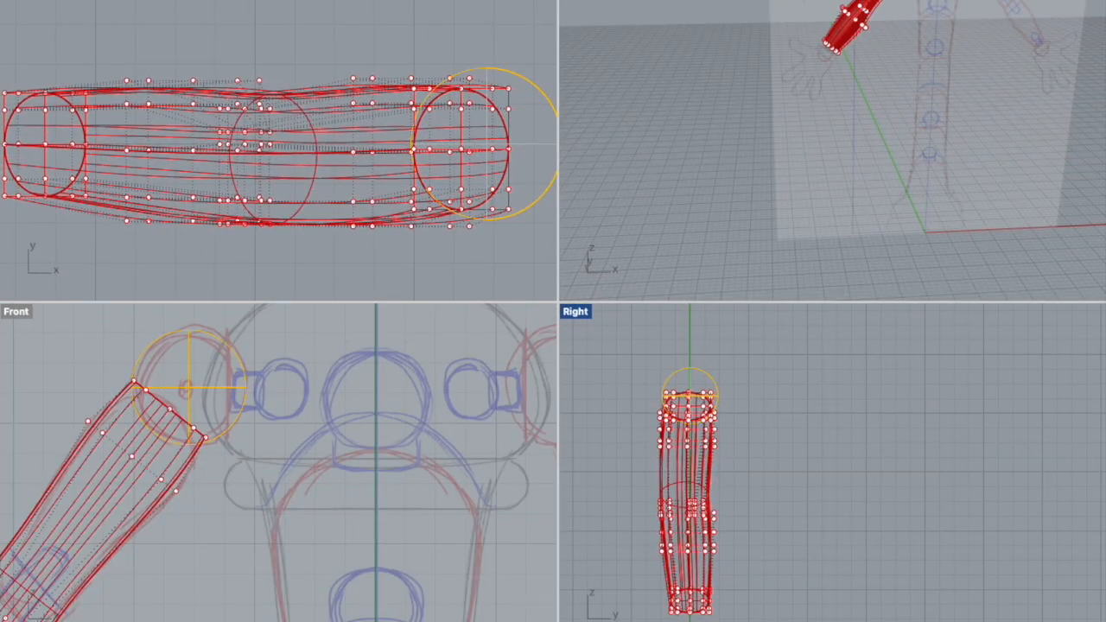
- Line up the shoulder sphere with the top of the arm in the Right view and union both into one solid
{"action": "right_click_drag", "start_coordinate": [750, 378], "coordinate": [919, 398]}
{"action": "scroll", "coordinate": [919, 397], "scroll_direction": "up", "scroll_amount": 10}
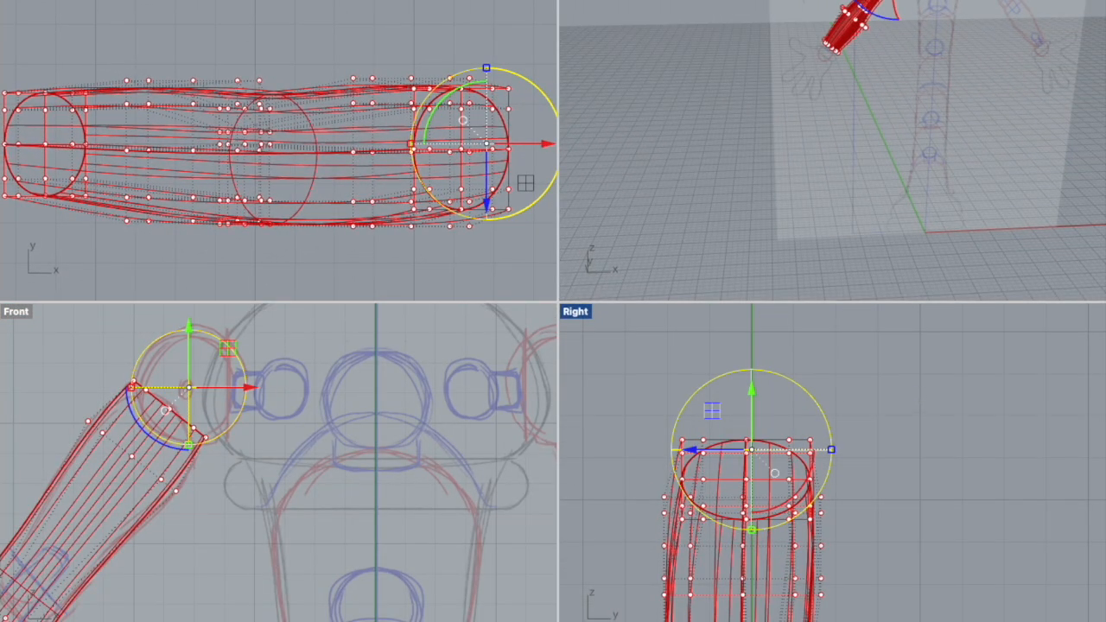
{"action": "key", "text": "Escape"}
{"action": "left_click", "coordinate": [790, 378]}
{"action": "key", "text": "Escape"}
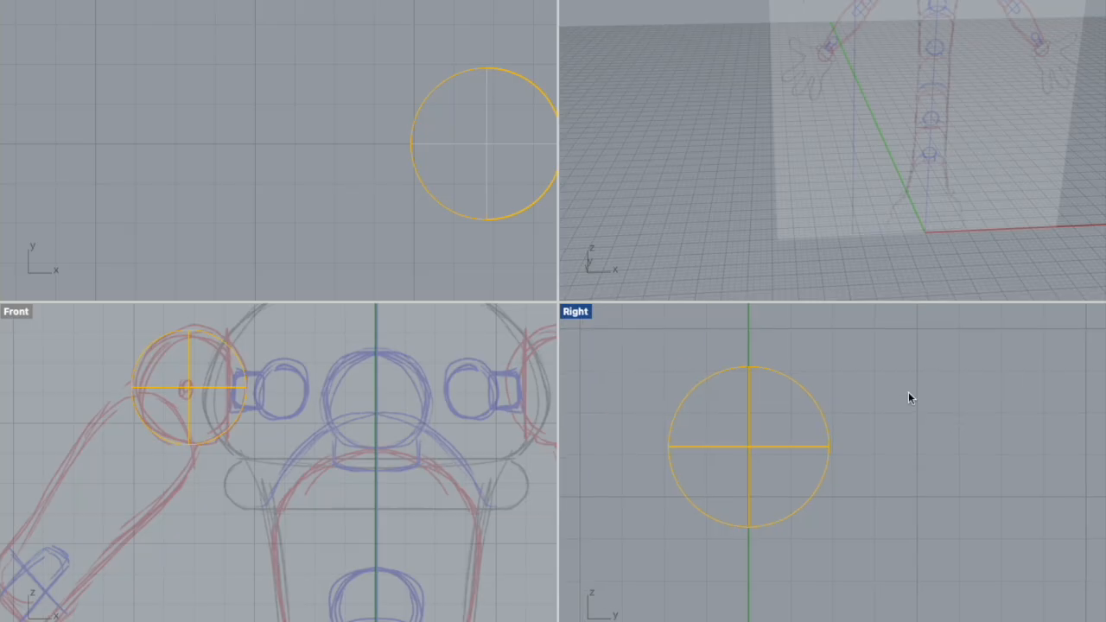
{"action": "left_click", "coordinate": [821, 411]}
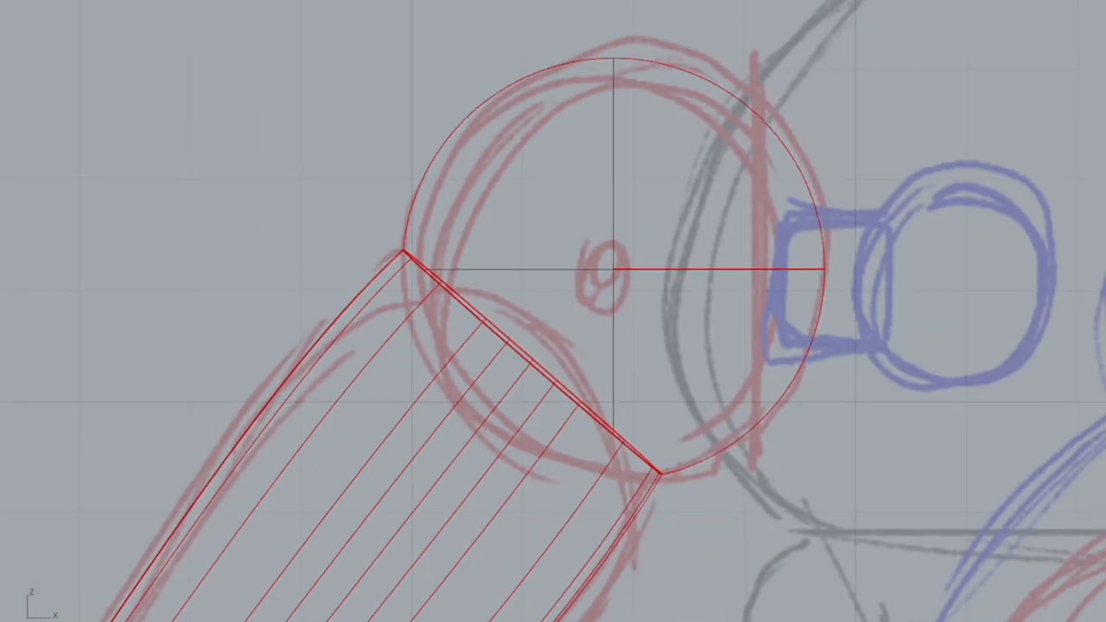
- Try to fillet the seam between the shoulder sphere and the arm, undoing each attempt
{"action": "left_click", "coordinate": [75, 94]}
{"action": "key", "text": "Return"}
{"action": "scroll", "coordinate": [504, 337], "scroll_direction": "up", "scroll_amount": 2}
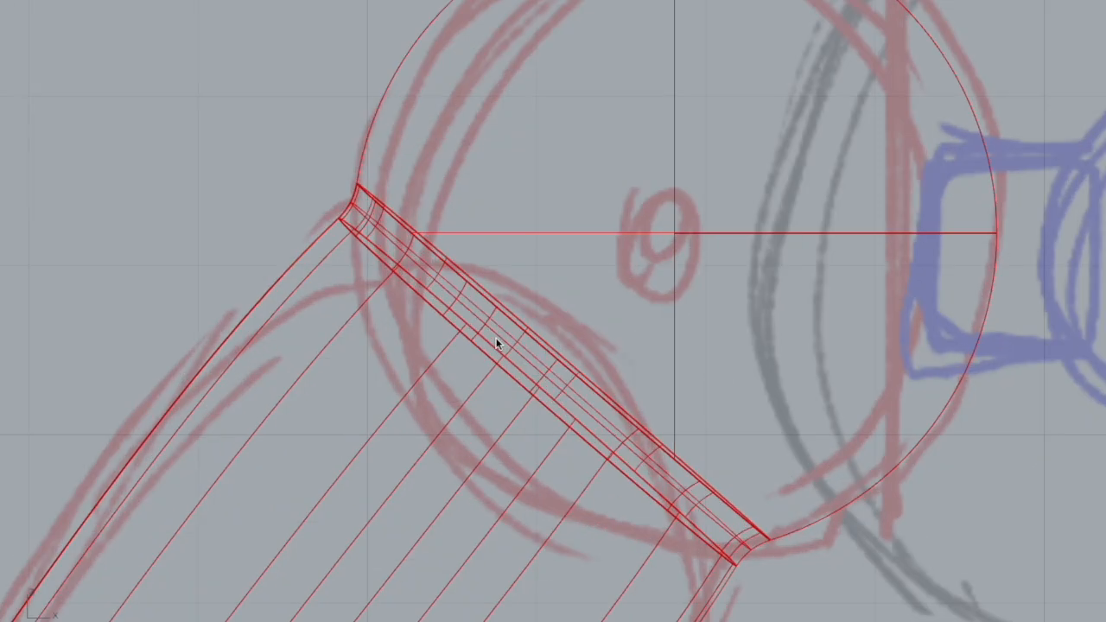
{"action": "key", "text": "ctrl+z"}
{"action": "key", "text": "Return"}
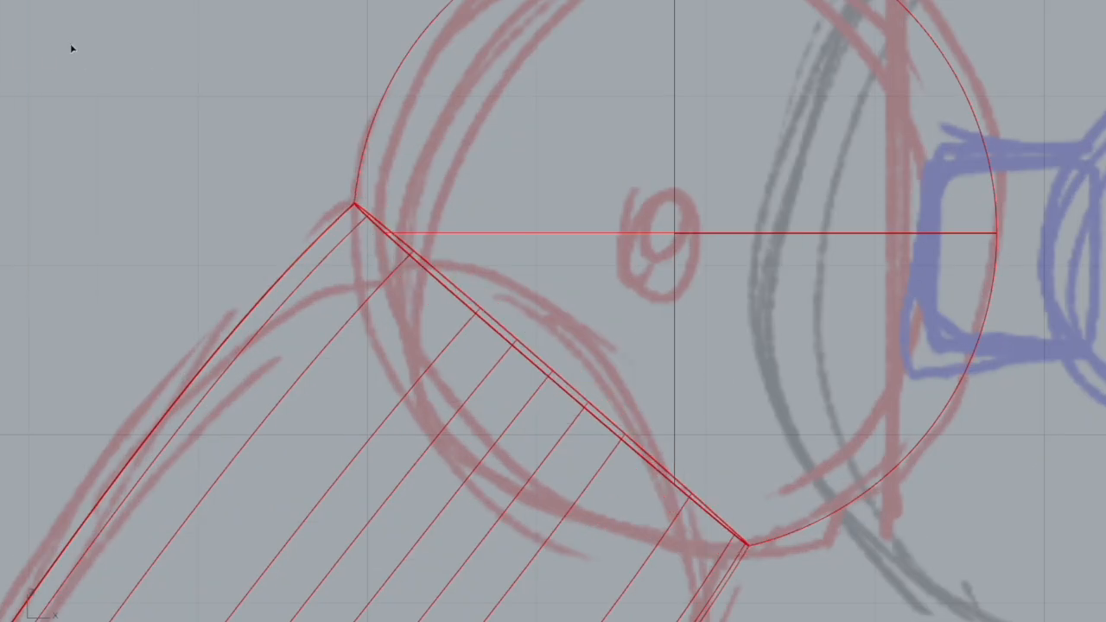
{"action": "left_click", "coordinate": [541, 369]}
{"action": "key", "text": "Return"}
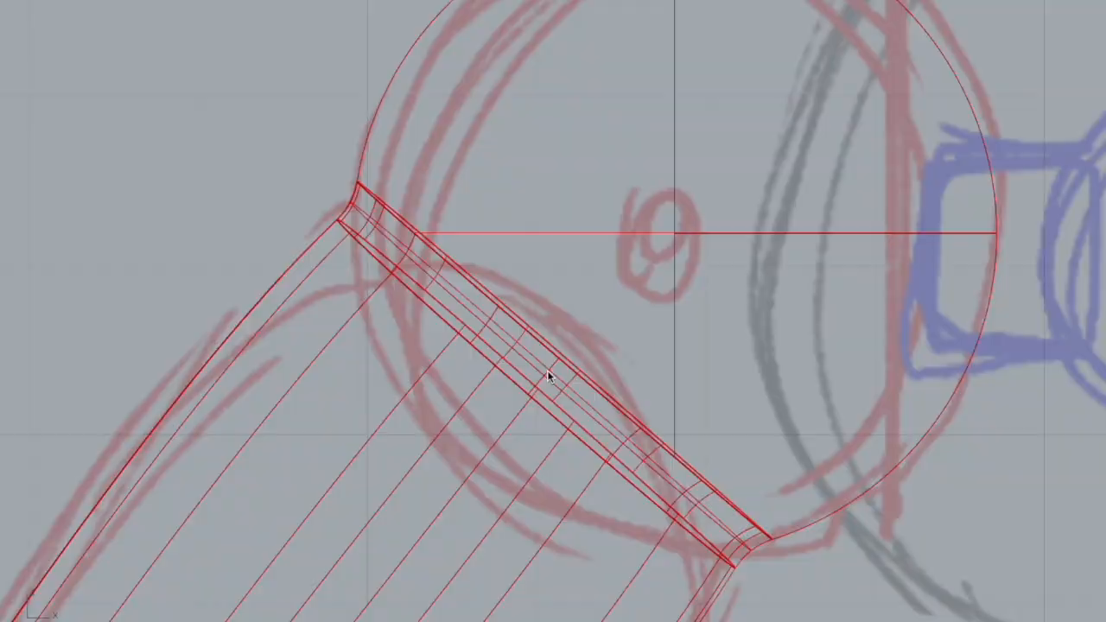
{"action": "key", "text": "ctrl+z"}
{"action": "left_click", "coordinate": [547, 367]}
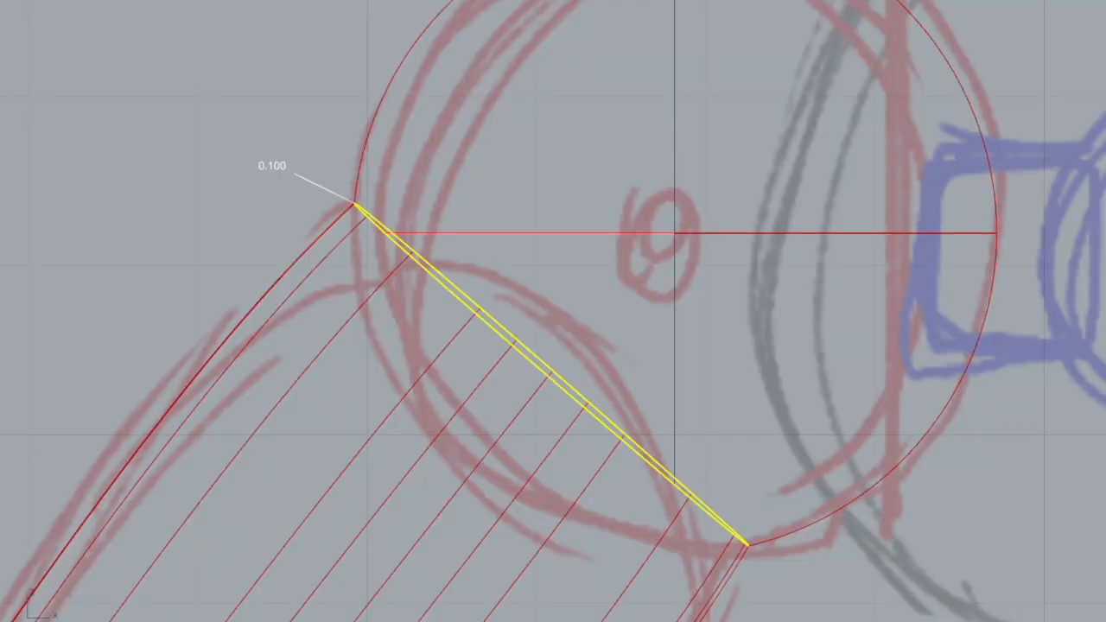
{"action": "key", "text": "Return"}
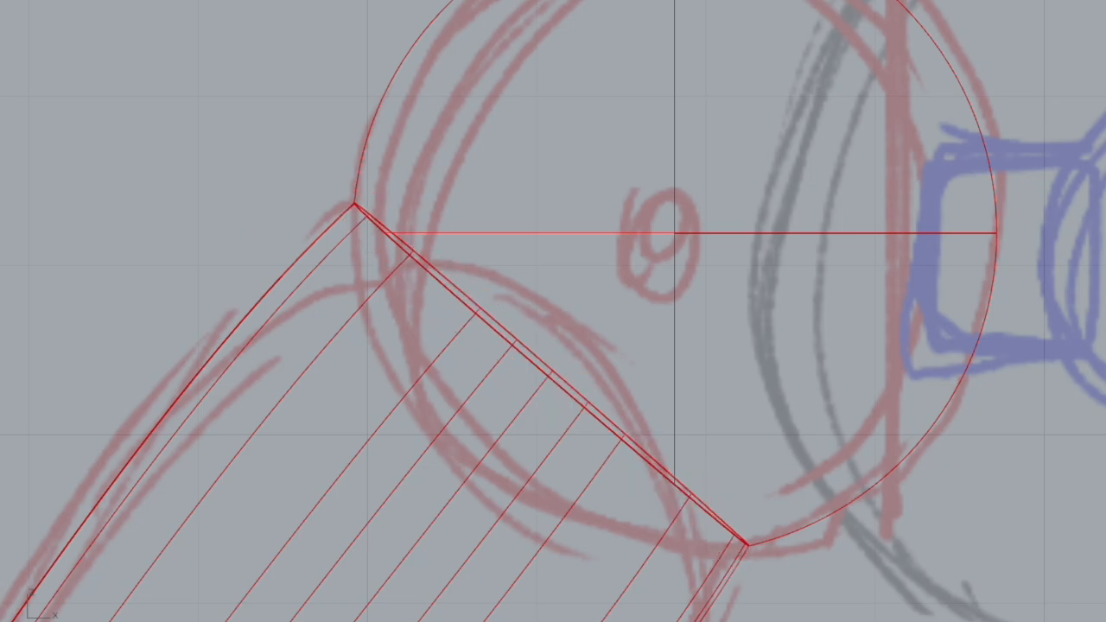
{"action": "scroll", "coordinate": [210, 223], "scroll_direction": "down", "scroll_amount": 3}
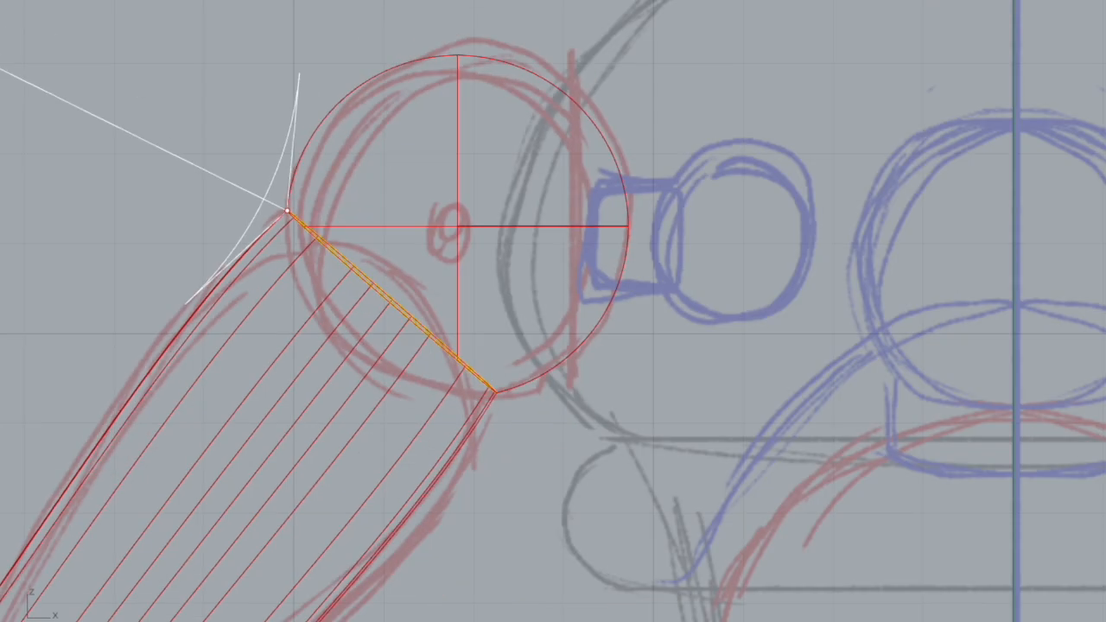
{"action": "key", "text": "Escape"}
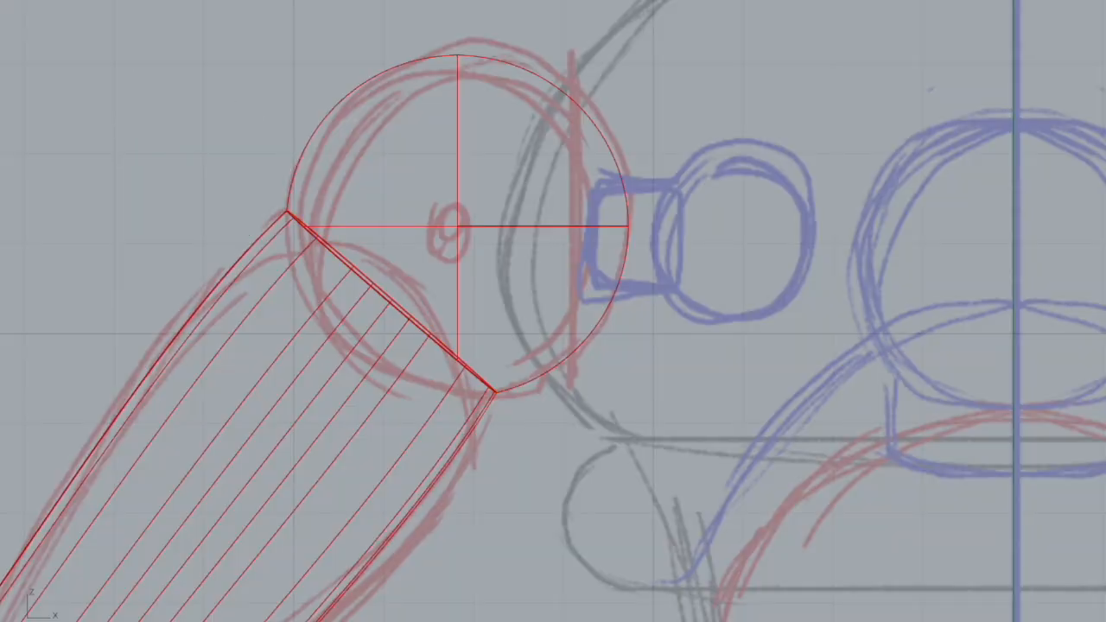
- Fillet the seam between the shoulder sphere and the arm with a wider, softer transition
{"action": "scroll", "coordinate": [312, 235], "scroll_direction": "up", "scroll_amount": 5}
{"action": "key", "text": "Return"}
{"action": "key", "text": "Return"}
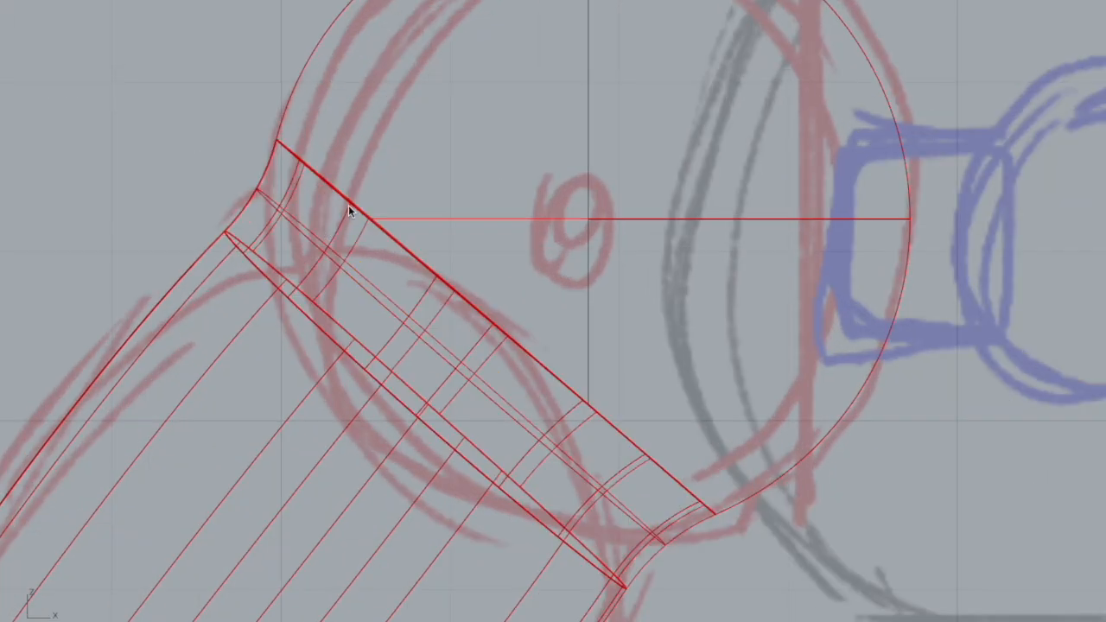
- Fillet the edge at the wrist end of the arm
{"action": "scroll", "coordinate": [348, 205], "scroll_direction": "down", "scroll_amount": 12}
{"action": "right_click_drag", "start_coordinate": [327, 395], "coordinate": [485, 355]}
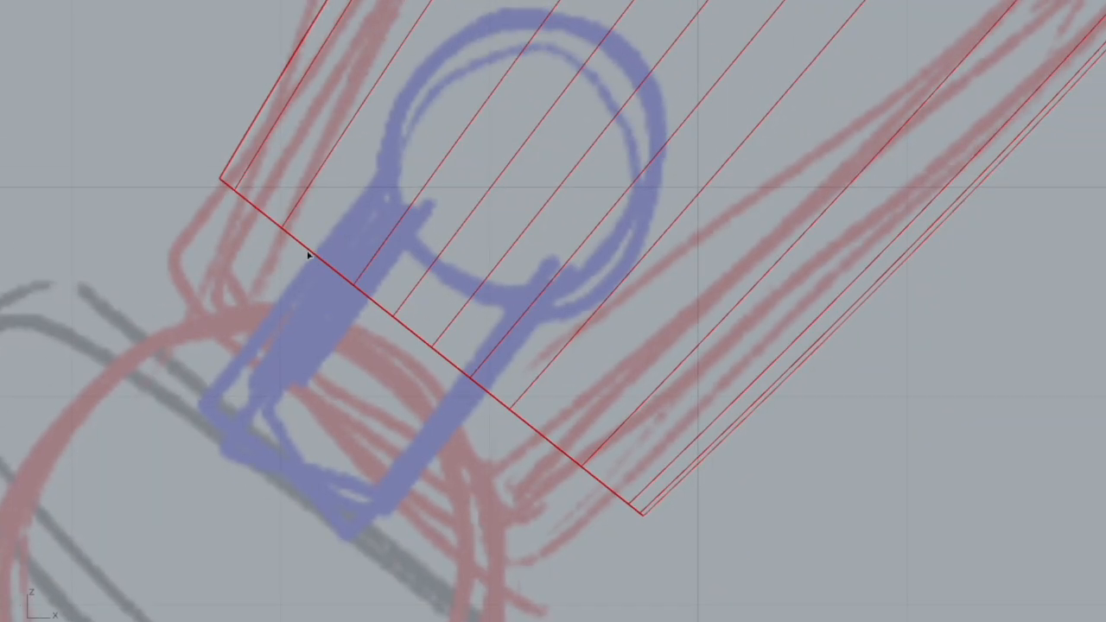
{"action": "key", "text": "Return"}
{"action": "scroll", "coordinate": [256, 256], "scroll_direction": "up", "scroll_amount": 2}
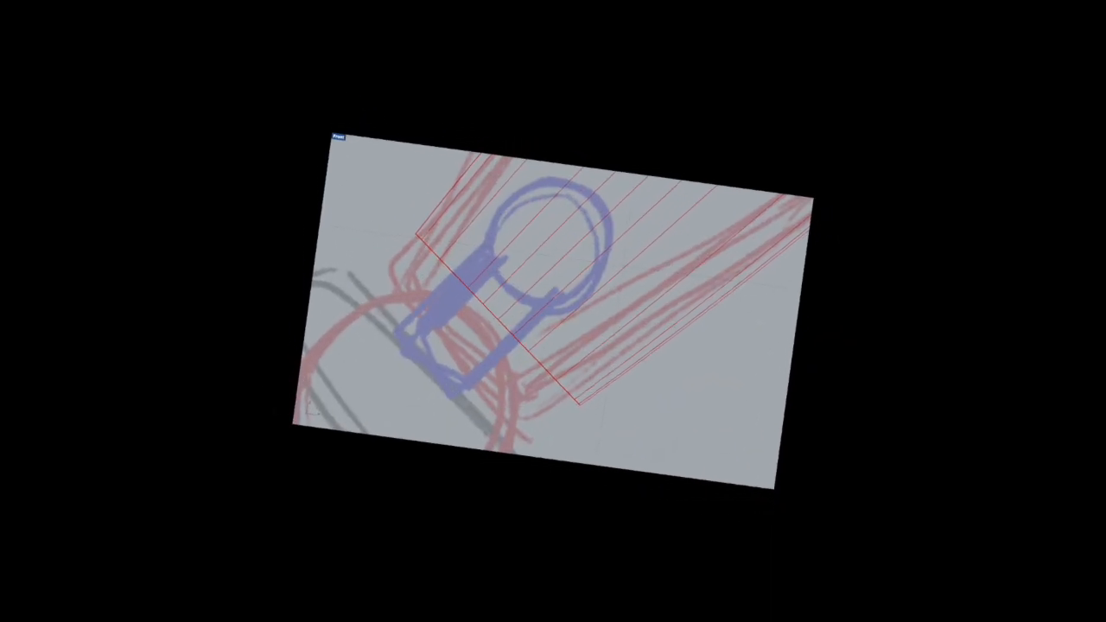
{"action": "scroll", "coordinate": [267, 217], "scroll_direction": "down", "scroll_amount": 3}
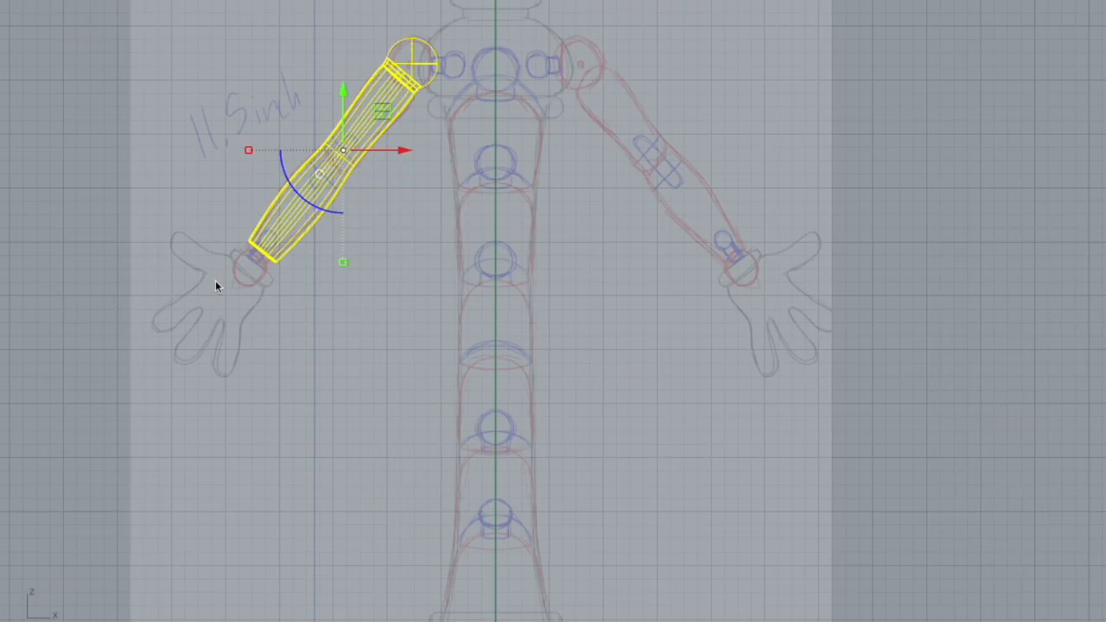
- Scale the disc-shaped cutter at the shoulder in the Right view so it is slightly larger than the matching inner disc
{"action": "right_click_drag", "start_coordinate": [199, 320], "coordinate": [209, 326]}
{"action": "double_click", "coordinate": [16, 0]}
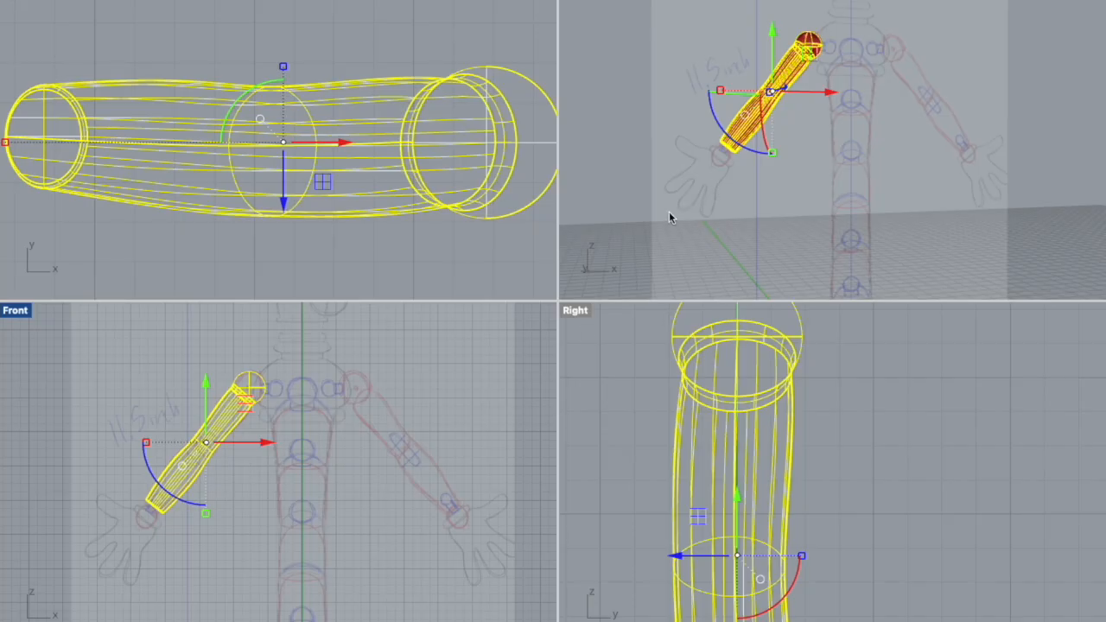
{"action": "right_click_drag", "start_coordinate": [669, 213], "coordinate": [622, 184]}
{"action": "scroll", "coordinate": [640, 190], "scroll_direction": "down", "scroll_amount": 4}
{"action": "scroll", "coordinate": [778, 459], "scroll_direction": "down", "scroll_amount": 8}
{"action": "scroll", "coordinate": [295, 460], "scroll_direction": "up", "scroll_amount": 6}
{"action": "right_click_drag", "start_coordinate": [296, 460], "coordinate": [487, 501]}
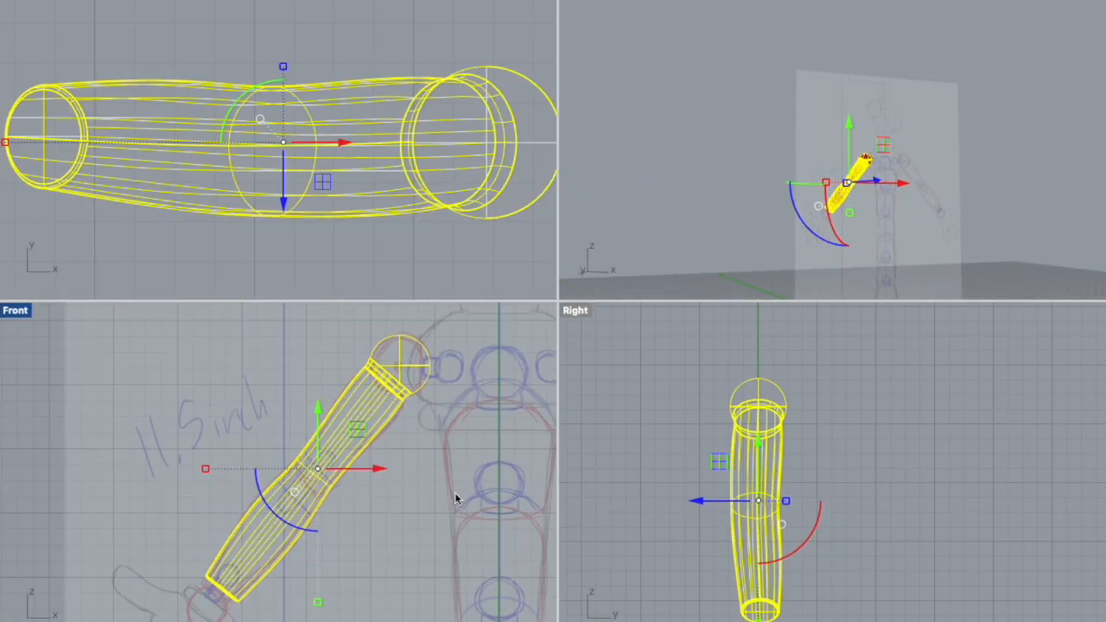
{"action": "scroll", "coordinate": [500, 407], "scroll_direction": "up", "scroll_amount": 5}
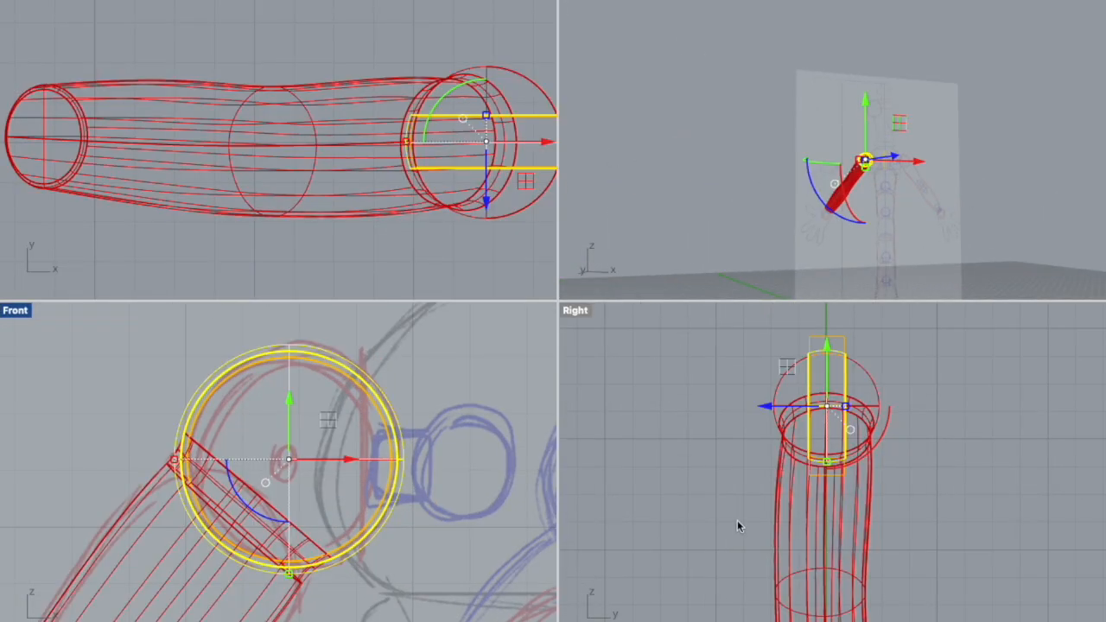
{"action": "scroll", "coordinate": [738, 523], "scroll_direction": "up", "scroll_amount": 6}
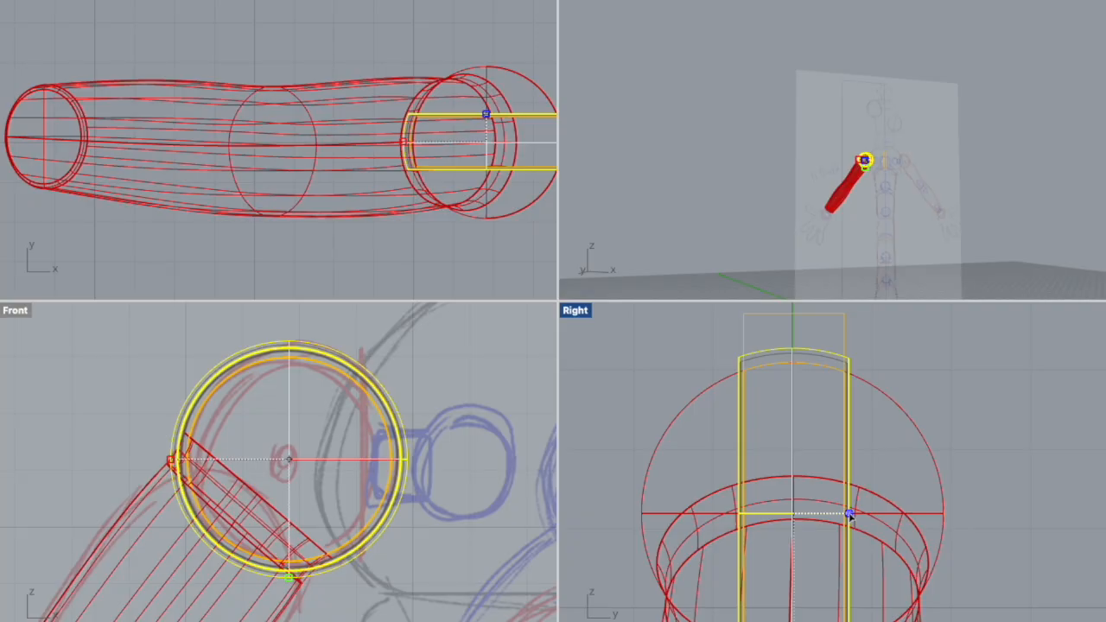
{"action": "left_click", "coordinate": [850, 514]}
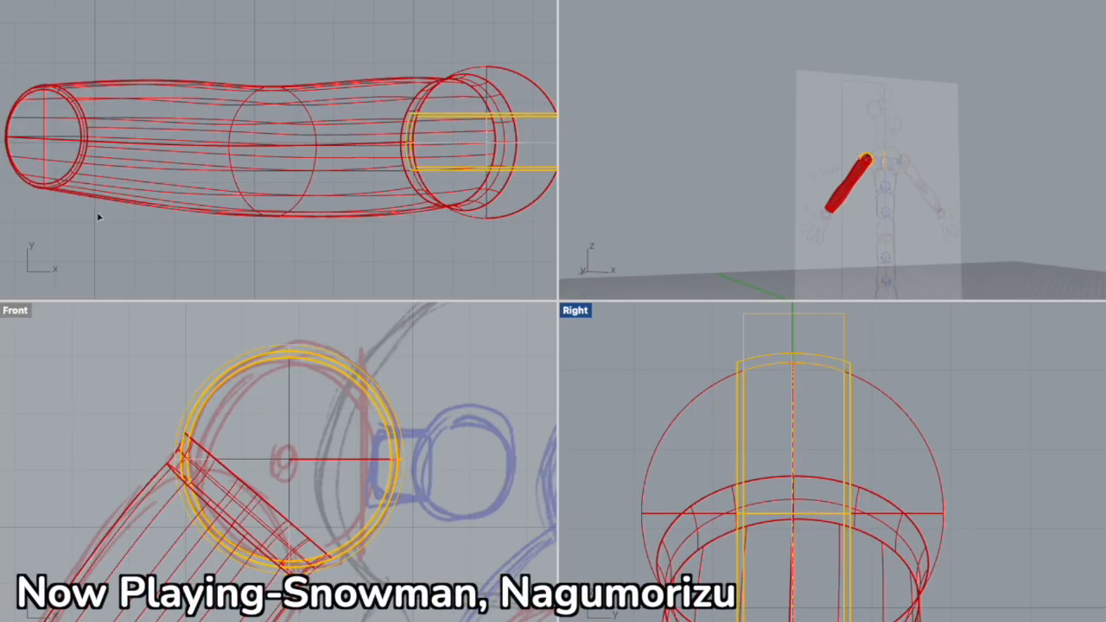
- Subtract the enlarged disc from the arm's shoulder ball to cut a slot through it
{"action": "left_click", "coordinate": [167, 472]}
{"action": "left_click", "coordinate": [776, 354]}
{"action": "key", "text": "Return"}
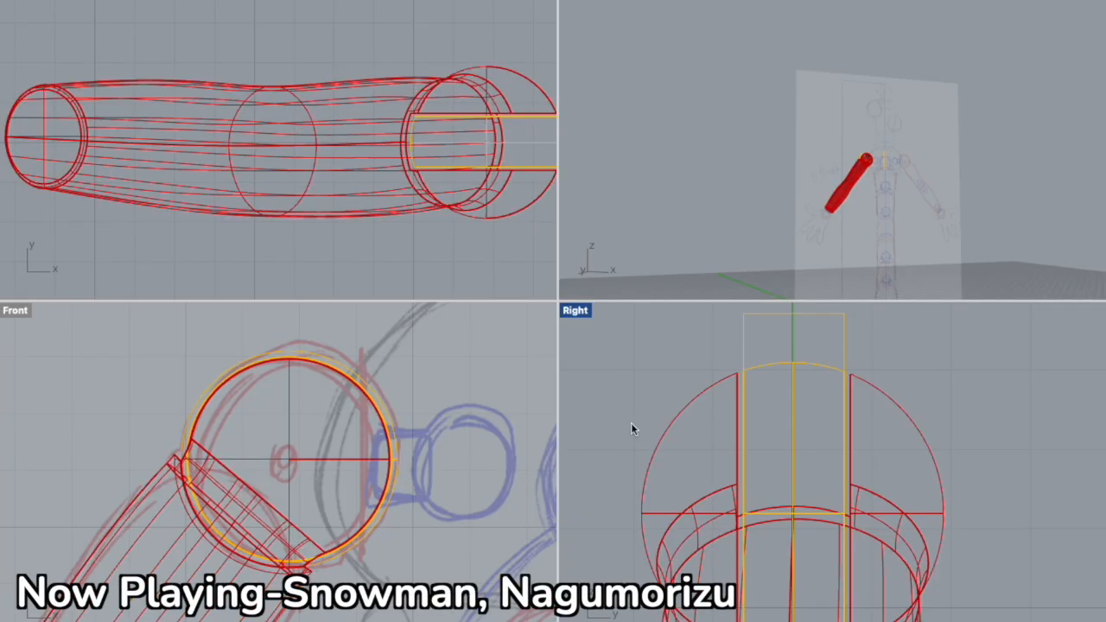
{"action": "scroll", "coordinate": [906, 399], "scroll_direction": "down", "scroll_amount": 2}
{"action": "scroll", "coordinate": [366, 535], "scroll_direction": "up", "scroll_amount": 2}
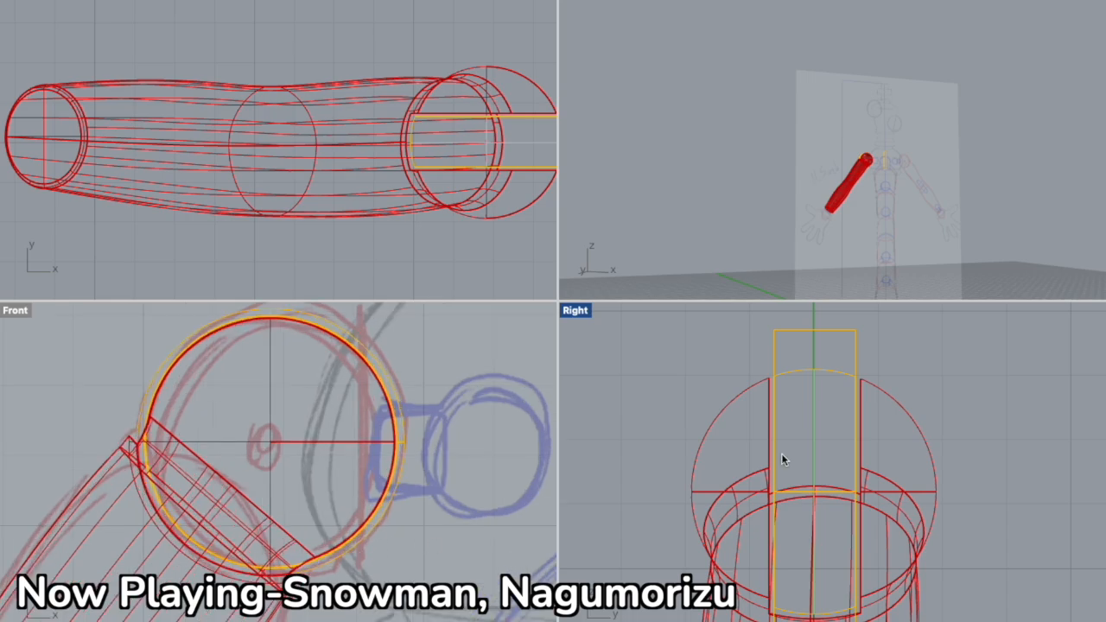
- Hide the remaining disc inside the shoulder slot so only the slotted arm is displayed
{"action": "left_click", "coordinate": [777, 454]}
{"action": "scroll", "coordinate": [399, 527], "scroll_direction": "up", "scroll_amount": 4}
{"action": "left_click", "coordinate": [399, 561]}
{"action": "scroll", "coordinate": [399, 562], "scroll_direction": "down", "scroll_amount": 2}
{"action": "right_click_drag", "start_coordinate": [398, 562], "coordinate": [545, 608]}
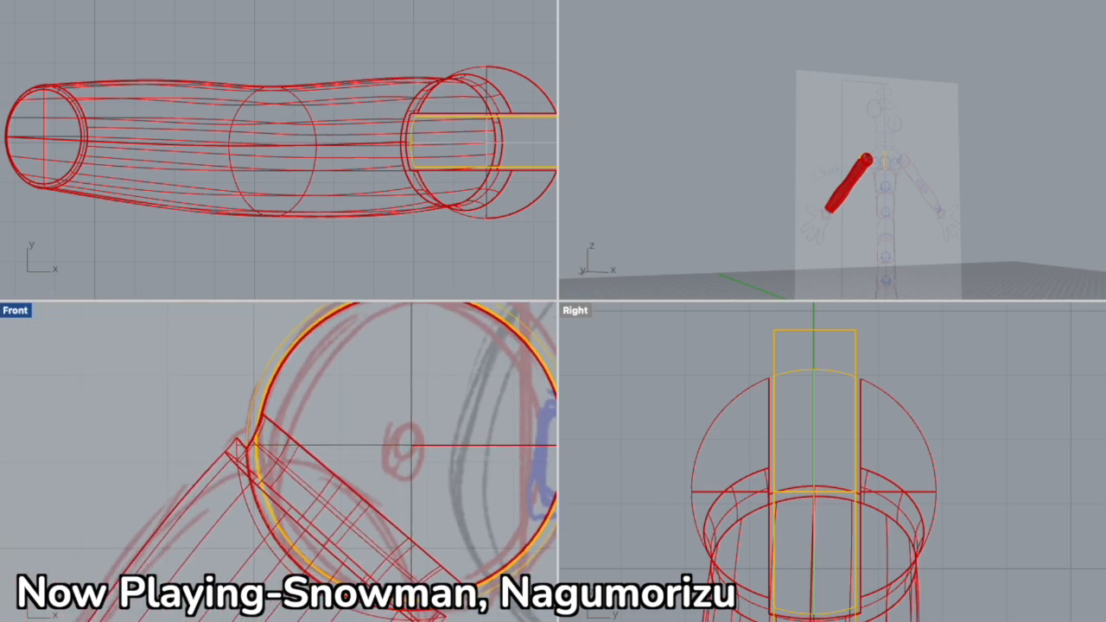
- Start a 0.030 fillet and pick the edges along one wall and both ends of the shoulder slot
{"action": "left_click", "coordinate": [39, 81]}
{"action": "left_click", "coordinate": [289, 345]}
{"action": "left_click", "coordinate": [244, 445]}
{"action": "left_click", "coordinate": [366, 470]}
{"action": "left_click", "coordinate": [849, 496]}
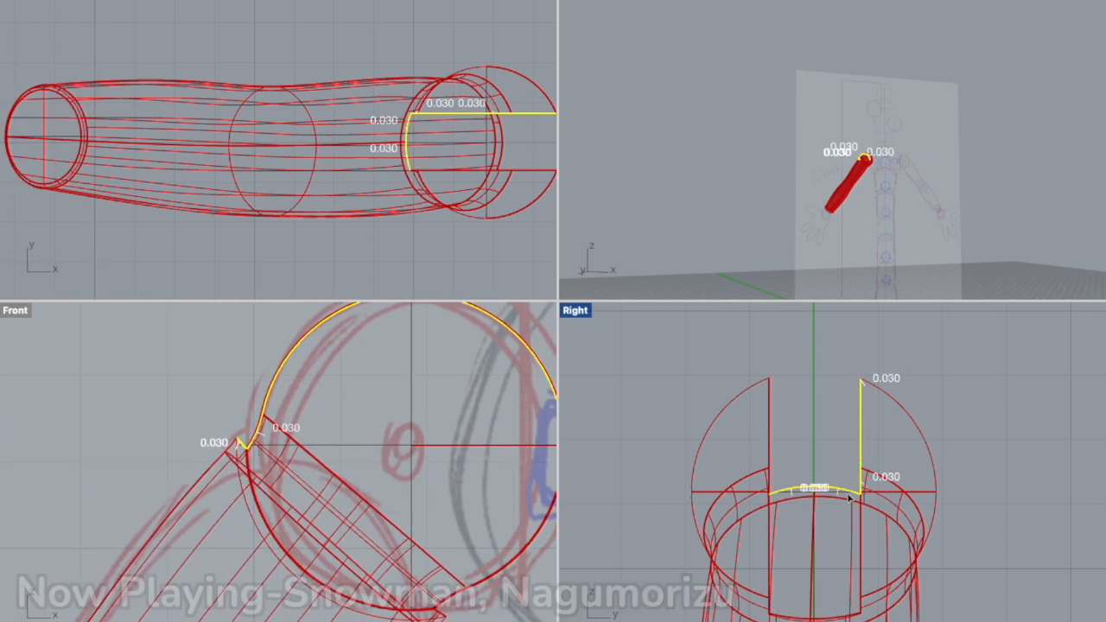
{"action": "left_click", "coordinate": [861, 534]}
{"action": "left_click", "coordinate": [903, 573]}
{"action": "left_click", "coordinate": [860, 608]}
{"action": "left_click", "coordinate": [937, 560]}
{"action": "left_click", "coordinate": [830, 619]}
{"action": "left_click", "coordinate": [768, 594]}
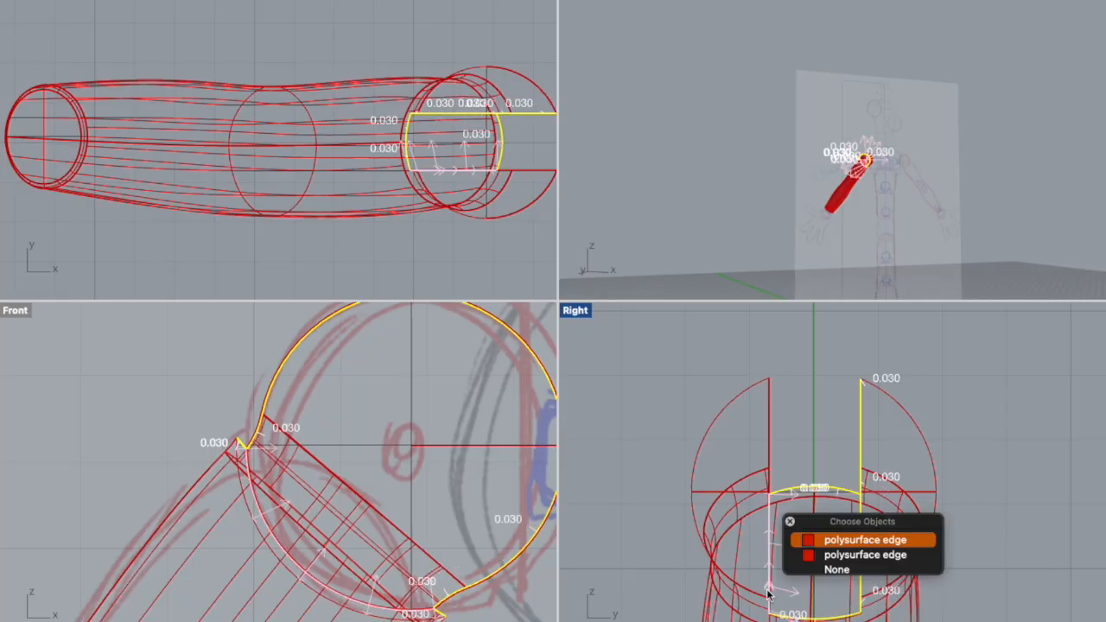
{"action": "left_click", "coordinate": [840, 560]}
- Add the slot's remaining edges to the 0.030 fillet, apply it, inspect the result in perspective and undo it
{"action": "scroll", "coordinate": [489, 477], "scroll_direction": "up", "scroll_amount": 4}
{"action": "scroll", "coordinate": [487, 471], "scroll_direction": "down", "scroll_amount": 6}
{"action": "scroll", "coordinate": [465, 208], "scroll_direction": "up", "scroll_amount": 10}
{"action": "left_click", "coordinate": [321, 102]}
{"action": "left_click", "coordinate": [377, 143]}
{"action": "scroll", "coordinate": [445, 417], "scroll_direction": "down", "scroll_amount": 2}
{"action": "scroll", "coordinate": [754, 523], "scroll_direction": "up", "scroll_amount": 2}
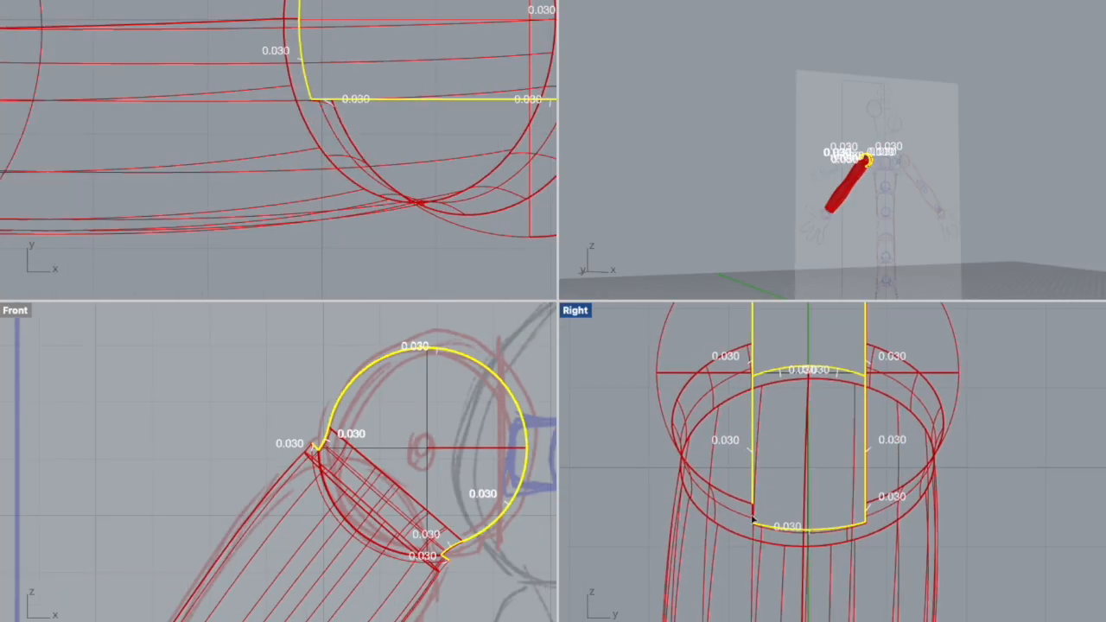
{"action": "left_click", "coordinate": [754, 520]}
{"action": "left_click", "coordinate": [800, 555]}
{"action": "right_click_drag", "start_coordinate": [852, 242], "coordinate": [896, 267]}
{"action": "key", "text": "Return"}
{"action": "key", "text": "Return"}
{"action": "scroll", "coordinate": [435, 204], "scroll_direction": "up", "scroll_amount": 2}
{"action": "scroll", "coordinate": [943, 164], "scroll_direction": "up", "scroll_amount": 5}
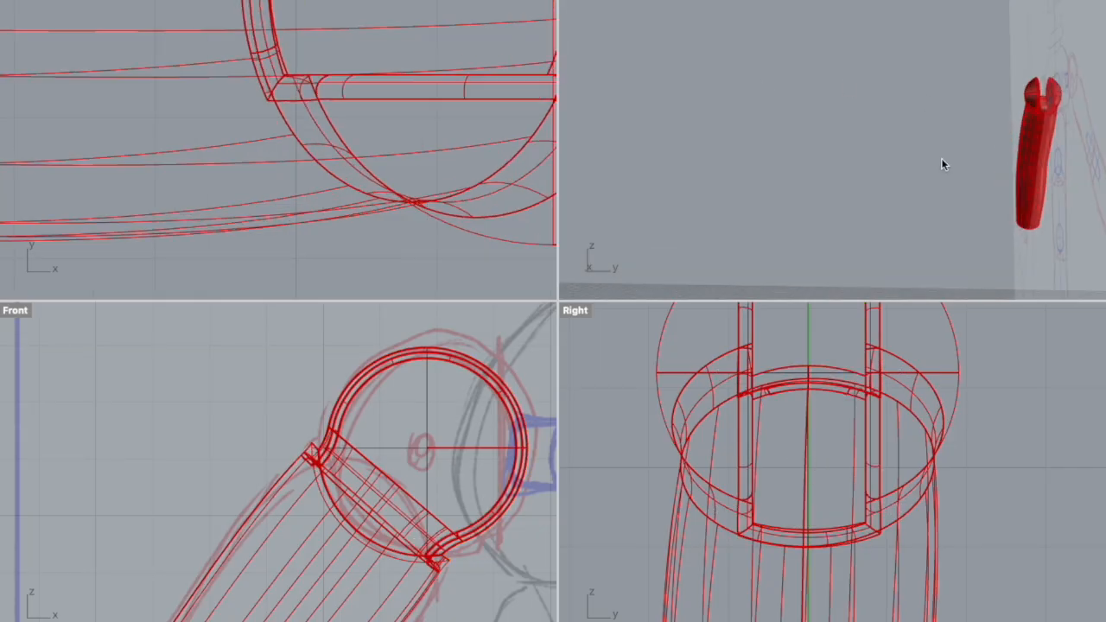
{"action": "scroll", "coordinate": [943, 164], "scroll_direction": "up", "scroll_amount": 5}
{"action": "key", "text": "ctrl+z"}
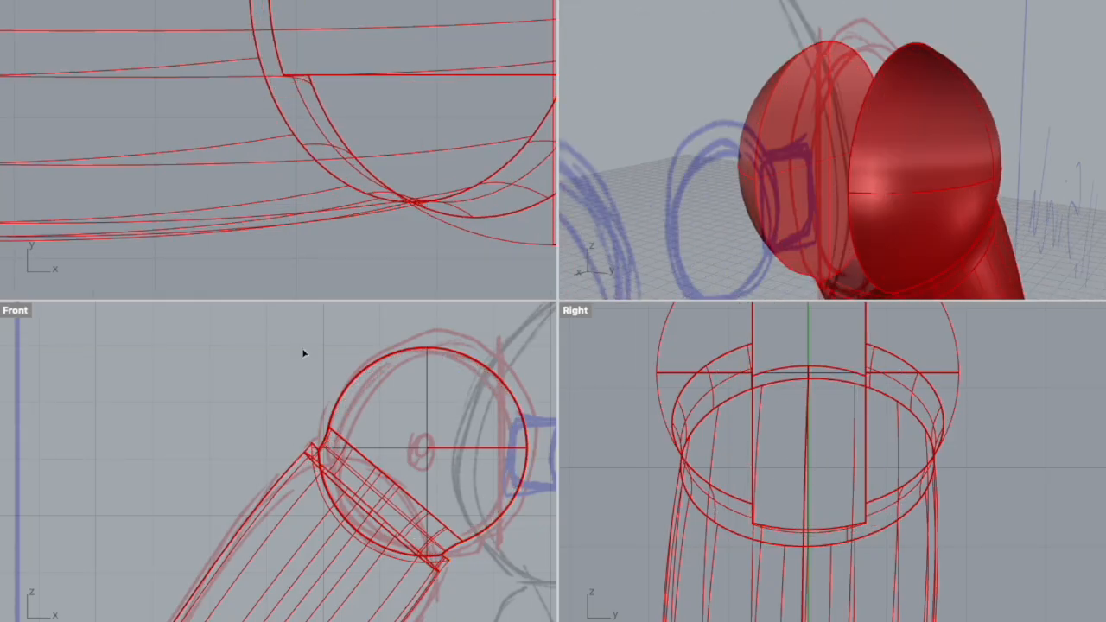
- Try a 0.020 fillet on all edges of the shoulder slot
{"action": "right_click_drag", "start_coordinate": [691, 183], "coordinate": [642, 185]}
{"action": "left_click", "coordinate": [705, 182]}
{"action": "left_click", "coordinate": [714, 99]}
{"action": "scroll", "coordinate": [743, 113], "scroll_direction": "down", "scroll_amount": 5}
{"action": "scroll", "coordinate": [951, 112], "scroll_direction": "up", "scroll_amount": 6}
{"action": "left_click", "coordinate": [987, 104]}
{"action": "scroll", "coordinate": [986, 159], "scroll_direction": "up", "scroll_amount": 8}
{"action": "left_click", "coordinate": [985, 159]}
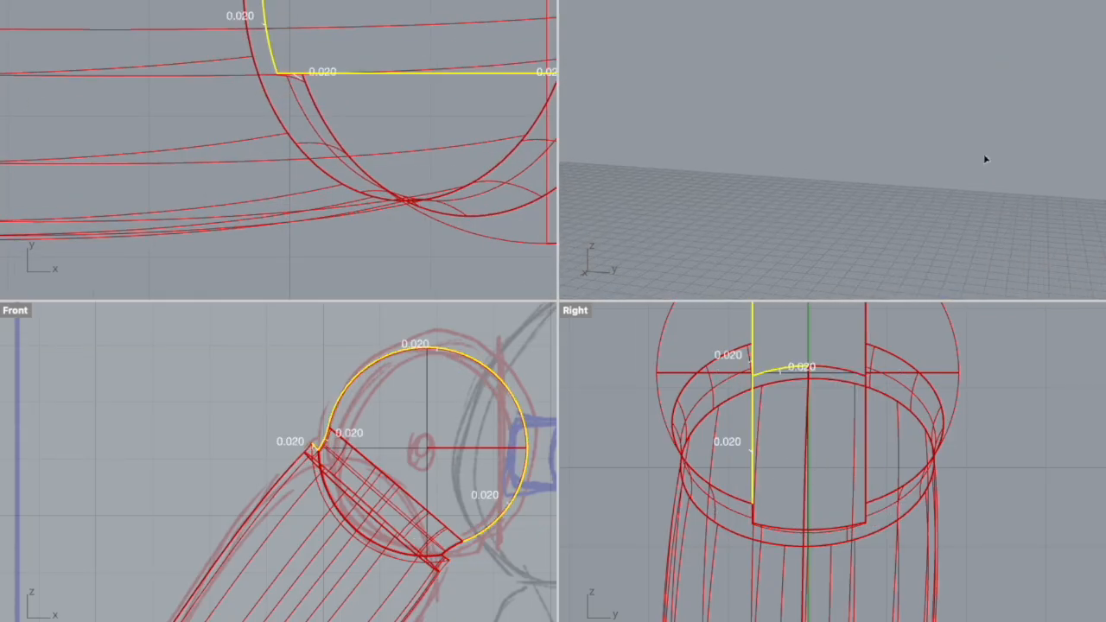
{"action": "scroll", "coordinate": [968, 147], "scroll_direction": "down", "scroll_amount": 5}
{"action": "scroll", "coordinate": [925, 134], "scroll_direction": "up", "scroll_amount": 3}
{"action": "left_click", "coordinate": [913, 130]}
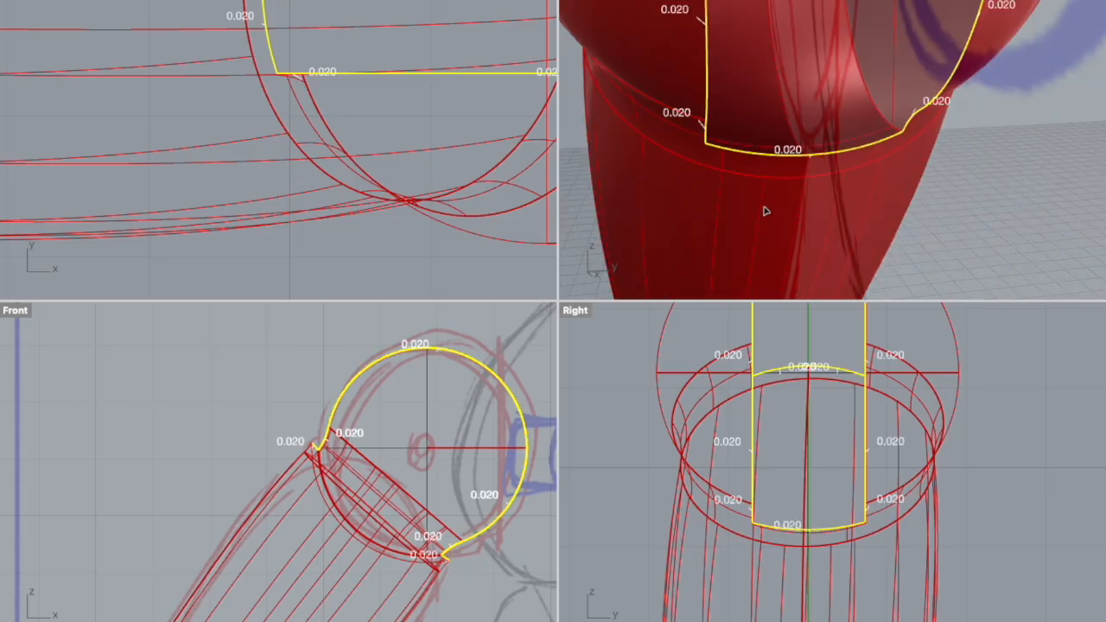
{"action": "key", "text": "Return"}
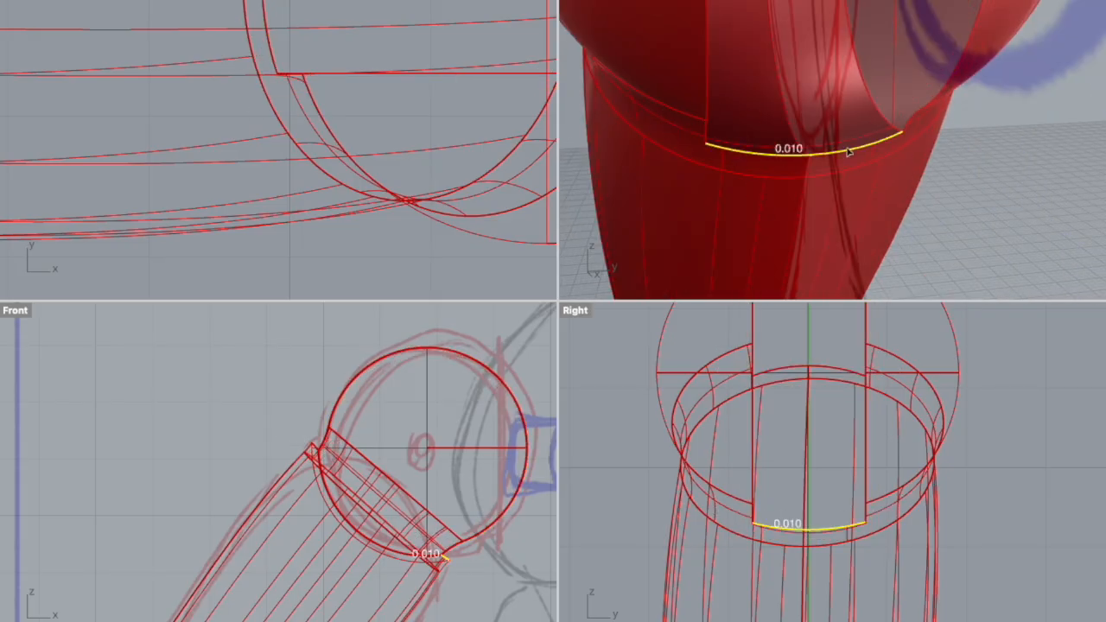
- Fillet all edges of the shoulder slot with a radius of 0.010
{"action": "left_click", "coordinate": [911, 124]}
{"action": "left_click", "coordinate": [961, 62]}
{"action": "scroll", "coordinate": [977, 35], "scroll_direction": "down", "scroll_amount": 5}
{"action": "left_click", "coordinate": [854, 43]}
{"action": "right_click_drag", "start_coordinate": [939, 114], "coordinate": [778, 173]}
{"action": "left_click", "coordinate": [595, 316]}
{"action": "right_click_drag", "start_coordinate": [605, 294], "coordinate": [441, 300]}
{"action": "left_click", "coordinate": [324, 286]}
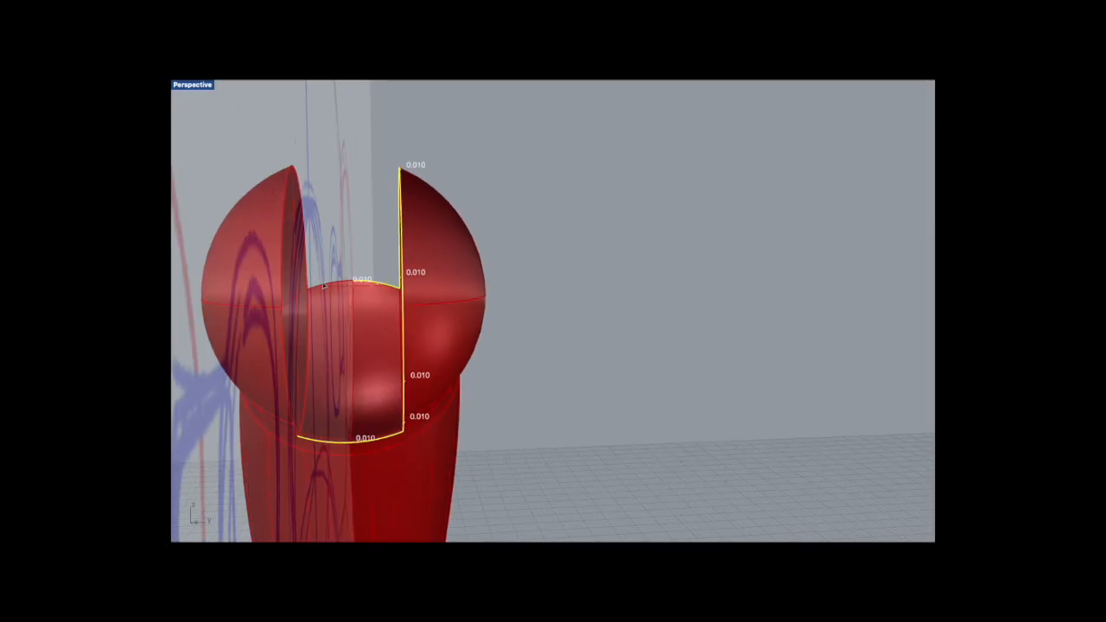
{"action": "right_click_drag", "start_coordinate": [640, 369], "coordinate": [404, 380]}
{"action": "scroll", "coordinate": [424, 407], "scroll_direction": "up", "scroll_amount": 5}
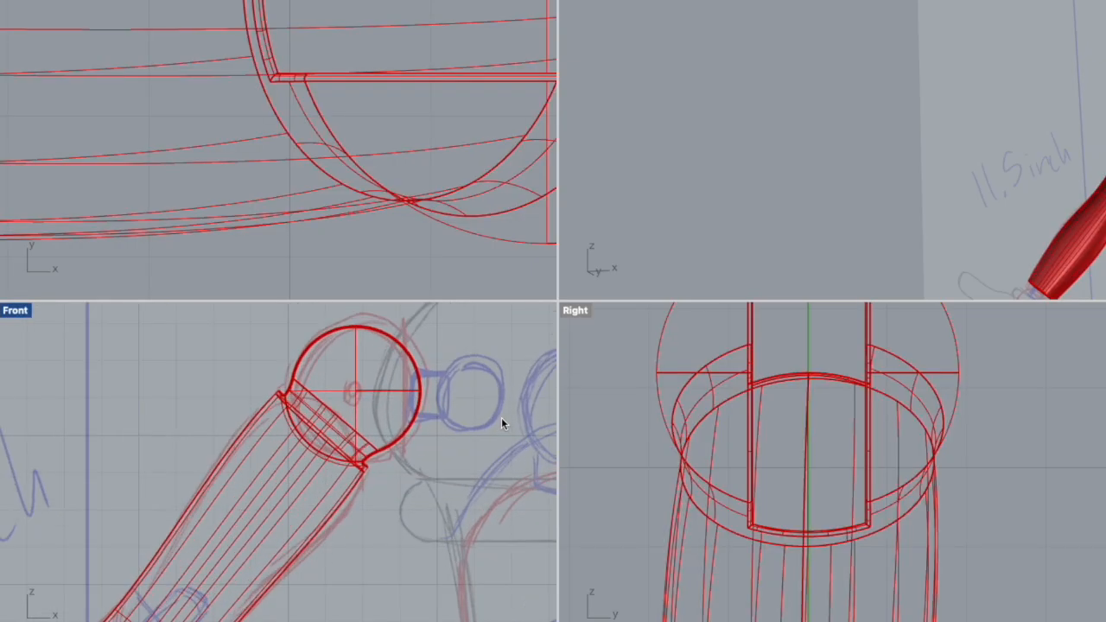
- Show the hidden shoulder joint pieces and select the disc inside the arm's slot
{"action": "scroll", "coordinate": [489, 425], "scroll_direction": "up", "scroll_amount": 5}
{"action": "right_click_drag", "start_coordinate": [406, 346], "coordinate": [427, 370]}
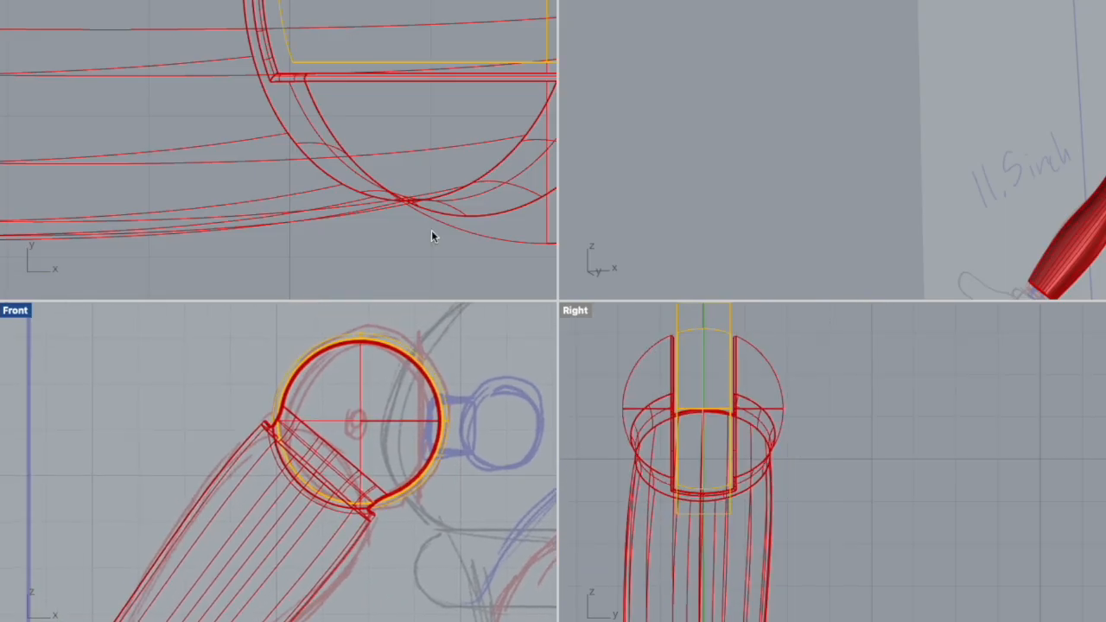
{"action": "mouse_move", "coordinate": [52, 94]}
{"action": "left_click", "coordinate": [177, 94]}
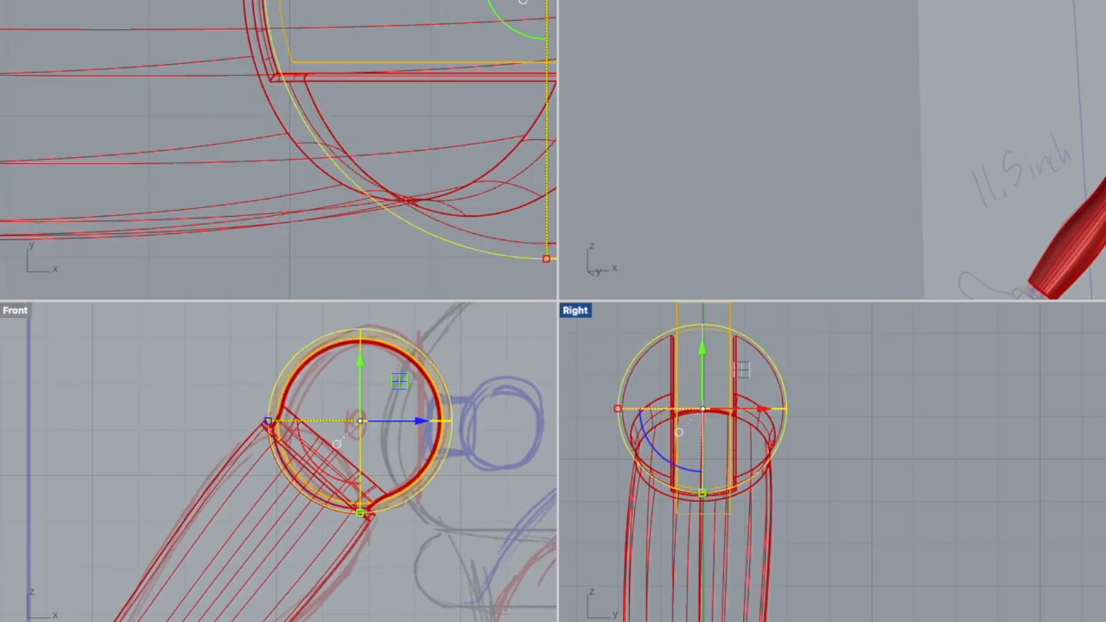
{"action": "key", "text": "Escape"}
{"action": "right_click_drag", "start_coordinate": [447, 469], "coordinate": [329, 494]}
{"action": "left_click", "coordinate": [328, 492]}
{"action": "key", "text": "Escape"}
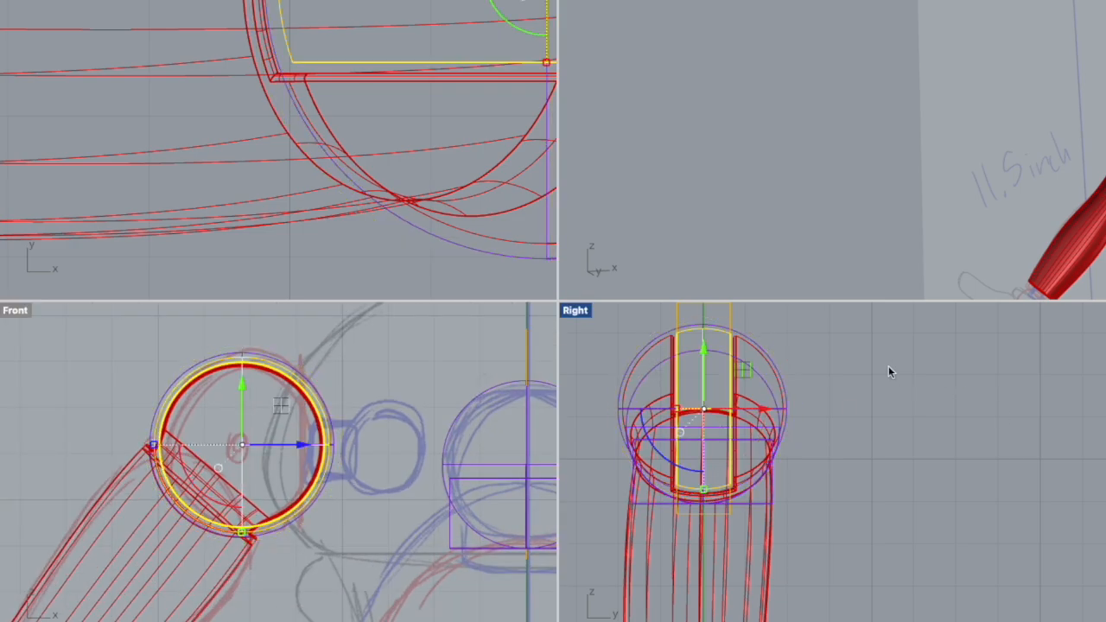
- Draw a solid cylinder neck centred on the shoulder disc, running from inside its edge to the middle of the sketched ball
{"action": "key", "text": "Return"}
{"action": "scroll", "coordinate": [708, 412], "scroll_direction": "up", "scroll_amount": 6}
{"action": "left_click", "coordinate": [701, 406]}
{"action": "scroll", "coordinate": [744, 407], "scroll_direction": "up", "scroll_amount": 6}
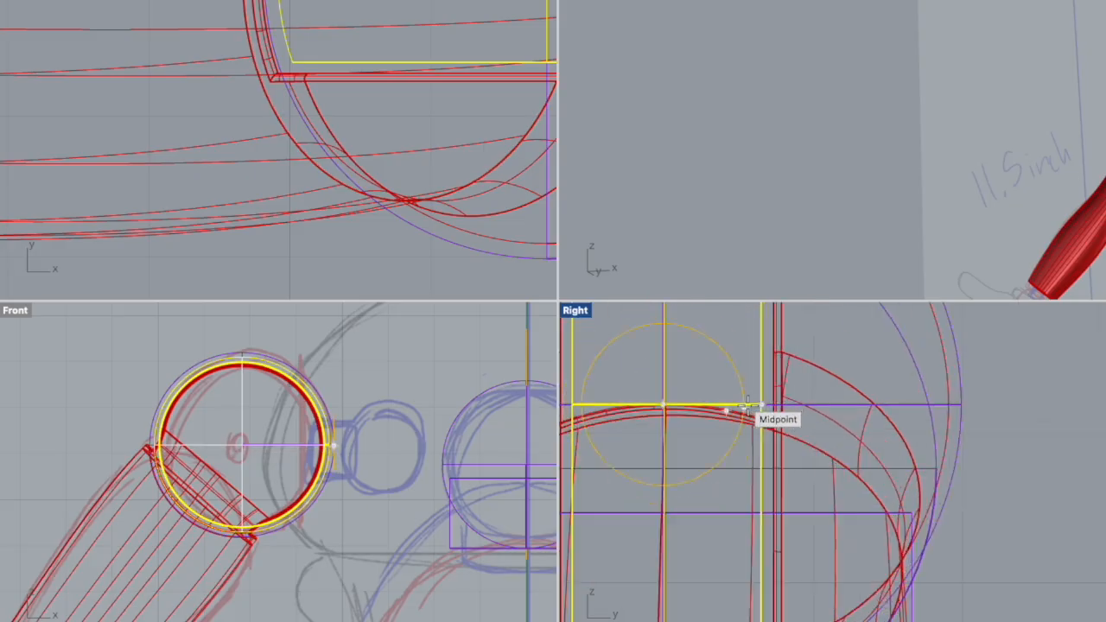
{"action": "left_click", "coordinate": [394, 441]}
{"action": "scroll", "coordinate": [422, 488], "scroll_direction": "up", "scroll_amount": 3}
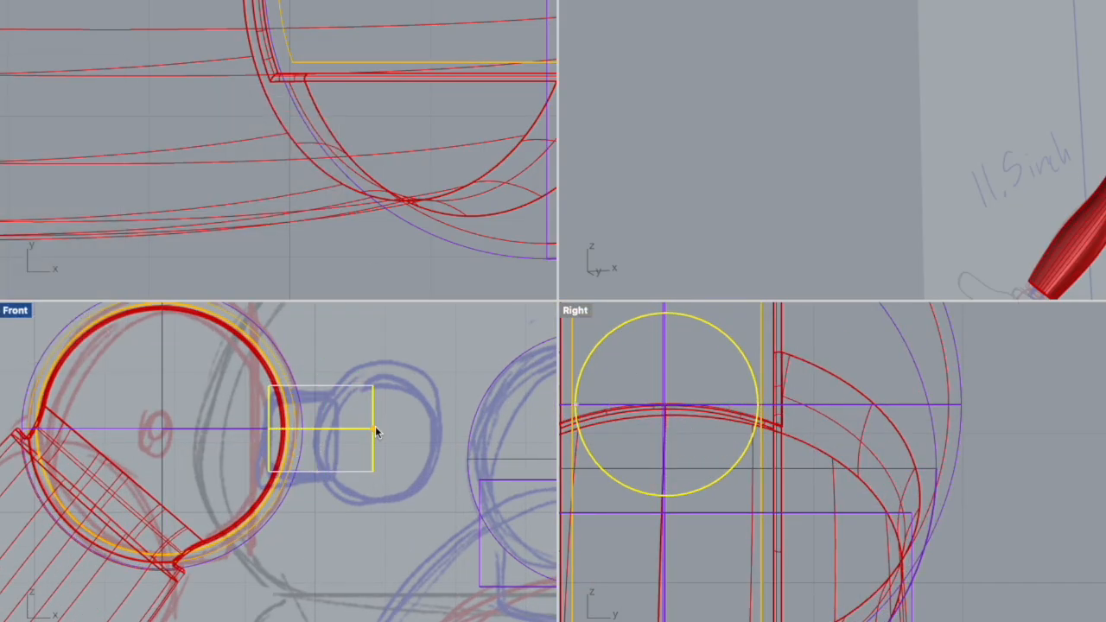
{"action": "left_click", "coordinate": [375, 431]}
- Place a sphere slightly larger than the neck at the cylinder's outer end, centred on the neck's axis
{"action": "scroll", "coordinate": [461, 472], "scroll_direction": "down", "scroll_amount": 2}
{"action": "left_click", "coordinate": [666, 404]}
{"action": "scroll", "coordinate": [750, 501], "scroll_direction": "down", "scroll_amount": 3}
{"action": "scroll", "coordinate": [622, 380], "scroll_direction": "up", "scroll_amount": 3}
{"action": "scroll", "coordinate": [381, 423], "scroll_direction": "up", "scroll_amount": 4}
{"action": "scroll", "coordinate": [493, 491], "scroll_direction": "down", "scroll_amount": 9}
{"action": "scroll", "coordinate": [666, 500], "scroll_direction": "up", "scroll_amount": 4}
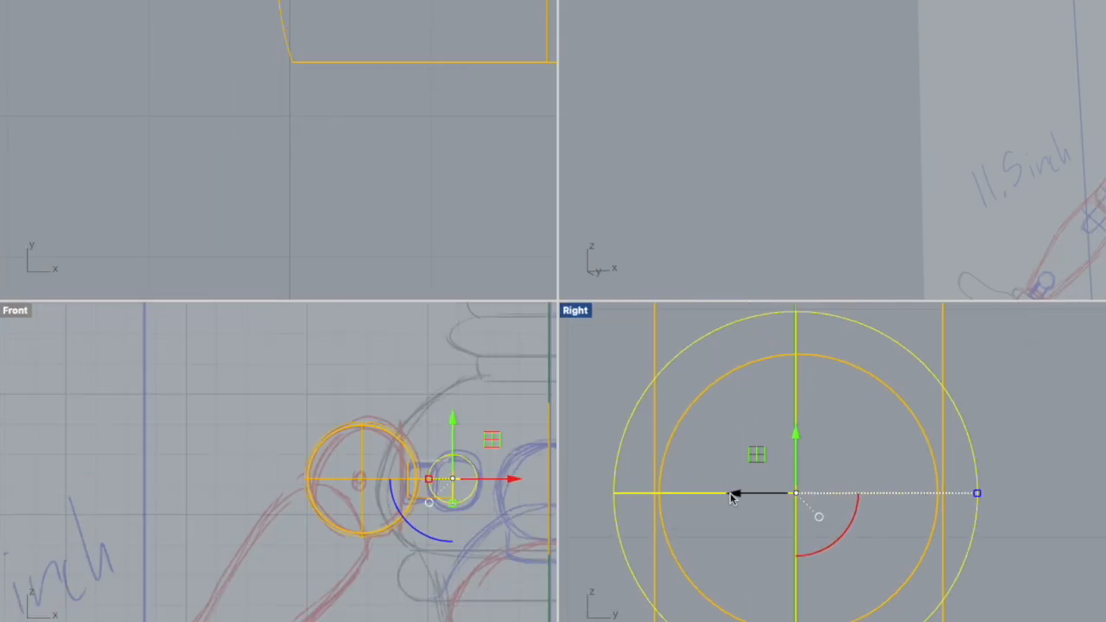
{"action": "scroll", "coordinate": [879, 495], "scroll_direction": "down", "scroll_amount": 1}
{"action": "left_click", "coordinate": [992, 489]}
{"action": "scroll", "coordinate": [527, 463], "scroll_direction": "up", "scroll_amount": 6}
{"action": "left_click", "coordinate": [510, 466]}
{"action": "scroll", "coordinate": [385, 509], "scroll_direction": "up", "scroll_amount": 4}
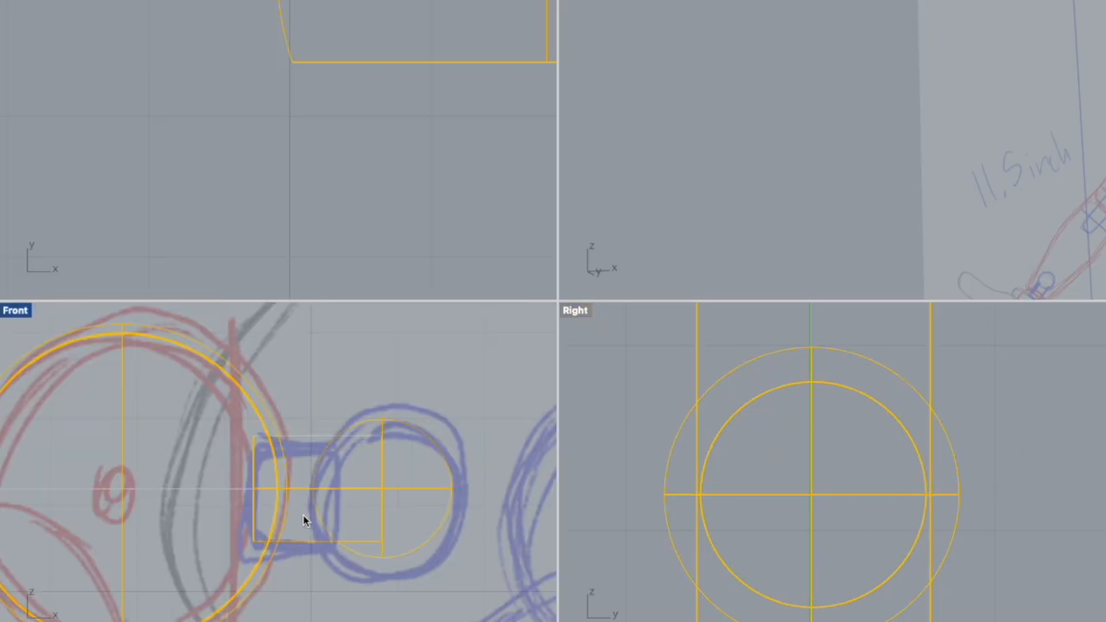
- Select all shoulder joint pieces, undo the last change, and reselect only the neck and ball
{"action": "scroll", "coordinate": [302, 512], "scroll_direction": "down", "scroll_amount": 4}
{"action": "key", "text": "super+a"}
{"action": "left_click", "coordinate": [540, 534]}
{"action": "key", "text": "super+z"}
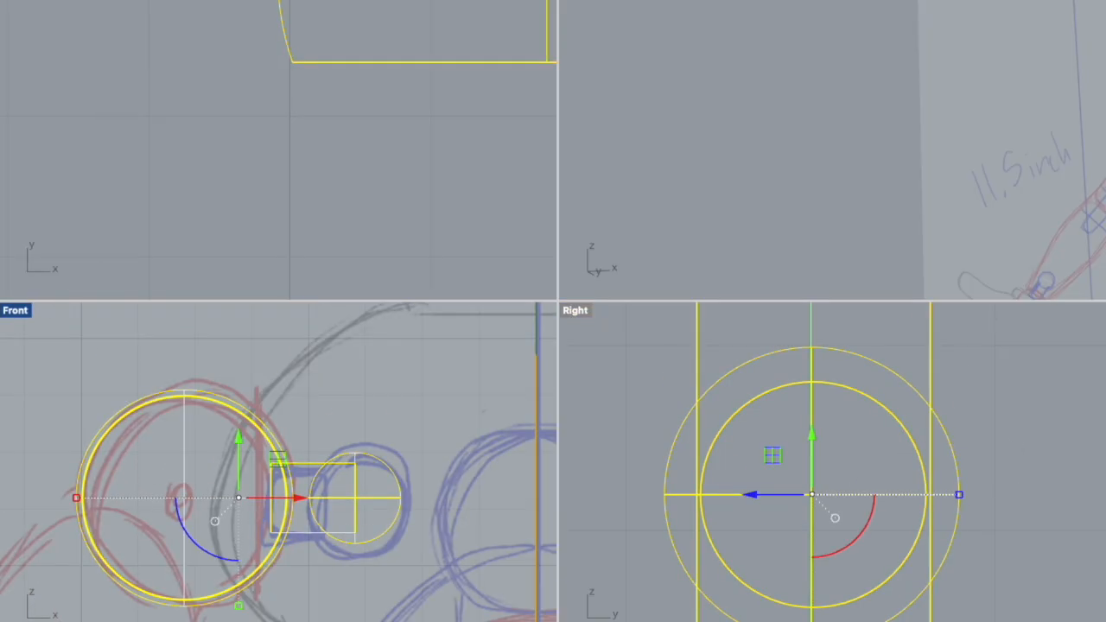
{"action": "left_click", "coordinate": [351, 534]}
{"action": "left_click", "coordinate": [930, 518]}
{"action": "scroll", "coordinate": [501, 463], "scroll_direction": "down", "scroll_amount": 6}
{"action": "scroll", "coordinate": [467, 500], "scroll_direction": "up", "scroll_amount": 4}
{"action": "left_click", "coordinate": [413, 460]}
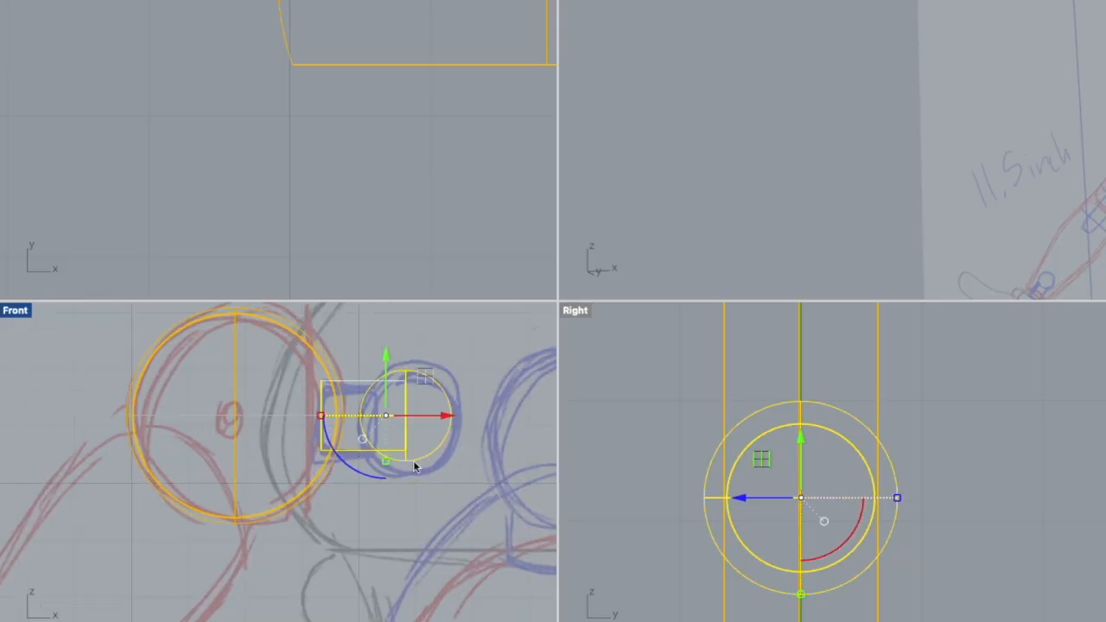
- Undo the last change to the neck and ball and review the joint against the sketch
{"action": "left_click", "coordinate": [448, 422]}
{"action": "scroll", "coordinate": [396, 356], "scroll_direction": "up", "scroll_amount": 6}
{"action": "key", "text": "super+z"}
{"action": "scroll", "coordinate": [602, 505], "scroll_direction": "down", "scroll_amount": 2}
{"action": "scroll", "coordinate": [407, 531], "scroll_direction": "down", "scroll_amount": 15}
{"action": "scroll", "coordinate": [340, 541], "scroll_direction": "up", "scroll_amount": 7}
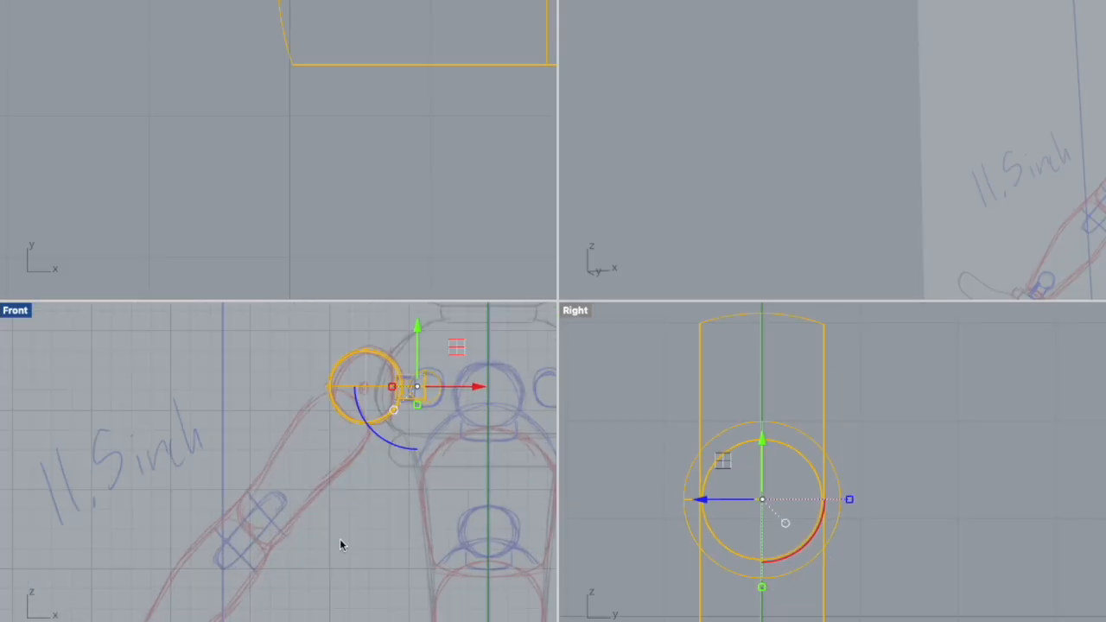
{"action": "scroll", "coordinate": [340, 540], "scroll_direction": "down", "scroll_amount": 9}
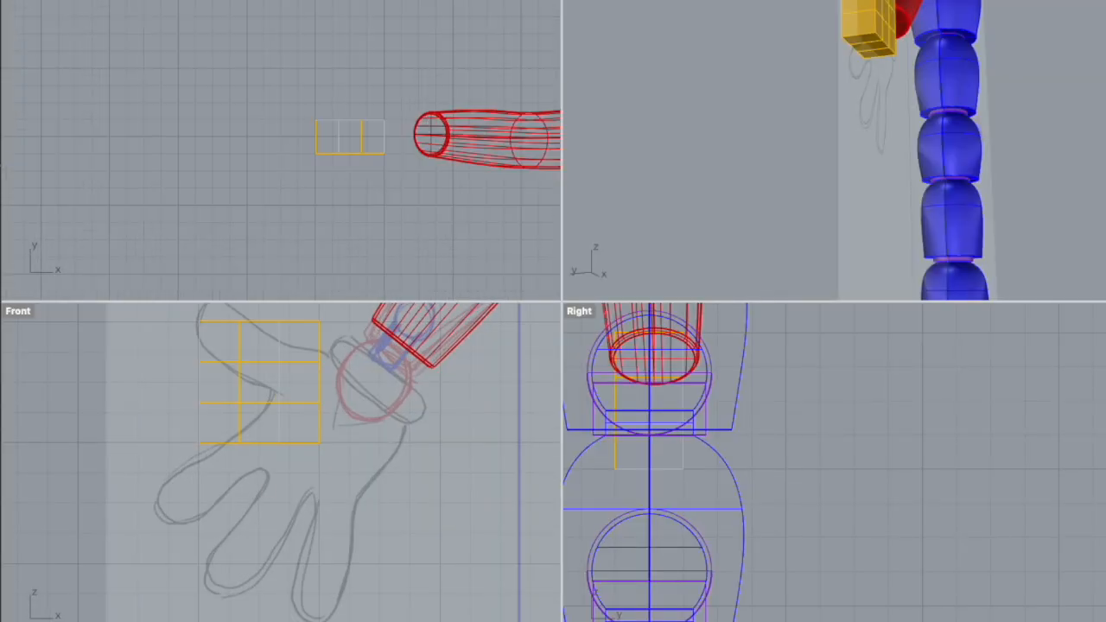
- Maximize the perspective view and select a face near the bottom of the SubD box over the hand sketch
{"action": "scroll", "coordinate": [117, 207], "scroll_direction": "up", "scroll_amount": 2}
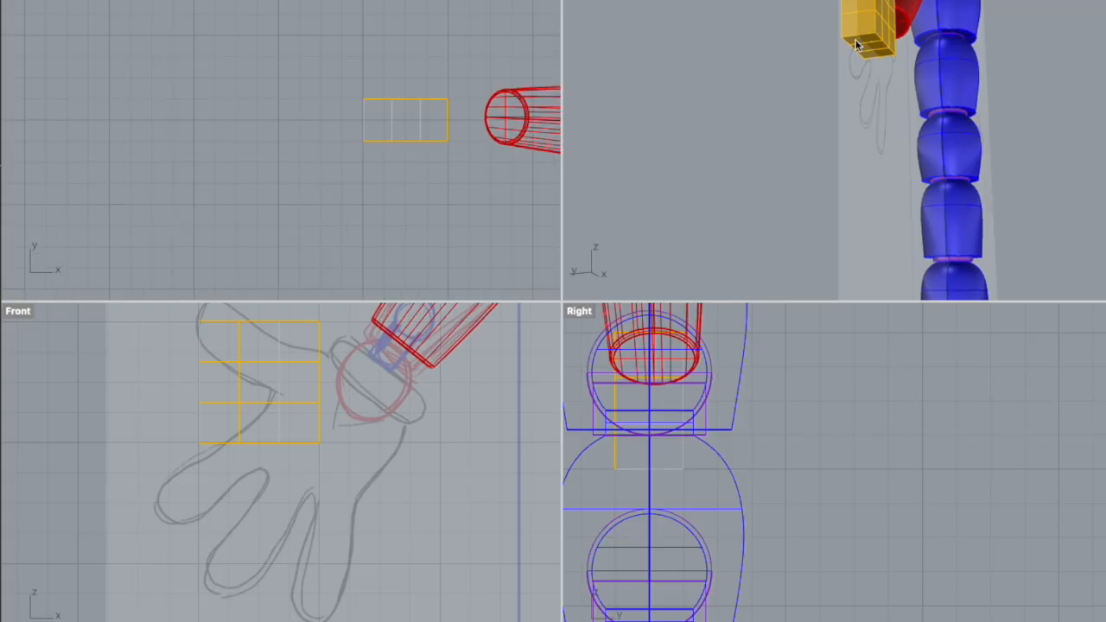
{"action": "right_click", "coordinate": [862, 29]}
{"action": "key", "text": "Escape"}
{"action": "double_click", "coordinate": [581, 3]}
{"action": "right_click", "coordinate": [599, 73]}
{"action": "left_click", "coordinate": [518, 147]}
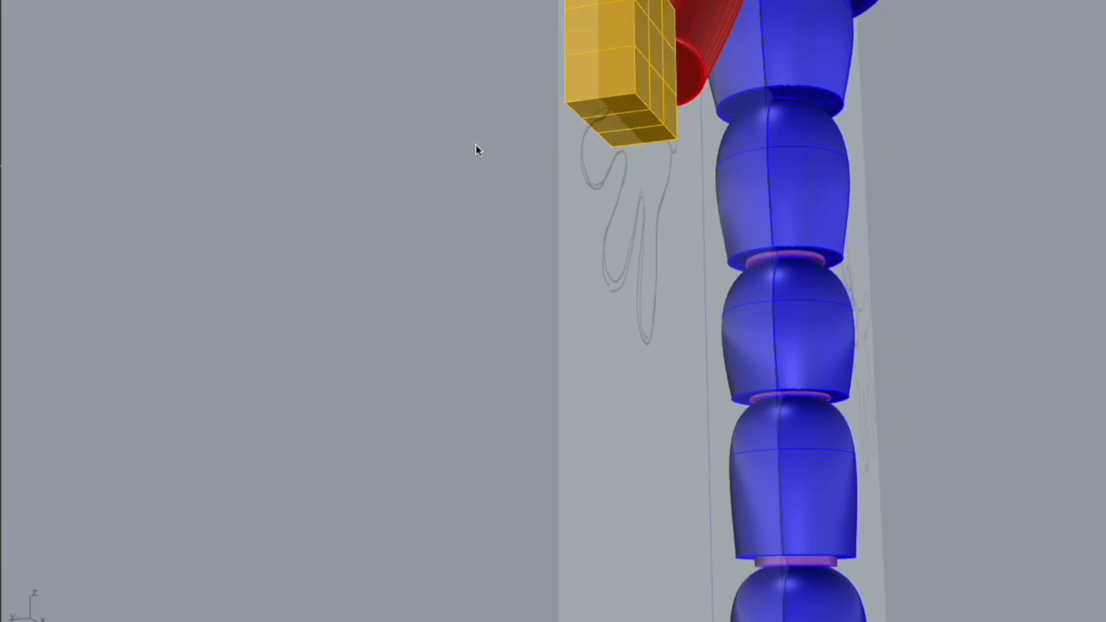
{"action": "right_click", "coordinate": [622, 99]}
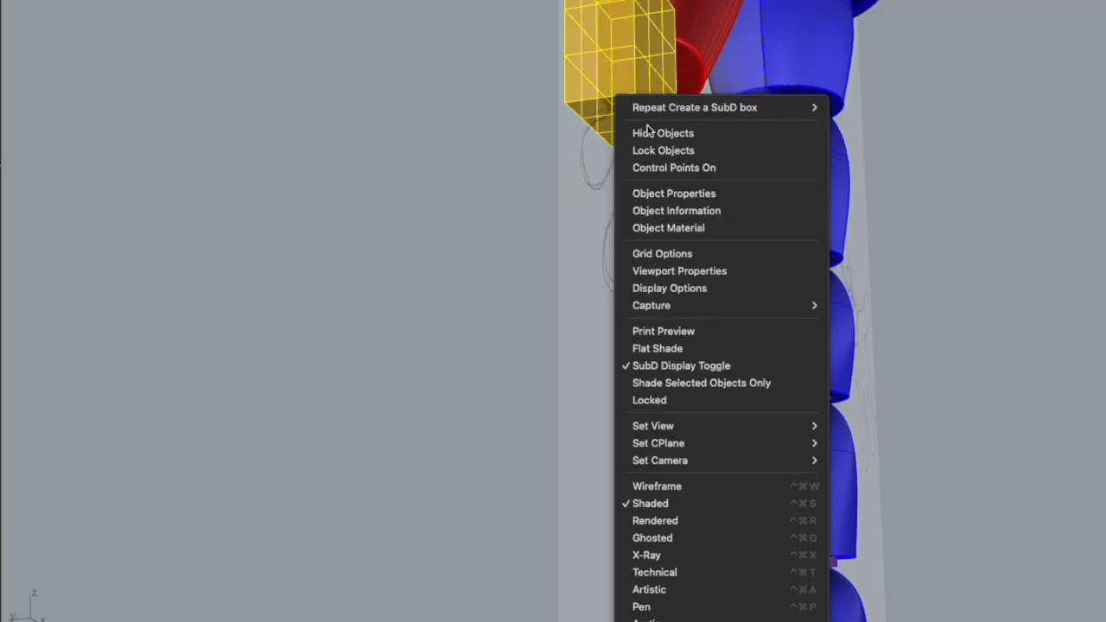
{"action": "left_click", "coordinate": [620, 110]}
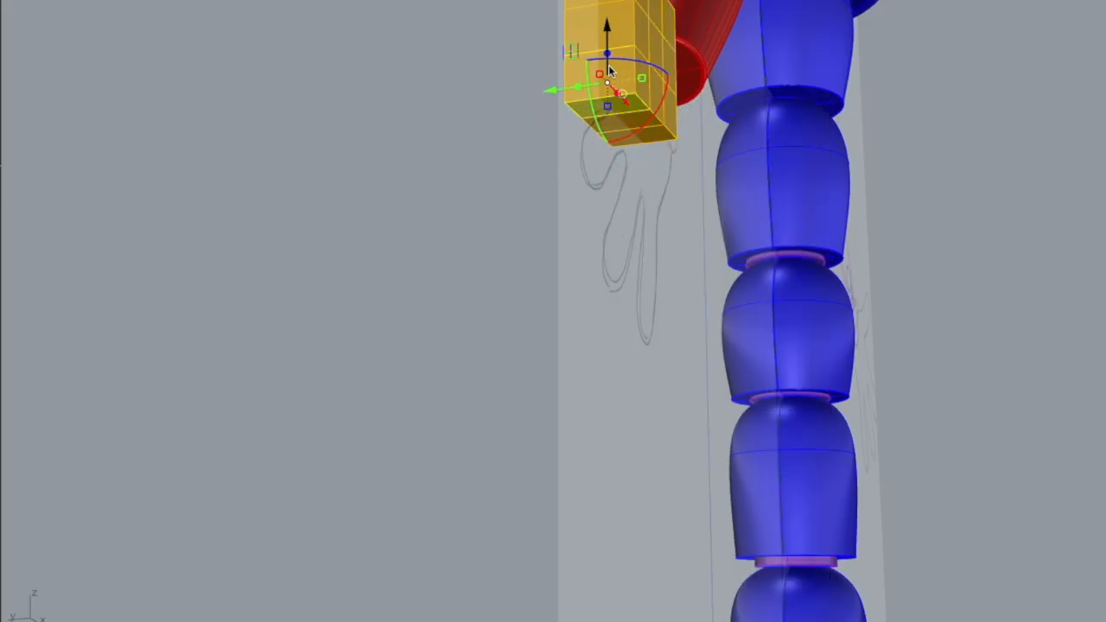
{"action": "left_click", "coordinate": [624, 97]}
- Examine the SubD box against the hand sketch and the arm's wrist end from several angles
{"action": "right_click_drag", "start_coordinate": [733, 163], "coordinate": [519, 293], "text": "shift"}
{"action": "left_click_drag", "start_coordinate": [347, 323], "coordinate": [290, 301]}
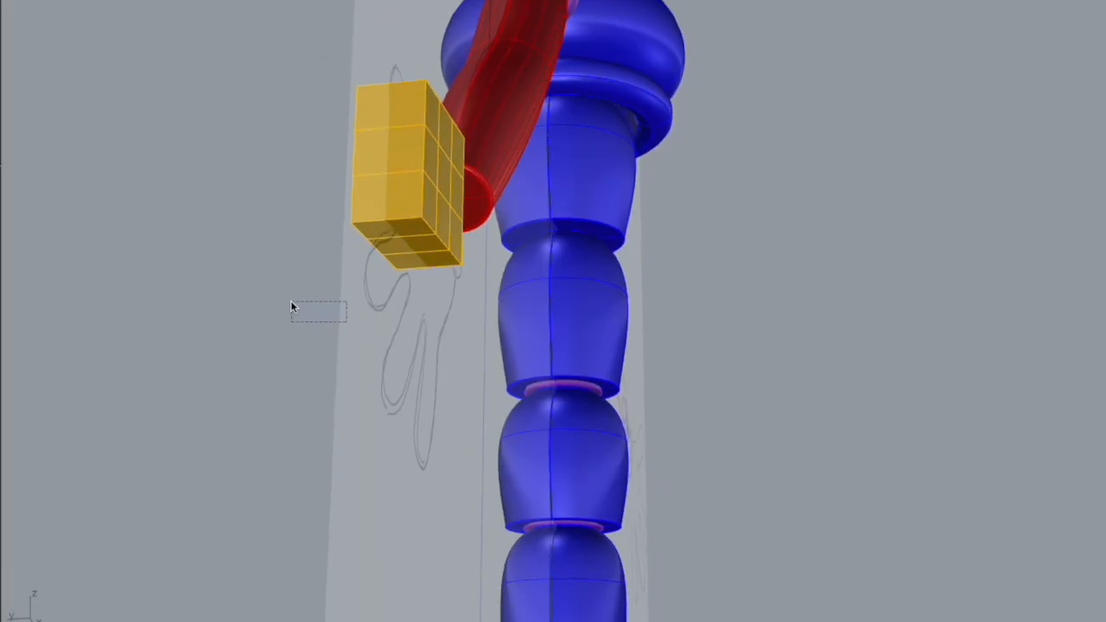
{"action": "left_click_drag", "start_coordinate": [315, 361], "coordinate": [301, 370]}
{"action": "right_click_drag", "start_coordinate": [285, 379], "coordinate": [370, 339], "text": "shift"}
{"action": "right_click_drag", "start_coordinate": [482, 306], "coordinate": [395, 233], "text": "shift"}
{"action": "scroll", "coordinate": [507, 303], "scroll_direction": "down", "scroll_amount": 12}
{"action": "scroll", "coordinate": [510, 304], "scroll_direction": "up", "scroll_amount": 8}
{"action": "right_click_drag", "start_coordinate": [510, 304], "coordinate": [666, 345]}
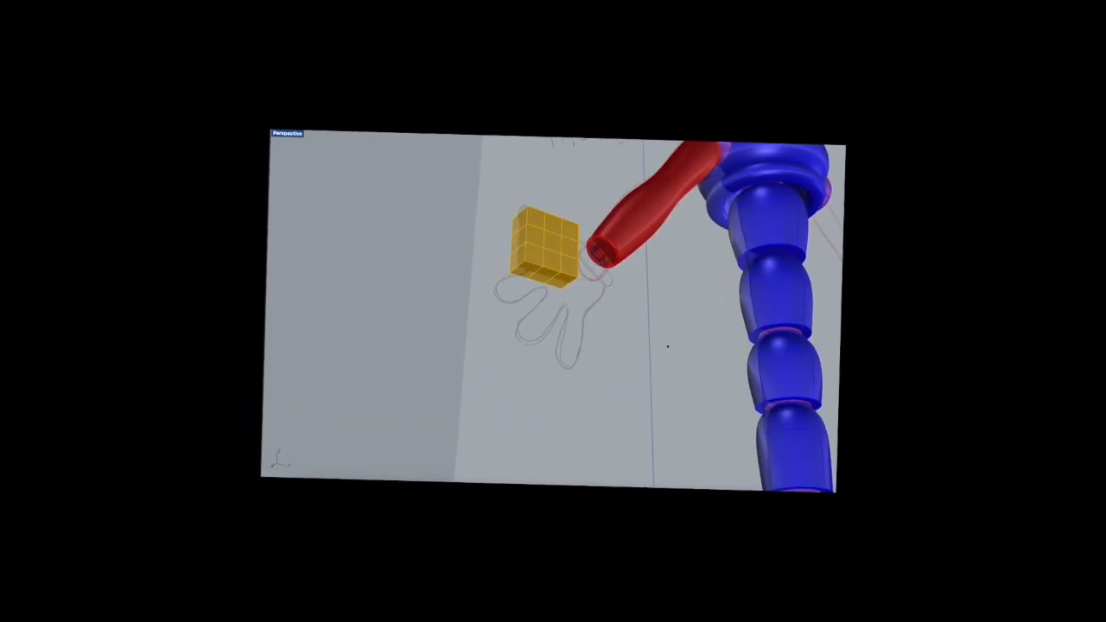
{"action": "left_click", "coordinate": [541, 254]}
{"action": "key", "text": "Escape"}
{"action": "scroll", "coordinate": [550, 290], "scroll_direction": "up", "scroll_amount": 3}
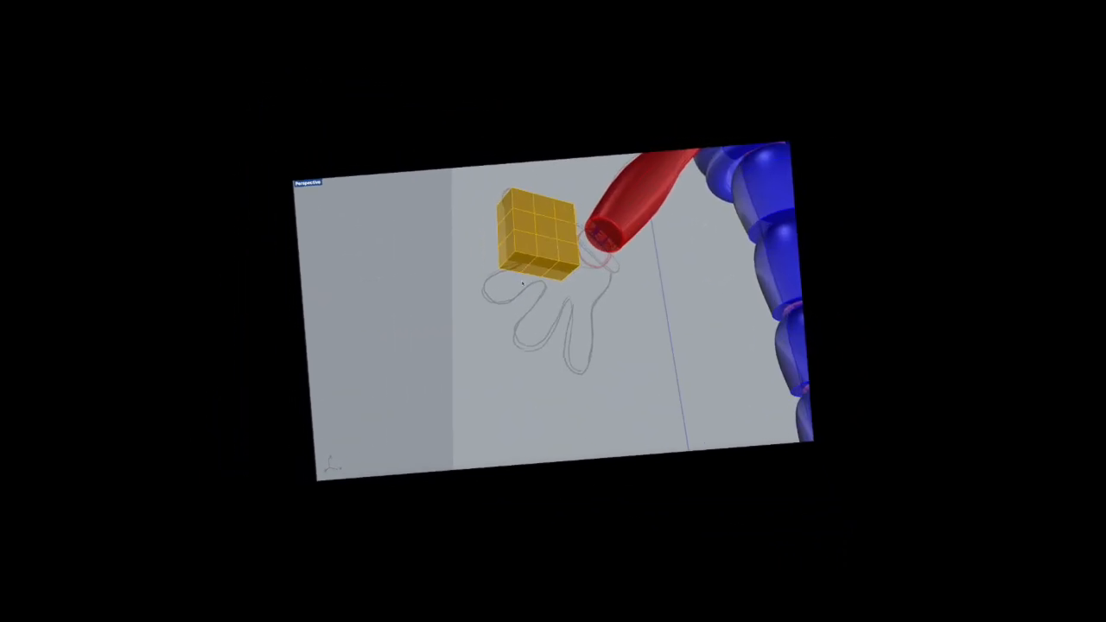
- Extrude the bottom corner face of the SubD palm box to start a finger along the hand sketch
{"action": "left_click", "coordinate": [529, 264]}
{"action": "mouse_move", "coordinate": [518, 275]}
{"action": "right_mouse_down"}
{"action": "mouse_move", "coordinate": [545, 289]}
{"action": "mouse_move", "coordinate": [536, 275]}
{"action": "mouse_move", "coordinate": [562, 251]}
{"action": "mouse_move", "coordinate": [553, 264]}
{"action": "mouse_move", "coordinate": [564, 307]}
{"action": "mouse_move", "coordinate": [514, 402]}
{"action": "right_mouse_up"}
{"action": "right_click", "coordinate": [415, 405]}
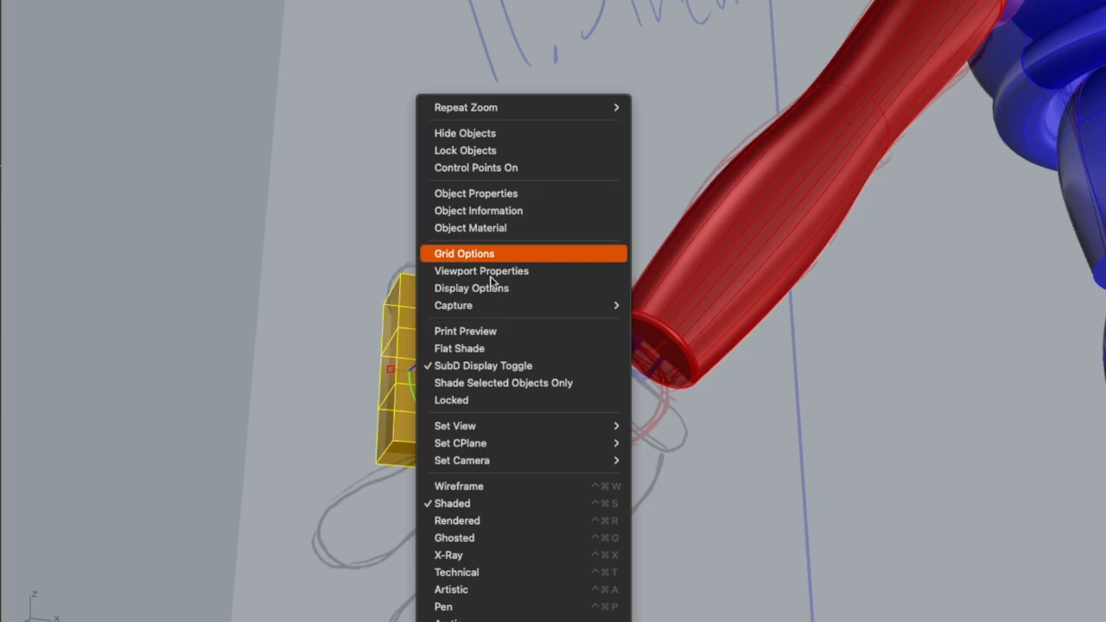
{"action": "key", "text": "Escape"}
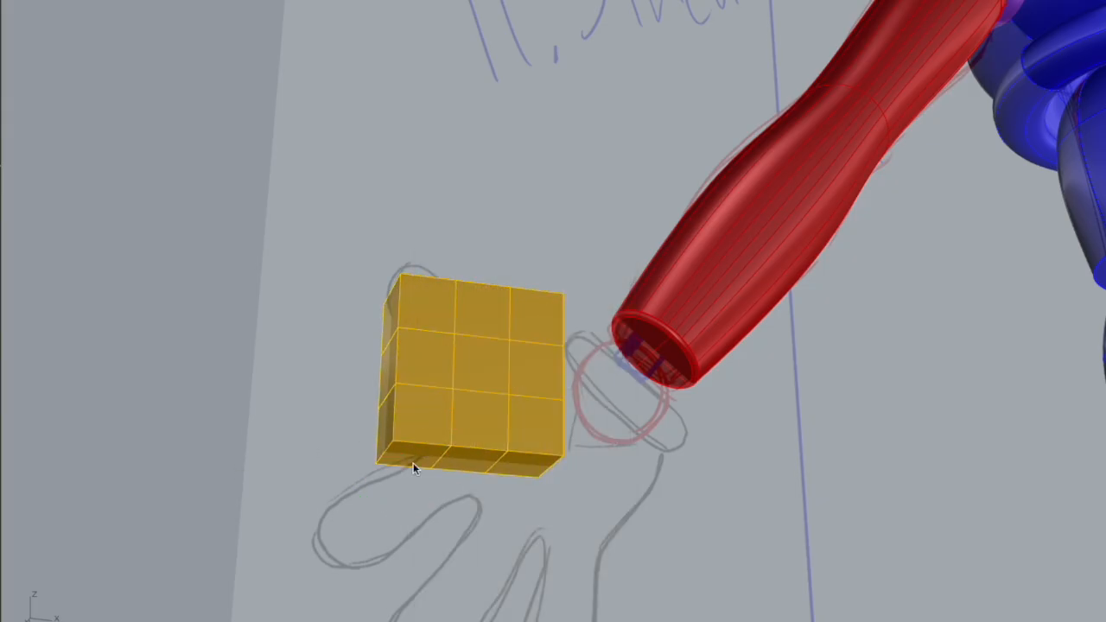
{"action": "left_click", "coordinate": [414, 463]}
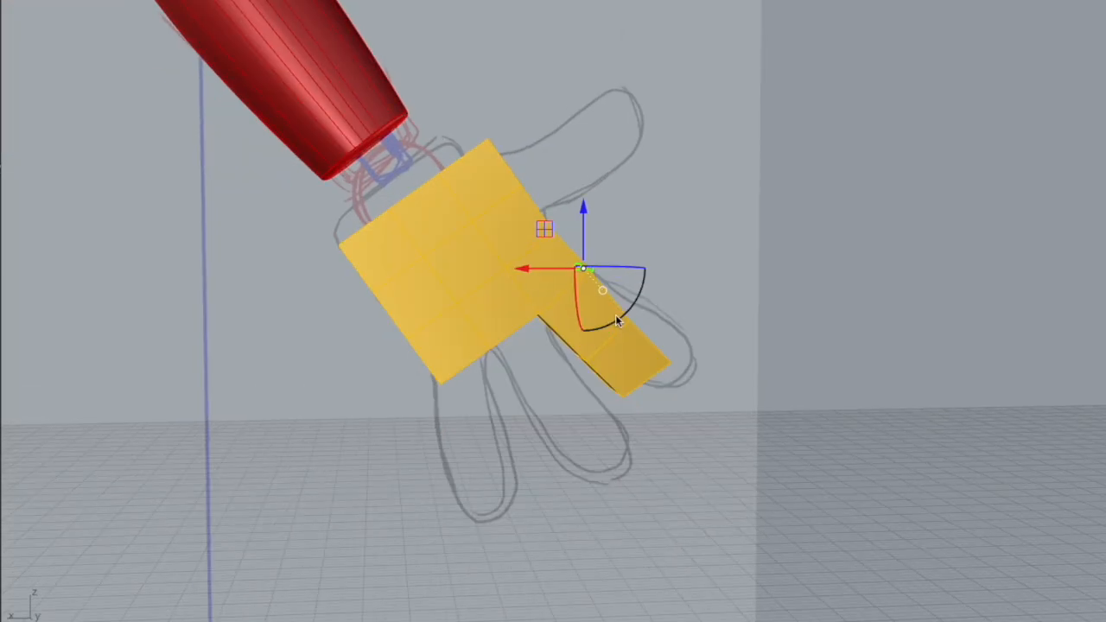
- Set the hand's display color to SeaGreen
{"action": "left_click", "coordinate": [380, 356]}
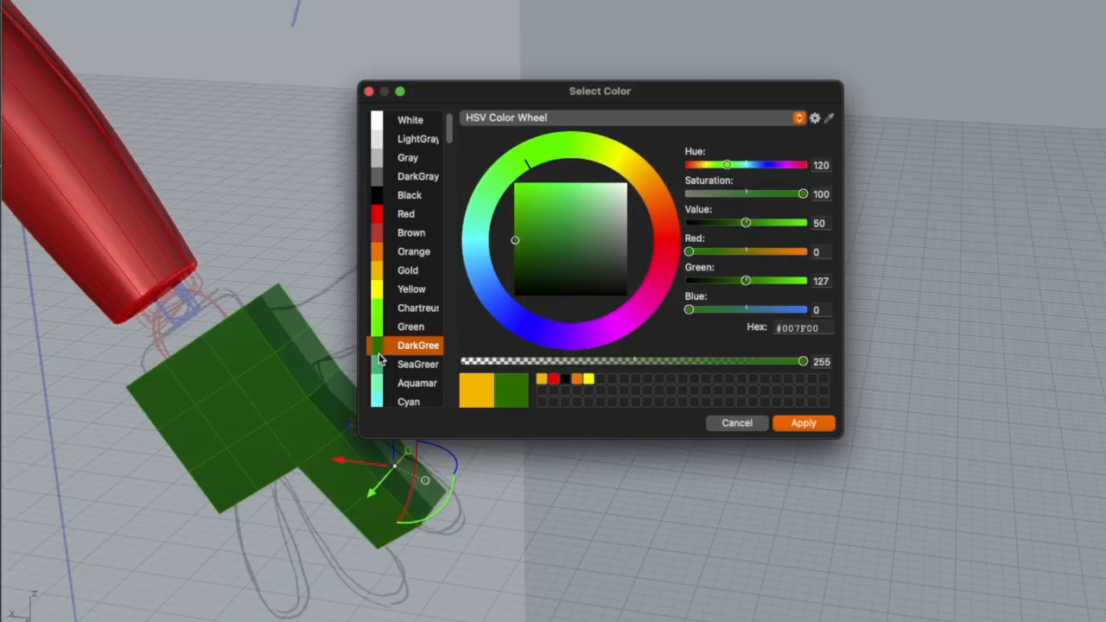
{"action": "left_click", "coordinate": [381, 364]}
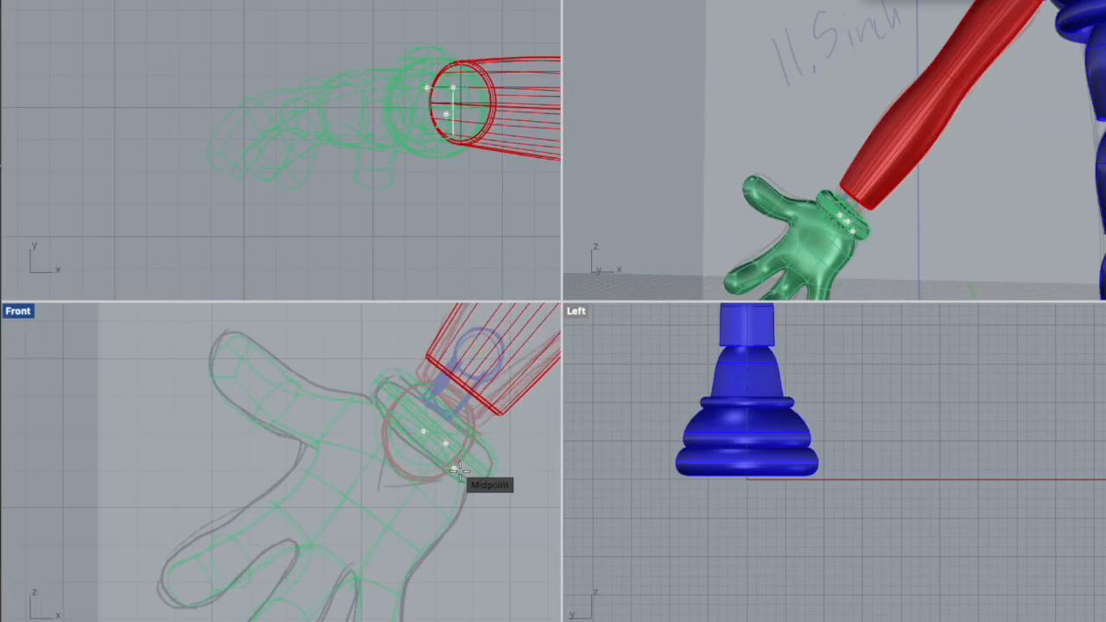
- Try a sphere at the wrist joint between the glove cuff and the forearm, and delete it
{"action": "left_click_drag", "start_coordinate": [492, 391], "coordinate": [514, 391]}
{"action": "left_click_drag", "start_coordinate": [408, 435], "coordinate": [461, 448]}
{"action": "scroll", "coordinate": [462, 403], "scroll_direction": "up", "scroll_amount": 4}
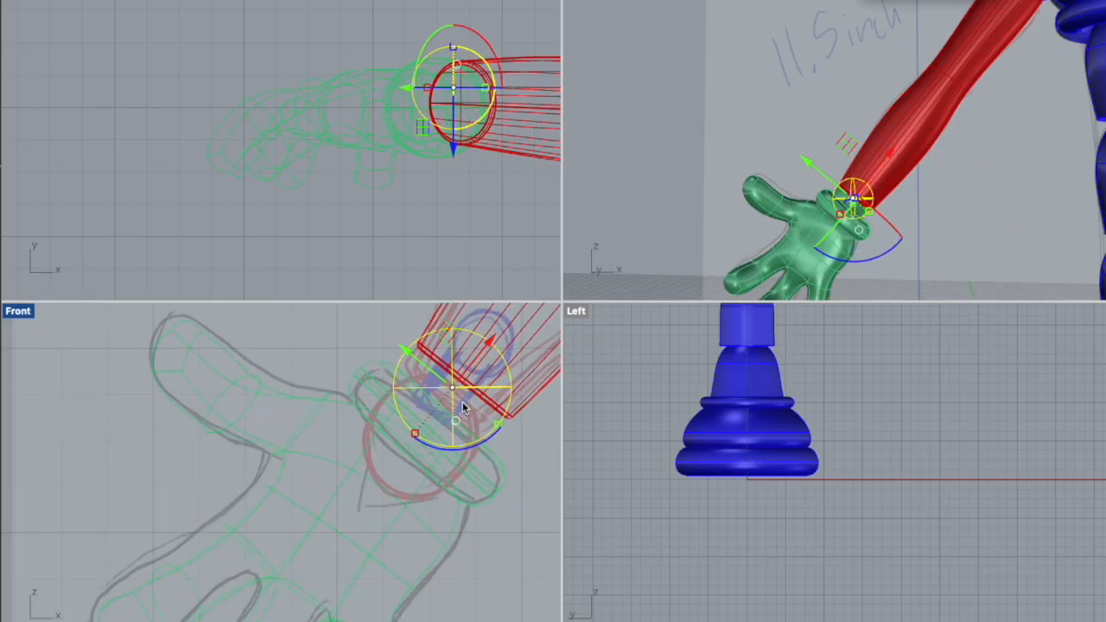
{"action": "key", "text": "Delete"}
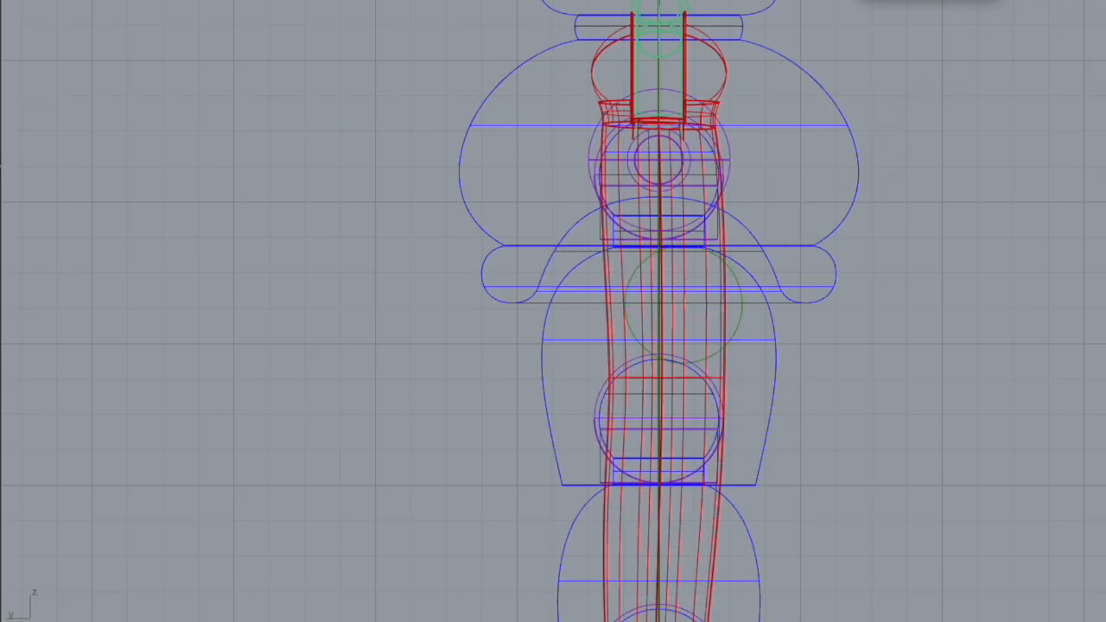
- Copy the circle in the side view vertically so the two equal circles touch, and isolate them
{"action": "scroll", "coordinate": [774, 236], "scroll_direction": "down", "scroll_amount": 3}
{"action": "scroll", "coordinate": [797, 292], "scroll_direction": "up", "scroll_amount": 7}
{"action": "left_click_drag", "start_coordinate": [701, 256], "coordinate": [676, 275]}
{"action": "scroll", "coordinate": [697, 276], "scroll_direction": "down", "scroll_amount": 8}
{"action": "scroll", "coordinate": [699, 278], "scroll_direction": "up", "scroll_amount": 6}
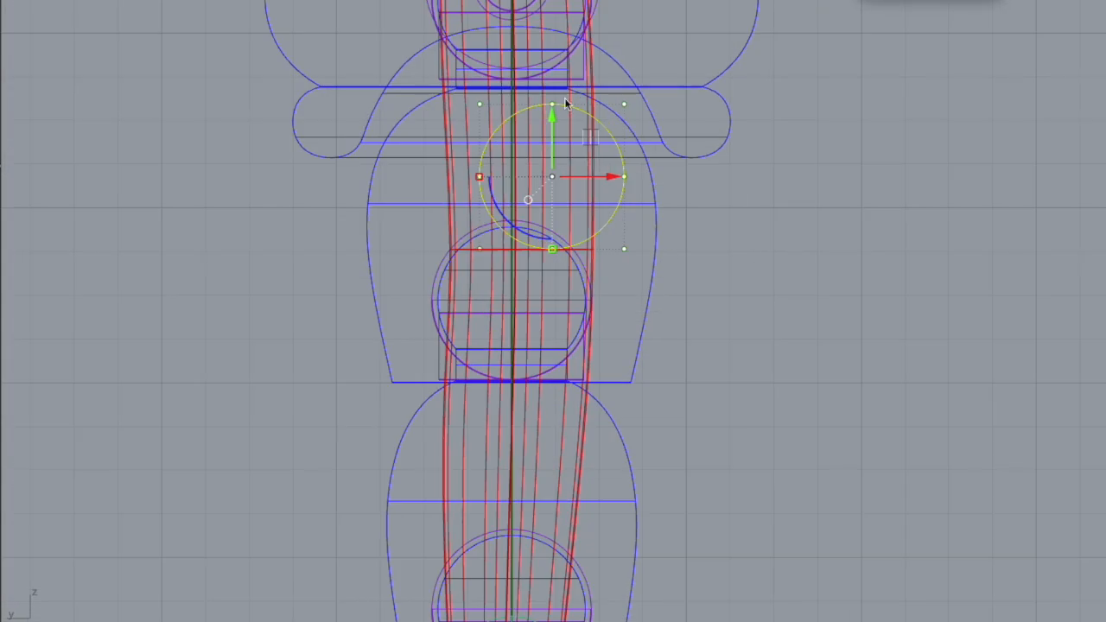
{"action": "left_click_drag", "start_coordinate": [541, 278], "coordinate": [542, 278]}
{"action": "scroll", "coordinate": [604, 239], "scroll_direction": "up", "scroll_amount": 2}
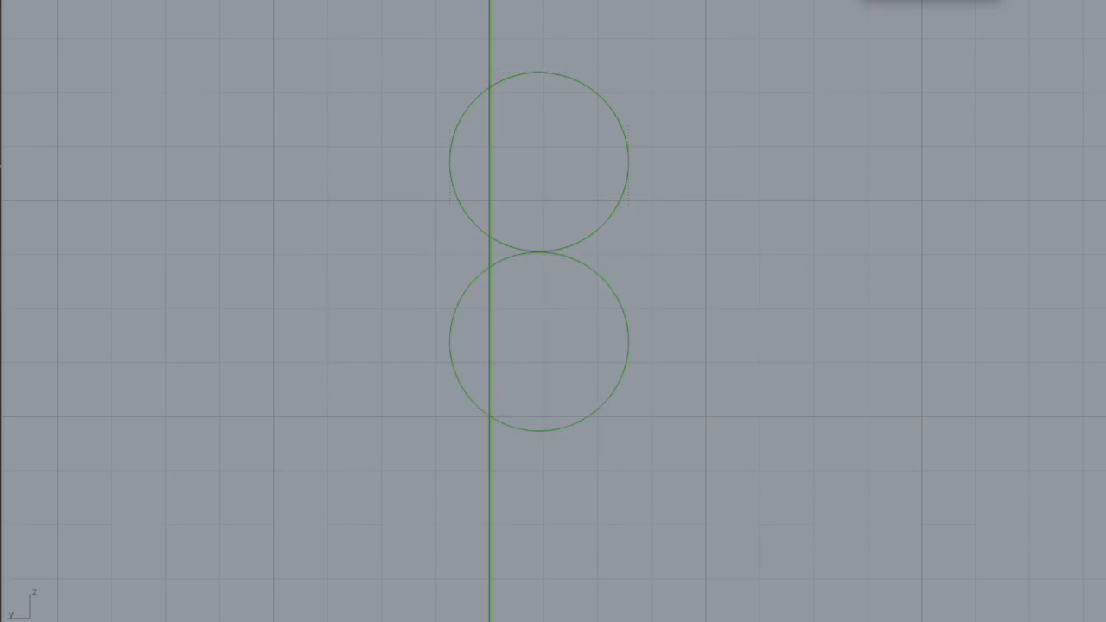
- Join the left quadrants of the two circles with a line and bend it into a shallow outward curve
{"action": "left_click", "coordinate": [449, 162]}
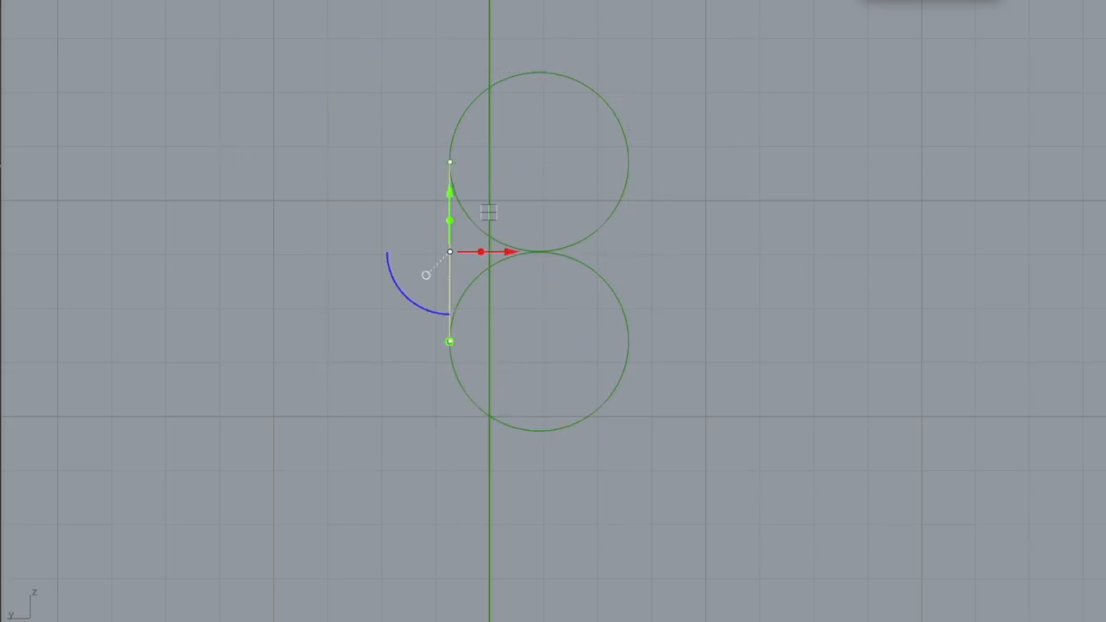
{"action": "left_click", "coordinate": [510, 257]}
{"action": "left_click", "coordinate": [563, 248]}
{"action": "left_click", "coordinate": [562, 256]}
{"action": "left_click", "coordinate": [480, 240]}
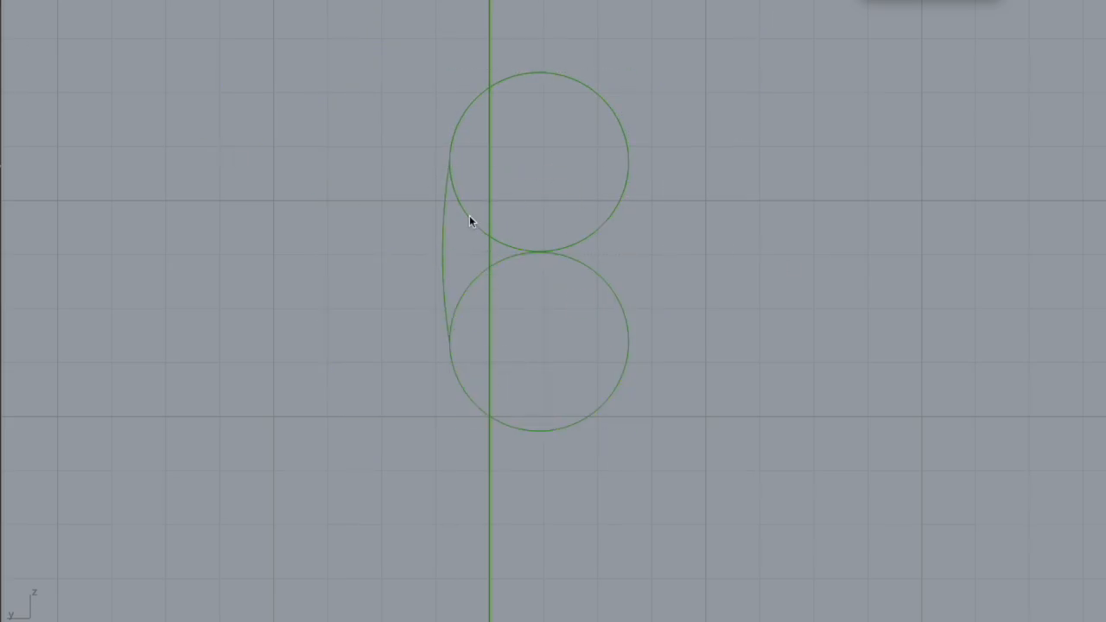
- Draw a short line bridging the two circles just beside their contact point
{"action": "key", "text": "Return"}
{"action": "scroll", "coordinate": [545, 246], "scroll_direction": "up", "scroll_amount": 20}
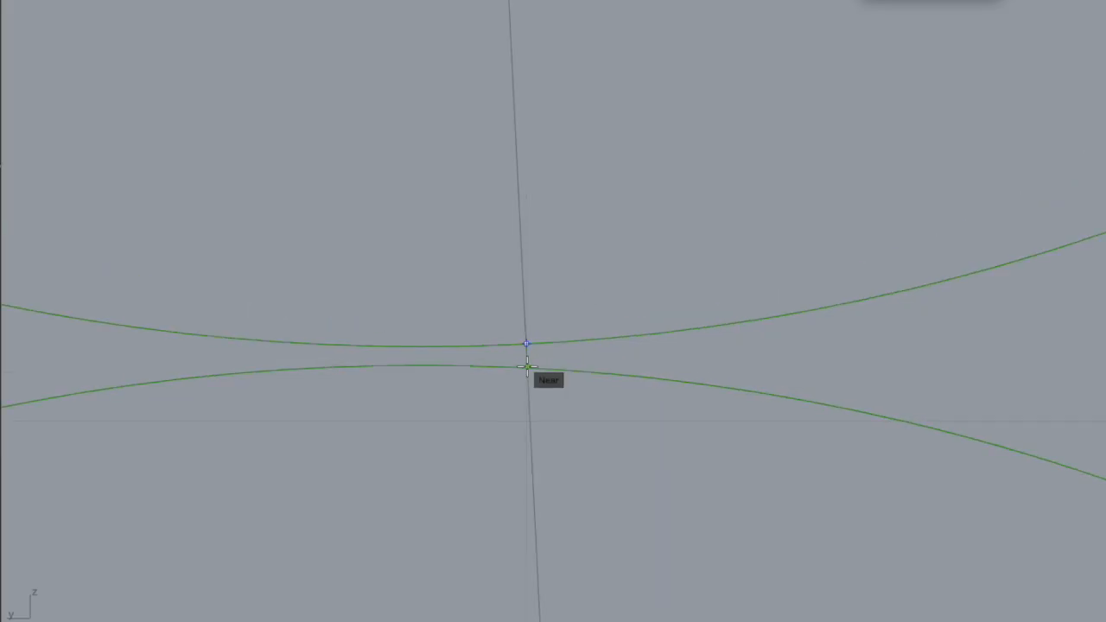
{"action": "left_click", "coordinate": [526, 367]}
{"action": "scroll", "coordinate": [517, 364], "scroll_direction": "down", "scroll_amount": 16}
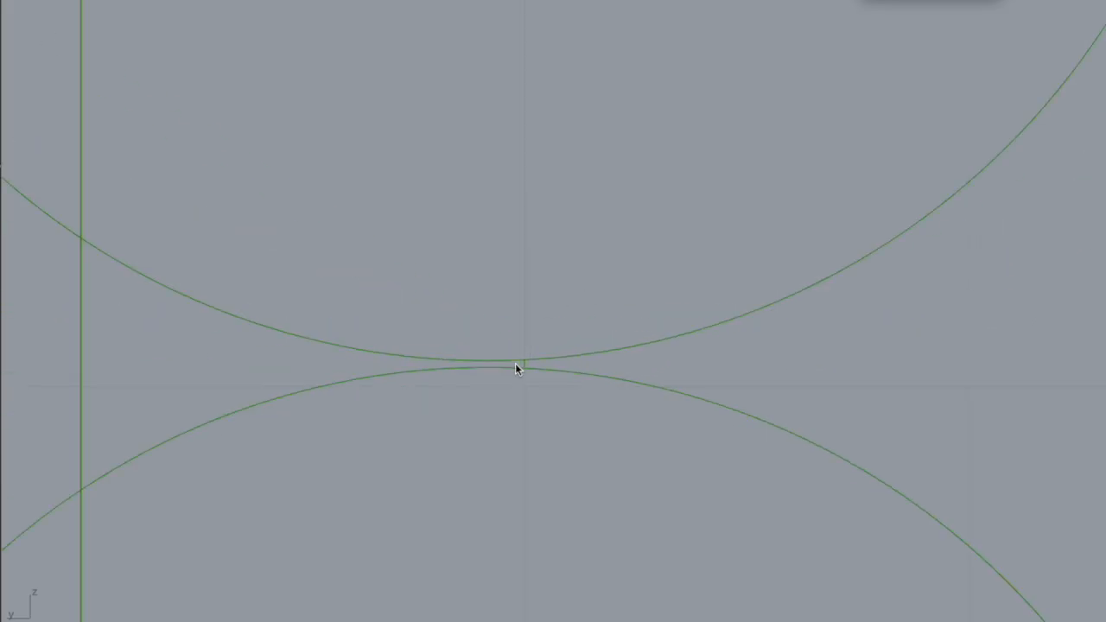
{"action": "scroll", "coordinate": [108, 154], "scroll_direction": "down", "scroll_amount": 12}
- Add a small circle at the centre of the upper circle and adjust its size
{"action": "left_click", "coordinate": [137, 173]}
{"action": "left_click", "coordinate": [174, 227], "text": "shift"}
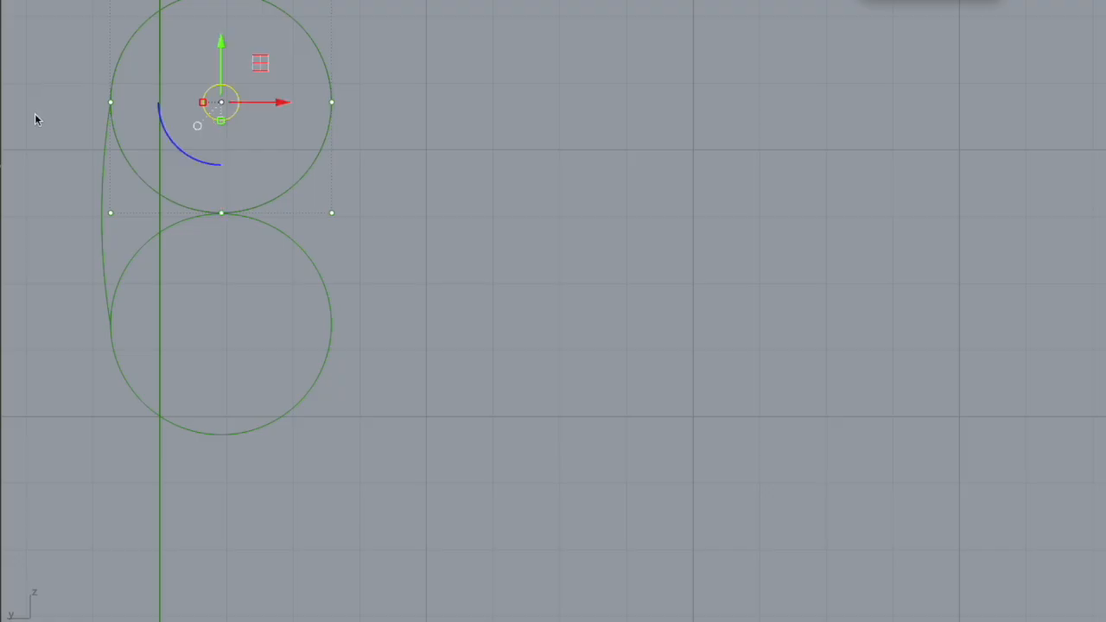
{"action": "left_click_drag", "start_coordinate": [221, 121], "coordinate": [222, 140]}
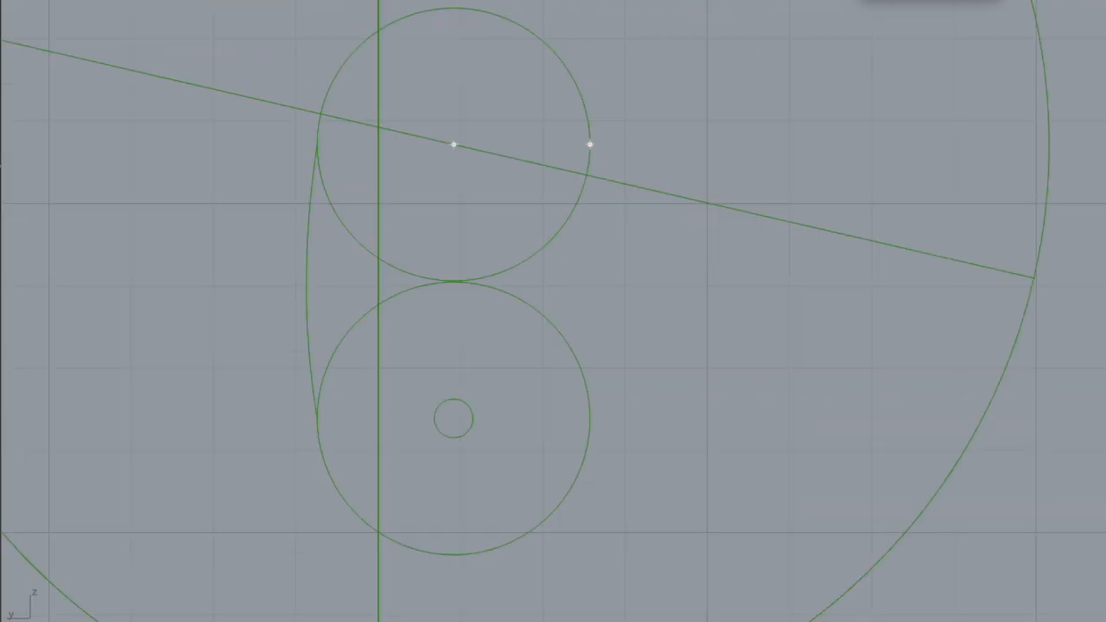
- Trim the circles' inner arcs between the side curve and the short line, leaving a single B-shaped outline
{"action": "scroll", "coordinate": [512, 308], "scroll_direction": "up", "scroll_amount": 5}
{"action": "left_click", "coordinate": [36, 238]}
{"action": "scroll", "coordinate": [256, 238], "scroll_direction": "up", "scroll_amount": 6}
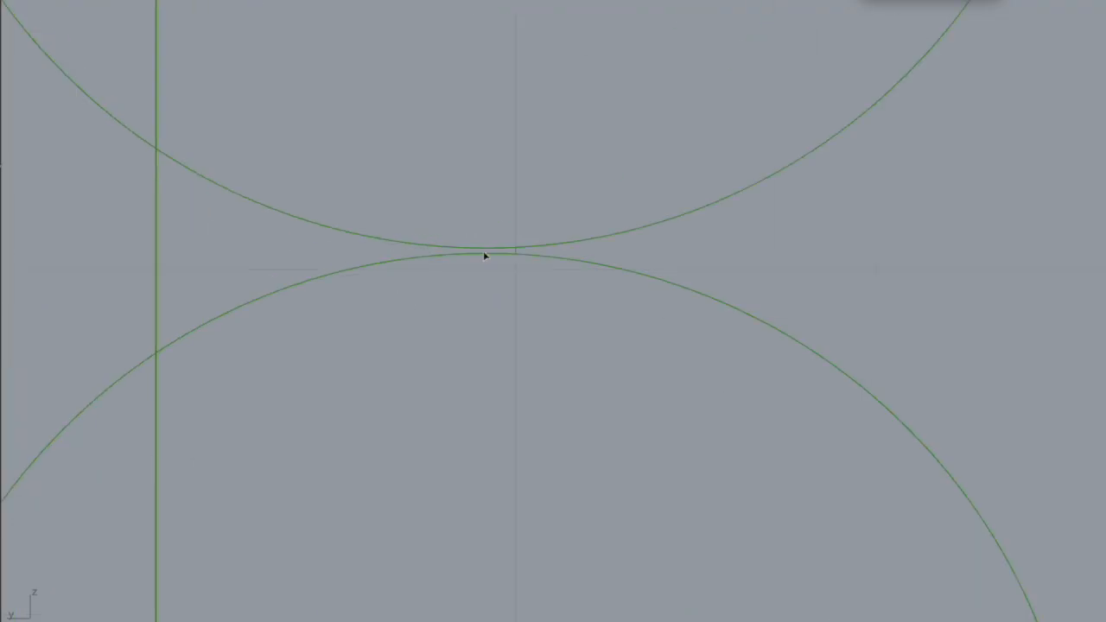
{"action": "left_click", "coordinate": [513, 250]}
{"action": "scroll", "coordinate": [116, 236], "scroll_direction": "down", "scroll_amount": 12}
{"action": "key", "text": "Return"}
{"action": "left_click", "coordinate": [125, 215]}
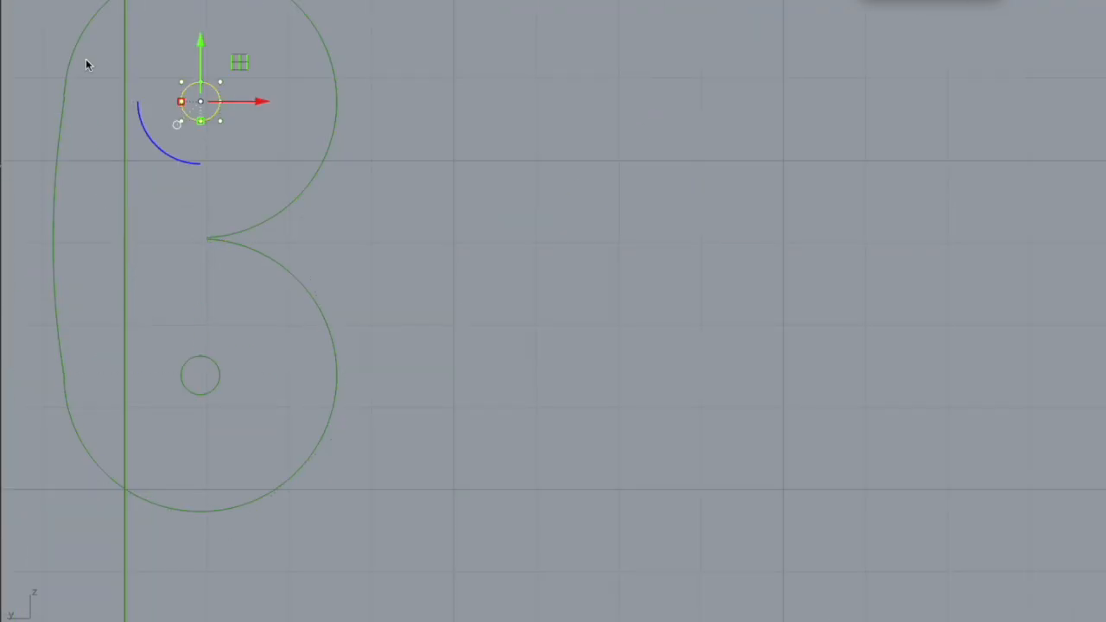
- Move the B-shaped outline from the body axis to the middle of the arm in the front view
{"action": "scroll", "coordinate": [530, 345], "scroll_direction": "up", "scroll_amount": 8}
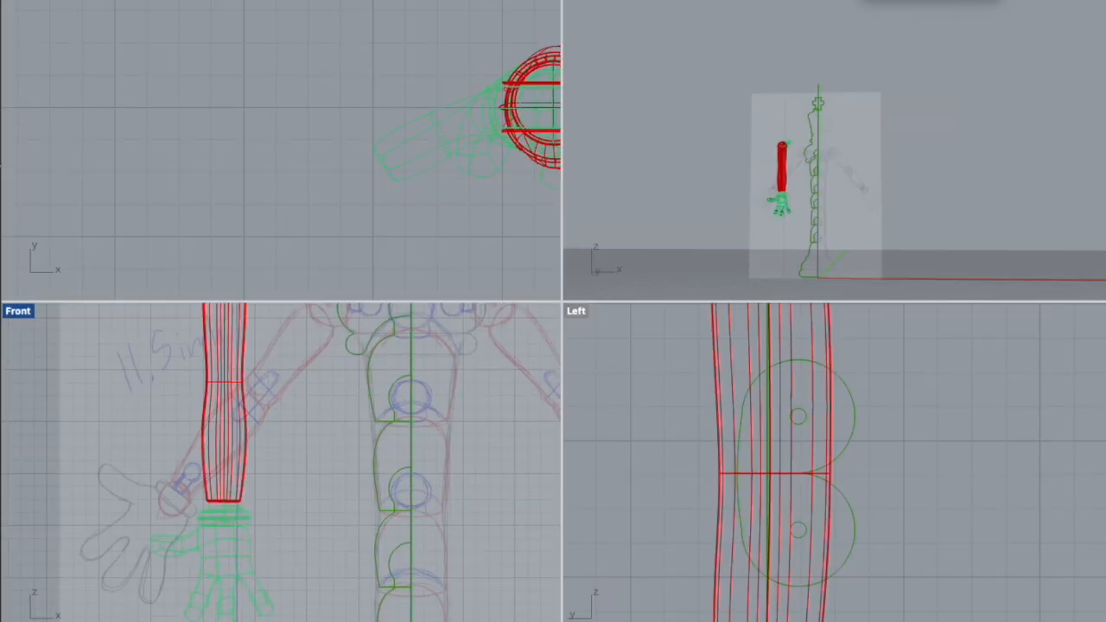
{"action": "scroll", "coordinate": [894, 512], "scroll_direction": "up", "scroll_amount": 4}
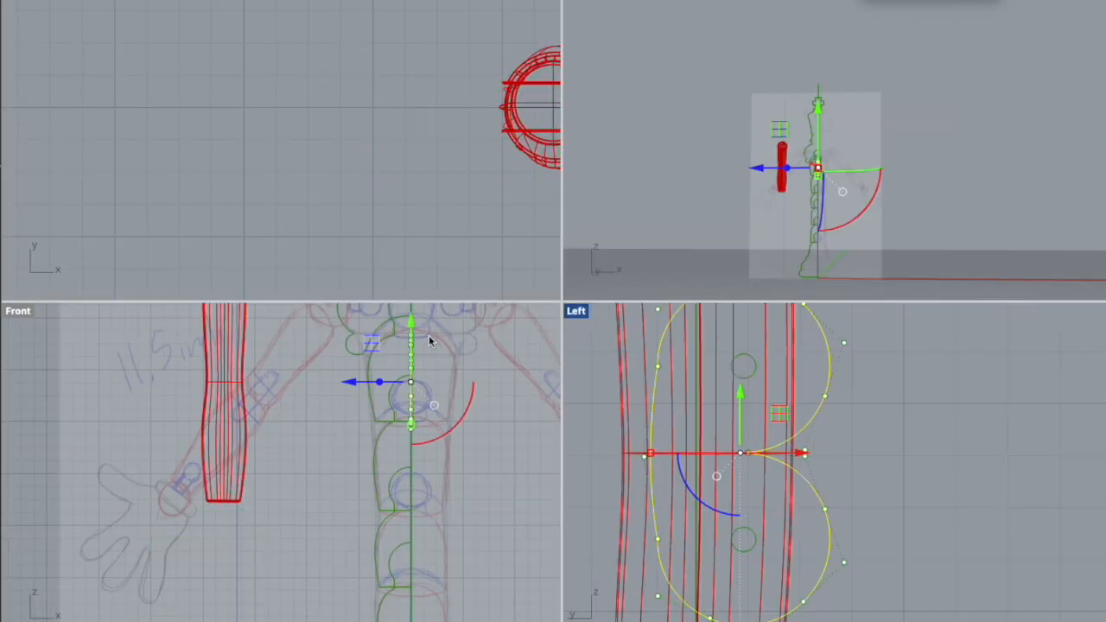
{"action": "left_click_drag", "start_coordinate": [366, 382], "coordinate": [177, 380]}
{"action": "scroll", "coordinate": [178, 368], "scroll_direction": "up", "scroll_amount": 10}
{"action": "scroll", "coordinate": [201, 392], "scroll_direction": "down", "scroll_amount": 4}
{"action": "left_click_drag", "start_coordinate": [222, 413], "coordinate": [216, 414]}
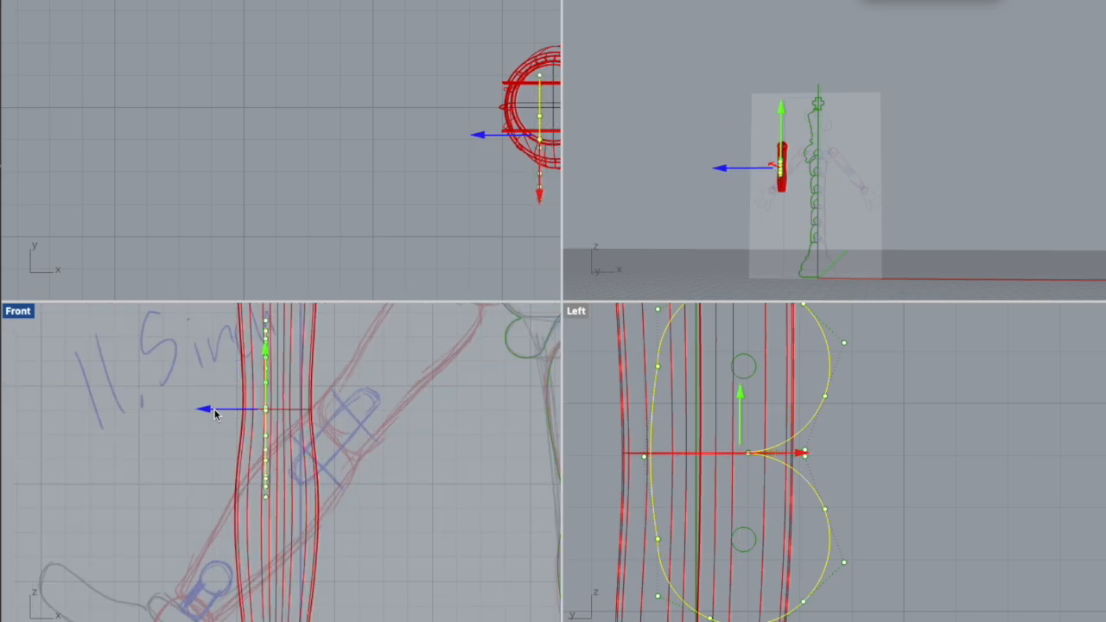
- Place a copy of the B-shaped outline beside the arm and extrude the outline that sits inside the arm
{"action": "right_click_drag", "start_coordinate": [543, 452], "coordinate": [511, 446]}
{"action": "left_click_drag", "start_coordinate": [295, 402], "coordinate": [461, 411]}
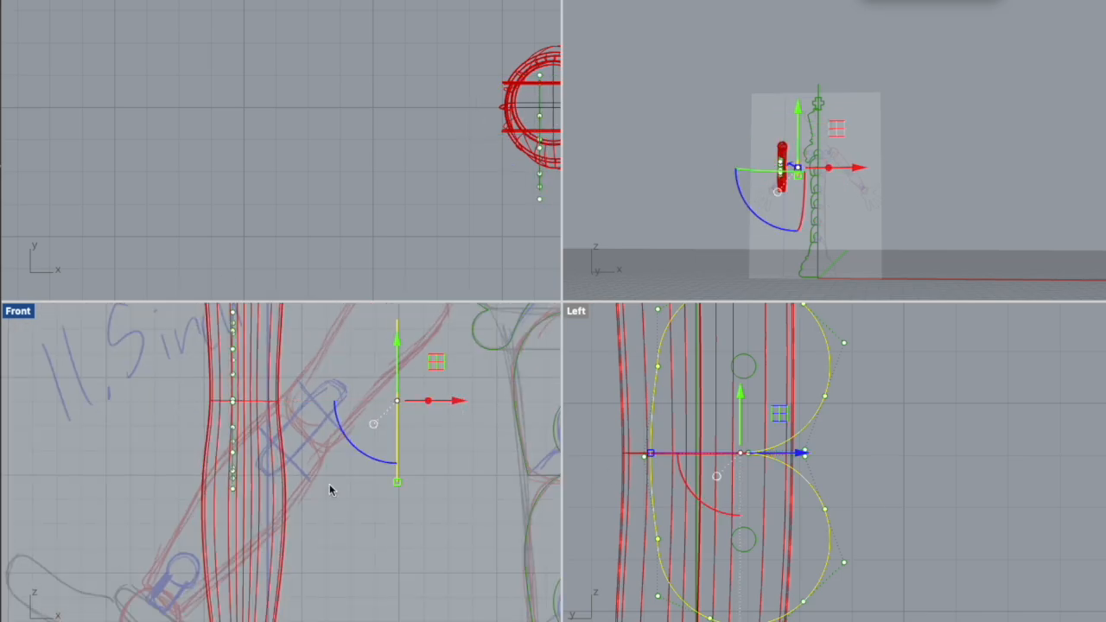
{"action": "left_click", "coordinate": [234, 474]}
{"action": "type", "text": "extr"}
{"action": "key", "text": "Return"}
{"action": "scroll", "coordinate": [256, 437], "scroll_direction": "up", "scroll_amount": 4}
{"action": "scroll", "coordinate": [257, 435], "scroll_direction": "down", "scroll_amount": 4}
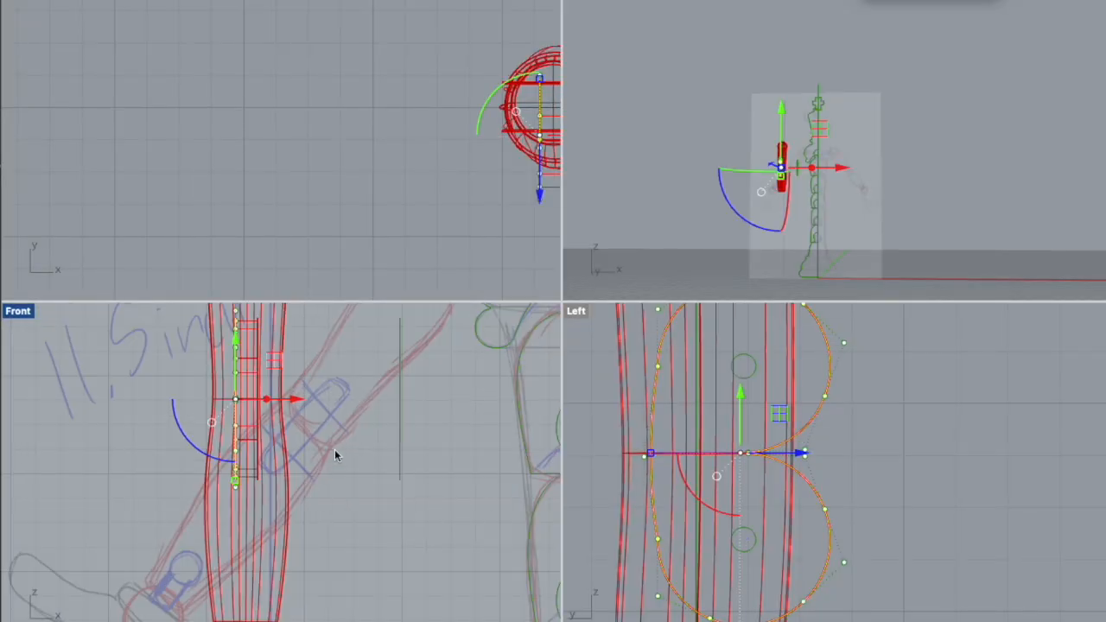
{"action": "left_click", "coordinate": [401, 428]}
{"action": "right_click_drag", "start_coordinate": [479, 426], "coordinate": [340, 488]}
{"action": "left_click", "coordinate": [146, 445]}
{"action": "left_click", "coordinate": [119, 432]}
{"action": "key", "text": "Return"}
- Reshape the copied outline with its control points so its notched side becomes a straight vertical edge extending past the arm
{"action": "left_click", "coordinate": [261, 467]}
{"action": "key", "text": "F10"}
{"action": "scroll", "coordinate": [796, 346], "scroll_direction": "up", "scroll_amount": 9}
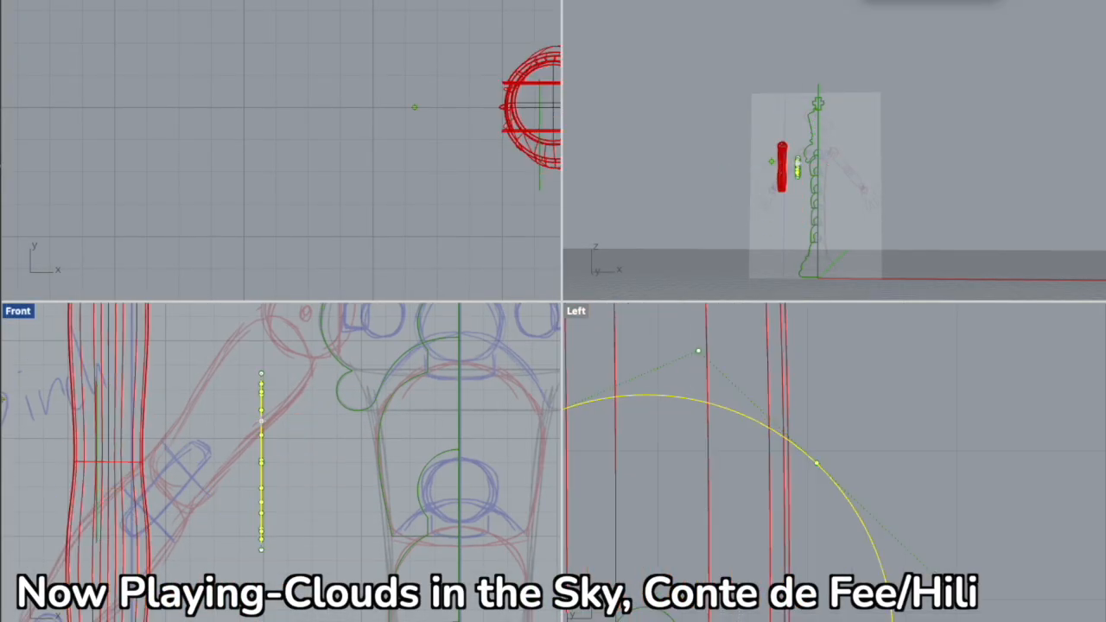
{"action": "scroll", "coordinate": [670, 527], "scroll_direction": "up", "scroll_amount": 6}
{"action": "scroll", "coordinate": [778, 510], "scroll_direction": "down", "scroll_amount": 4}
{"action": "left_click", "coordinate": [847, 494]}
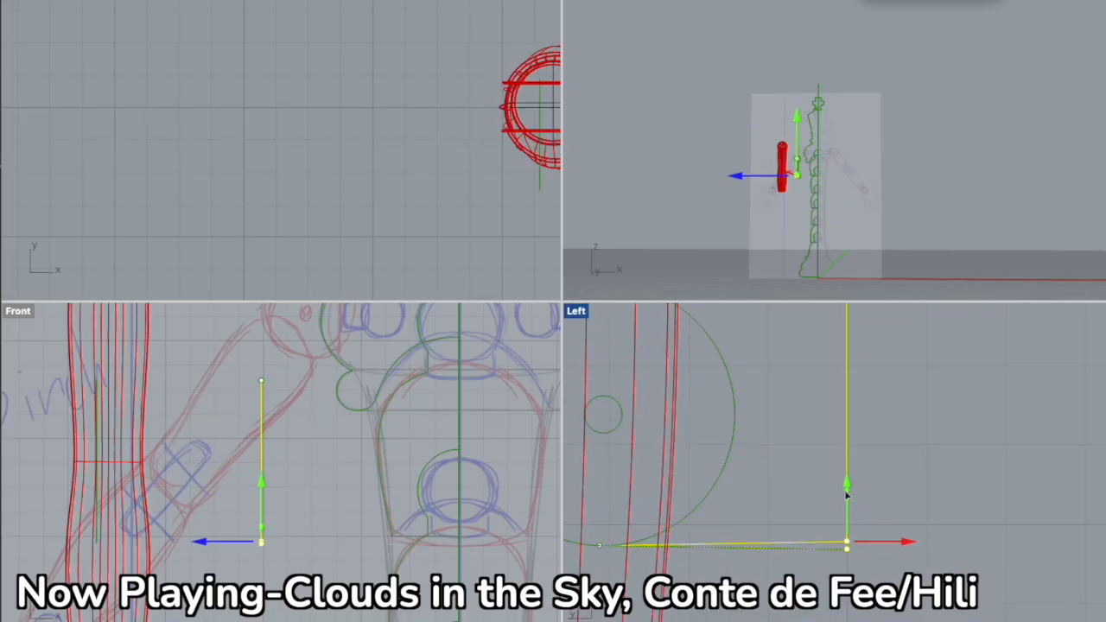
{"action": "scroll", "coordinate": [809, 427], "scroll_direction": "up", "scroll_amount": 2}
{"action": "left_click", "coordinate": [809, 427]}
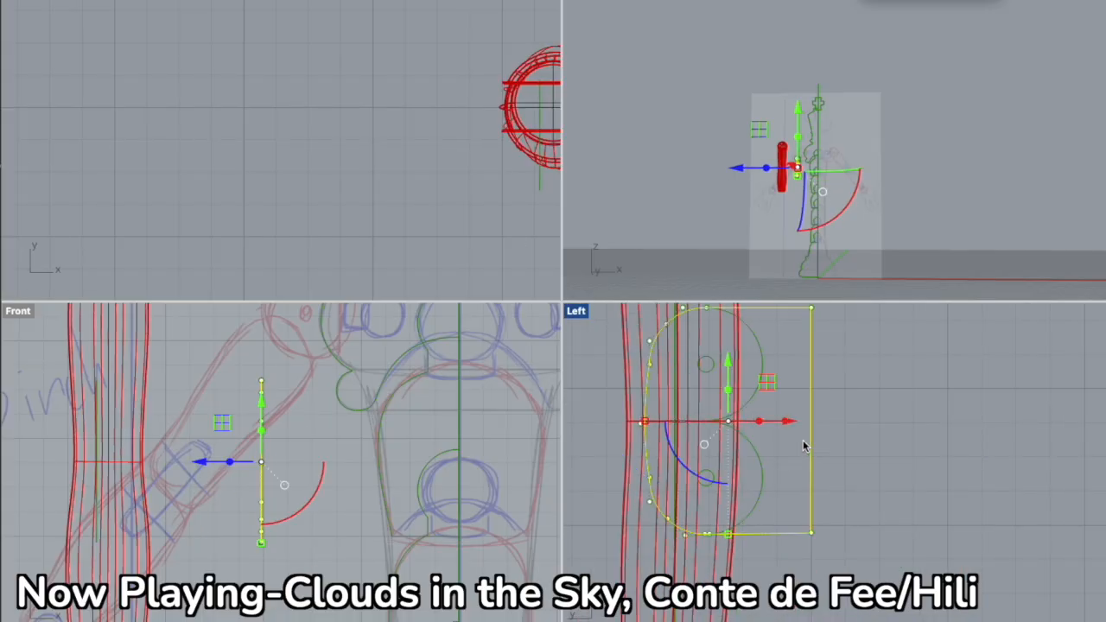
- Fine-tune the control points along the copied outline's bottom edge so it runs nearly flat beneath the link's lower curve
{"action": "left_click", "coordinate": [640, 184]}
{"action": "scroll", "coordinate": [705, 440], "scroll_direction": "up", "scroll_amount": 8}
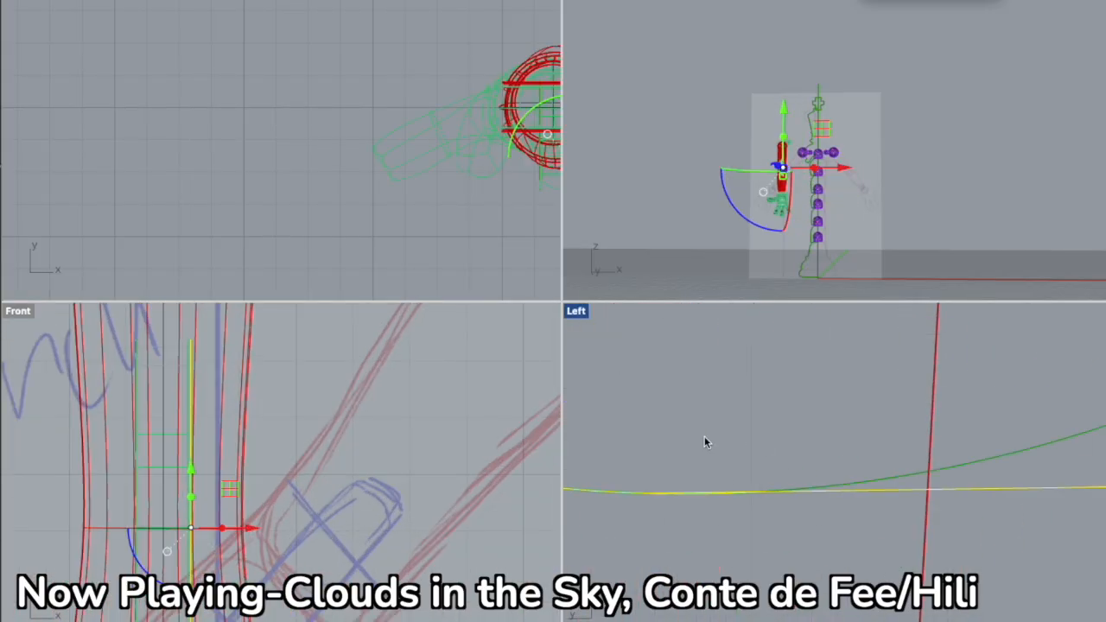
{"action": "scroll", "coordinate": [704, 441], "scroll_direction": "down", "scroll_amount": 6}
{"action": "scroll", "coordinate": [735, 500], "scroll_direction": "up", "scroll_amount": 10}
{"action": "scroll", "coordinate": [407, 380], "scroll_direction": "up", "scroll_amount": 4}
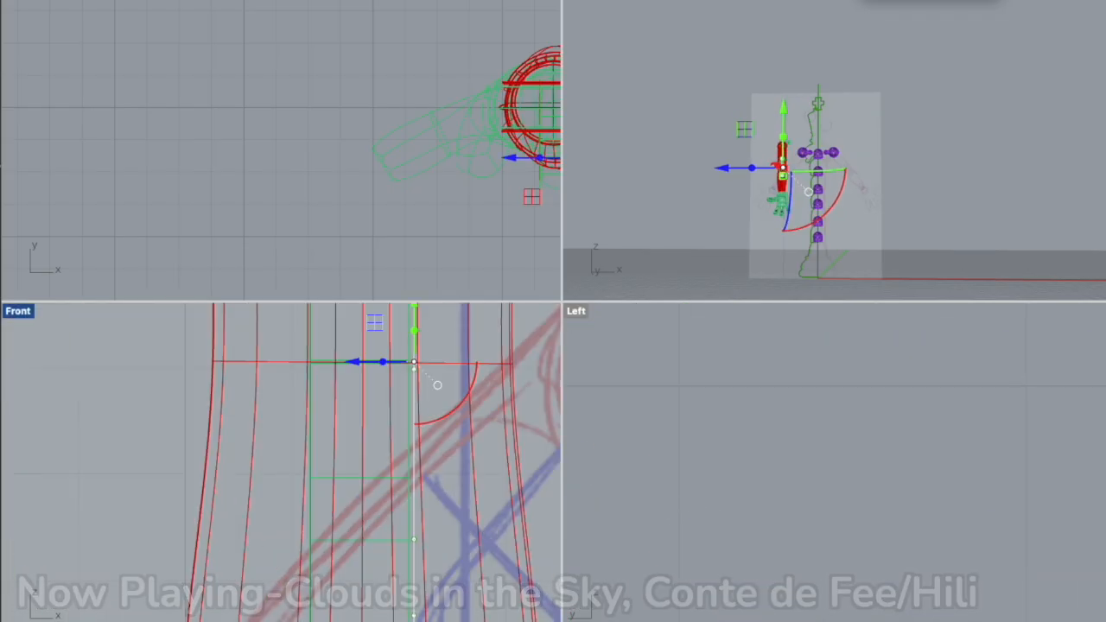
{"action": "scroll", "coordinate": [468, 511], "scroll_direction": "down", "scroll_amount": 10}
{"action": "scroll", "coordinate": [981, 483], "scroll_direction": "down", "scroll_amount": 10}
{"action": "scroll", "coordinate": [873, 482], "scroll_direction": "up", "scroll_amount": 2}
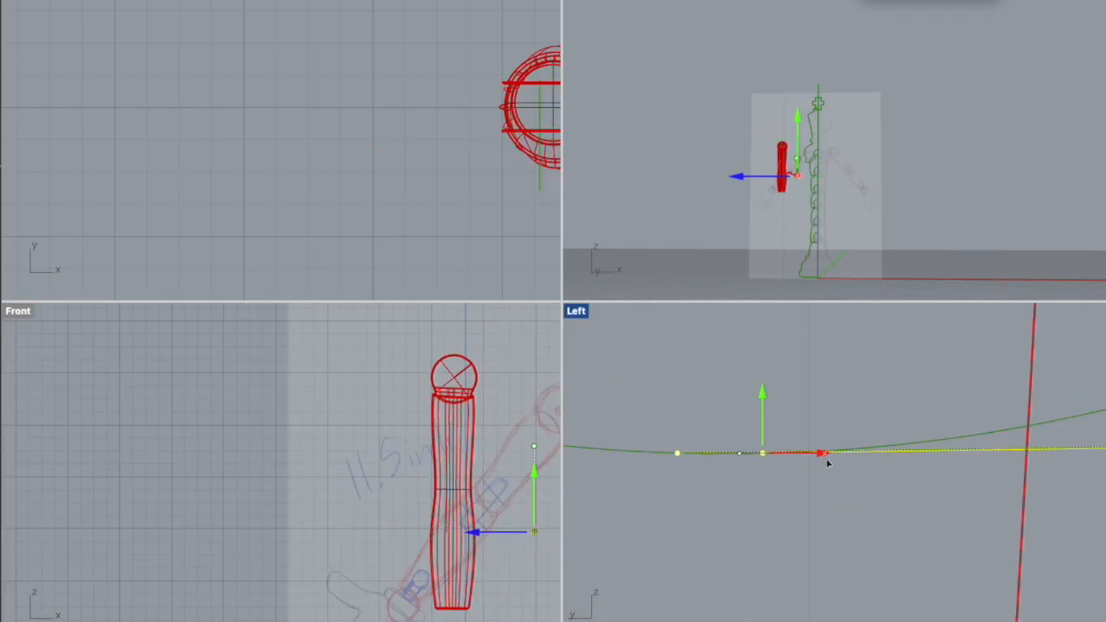
{"action": "scroll", "coordinate": [682, 423], "scroll_direction": "down", "scroll_amount": 10}
{"action": "left_click", "coordinate": [654, 380]}
{"action": "scroll", "coordinate": [801, 397], "scroll_direction": "up", "scroll_amount": 4}
{"action": "left_click", "coordinate": [909, 535]}
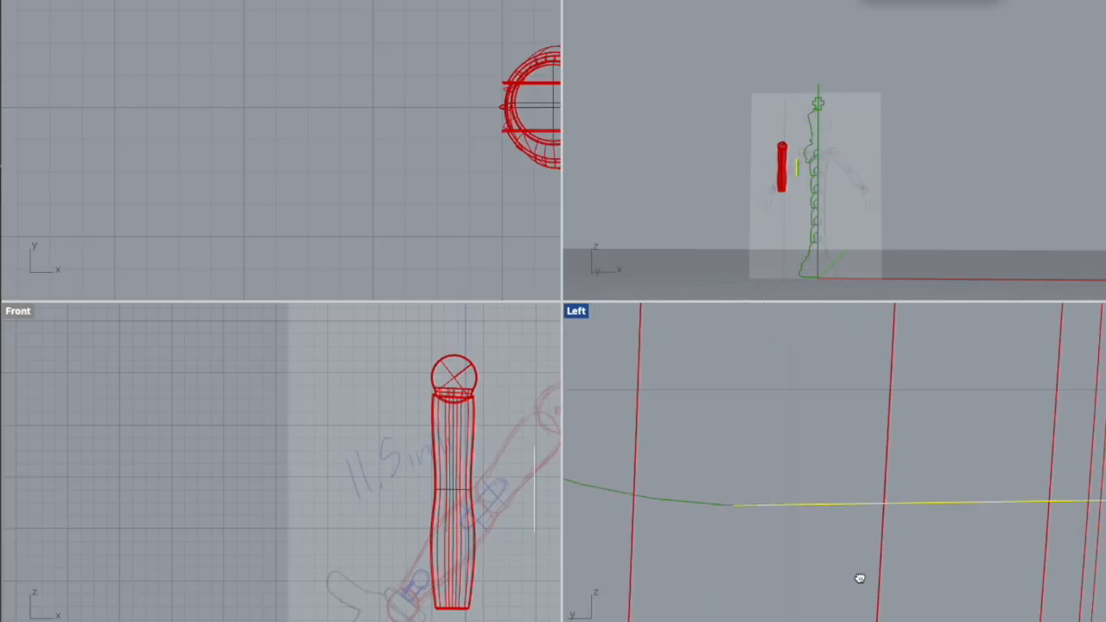
- Move the reshaped slot outline back onto the arm, lined up with the extruded B-shaped link
{"action": "scroll", "coordinate": [972, 543], "scroll_direction": "down", "scroll_amount": 5}
{"action": "left_click_drag", "start_coordinate": [475, 489], "coordinate": [399, 489]}
{"action": "scroll", "coordinate": [492, 486], "scroll_direction": "up", "scroll_amount": 8}
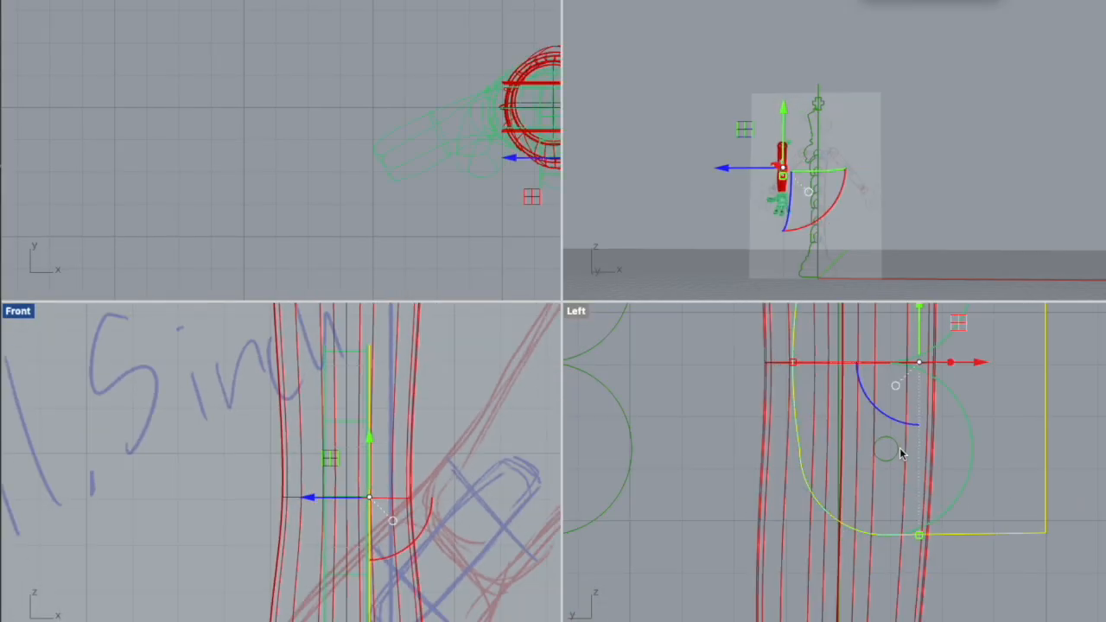
{"action": "scroll", "coordinate": [899, 528], "scroll_direction": "down", "scroll_amount": 3}
{"action": "scroll", "coordinate": [383, 484], "scroll_direction": "up", "scroll_amount": 7}
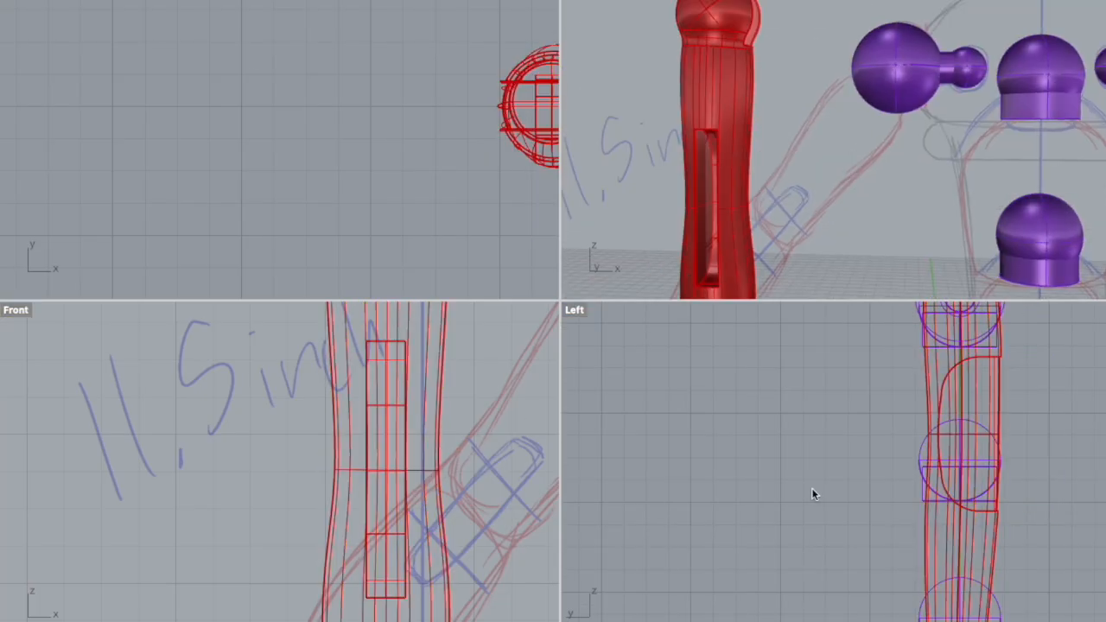
- Try to centre the hand and its wrist joint parts on the arm by nudging them in the side view
{"action": "scroll", "coordinate": [812, 487], "scroll_direction": "up", "scroll_amount": 5}
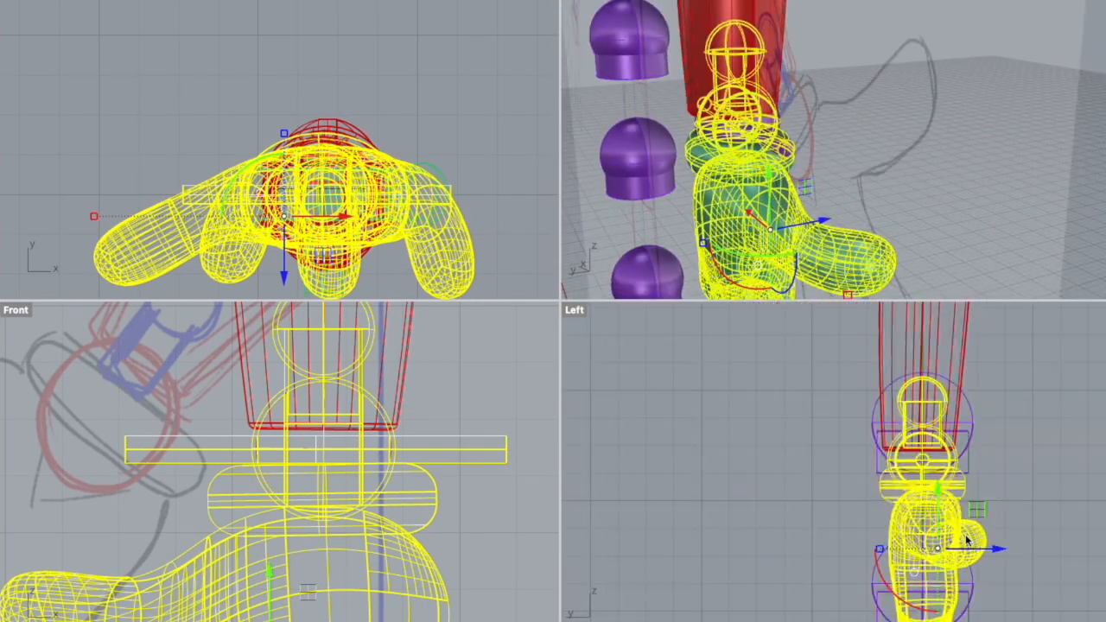
{"action": "scroll", "coordinate": [966, 537], "scroll_direction": "up", "scroll_amount": 4}
{"action": "right_click_drag", "start_coordinate": [966, 536], "coordinate": [840, 541]}
{"action": "left_click_drag", "start_coordinate": [861, 558], "coordinate": [855, 559]}
{"action": "left_click", "coordinate": [910, 490]}
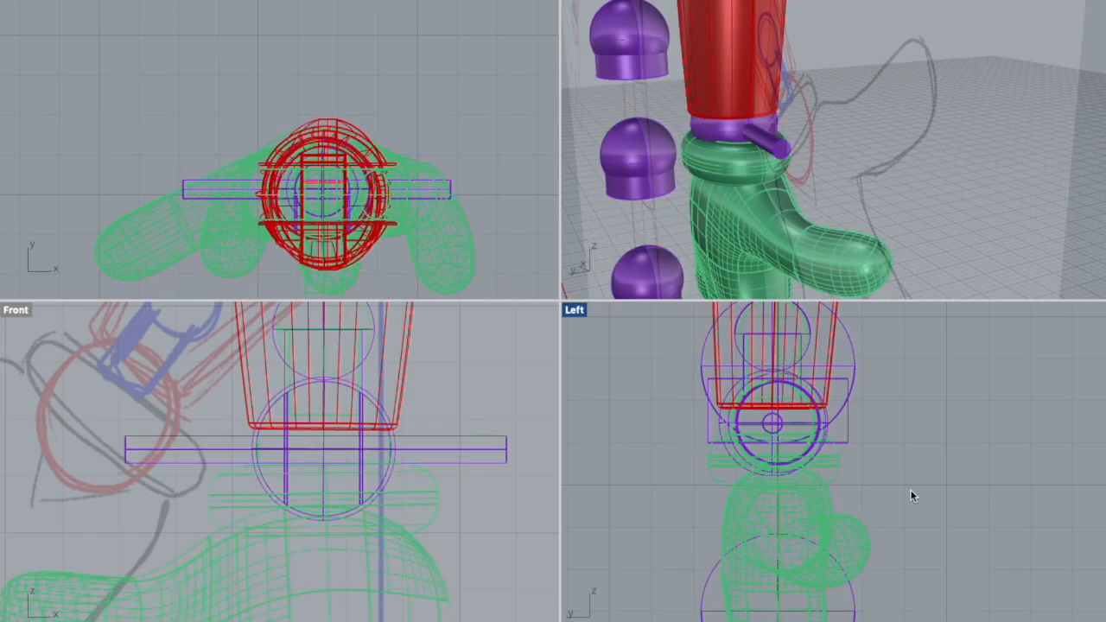
{"action": "left_click", "coordinate": [772, 437]}
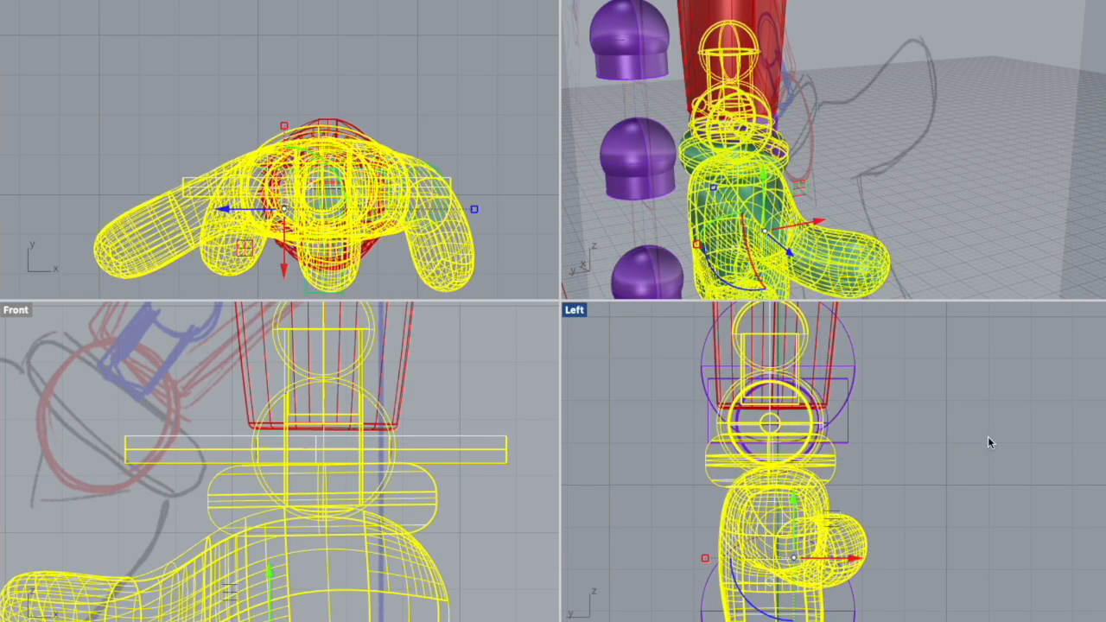
{"action": "right_click_drag", "start_coordinate": [968, 203], "coordinate": [817, 201]}
{"action": "scroll", "coordinate": [804, 471], "scroll_direction": "up", "scroll_amount": 6}
{"action": "scroll", "coordinate": [862, 611], "scroll_direction": "down", "scroll_amount": 2}
{"action": "left_click", "coordinate": [879, 309]}
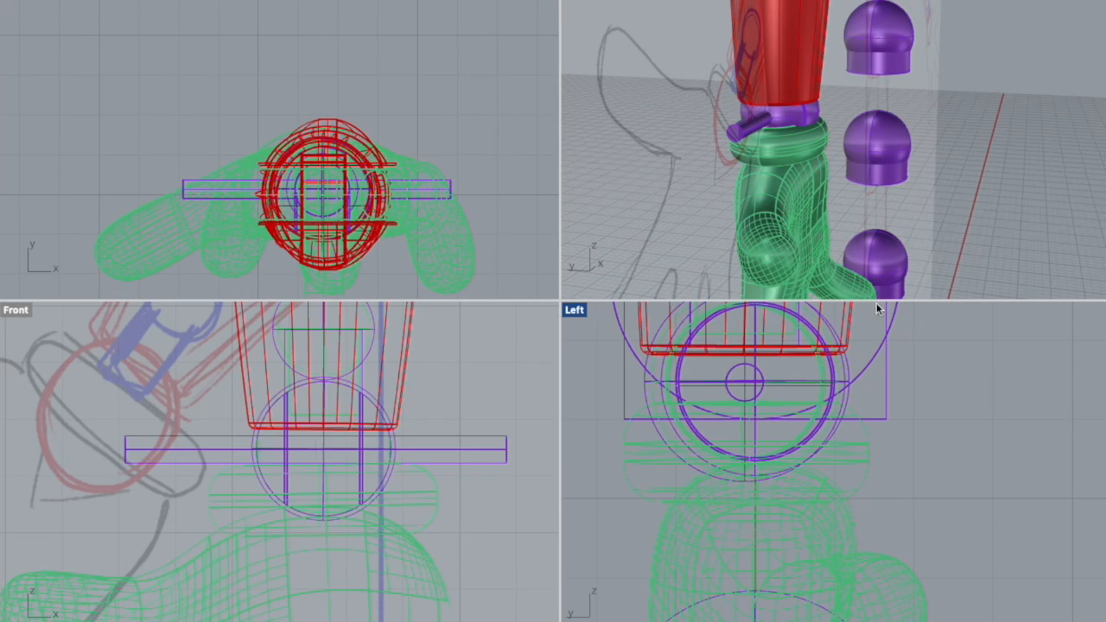
- Try to gather the hand and all the wrist joint parts into one selection
{"action": "left_click", "coordinate": [690, 451]}
{"action": "left_click", "coordinate": [775, 492]}
{"action": "left_click_drag", "start_coordinate": [484, 540], "coordinate": [259, 445]}
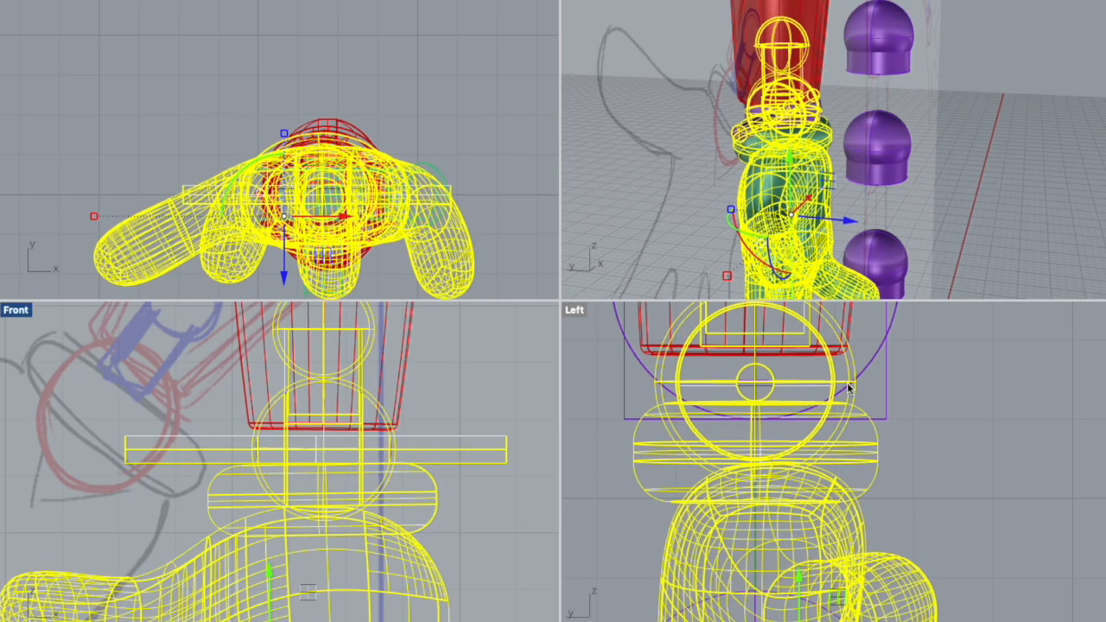
{"action": "left_click", "coordinate": [396, 426], "text": "shift"}
{"action": "scroll", "coordinate": [444, 490], "scroll_direction": "down", "scroll_amount": 12}
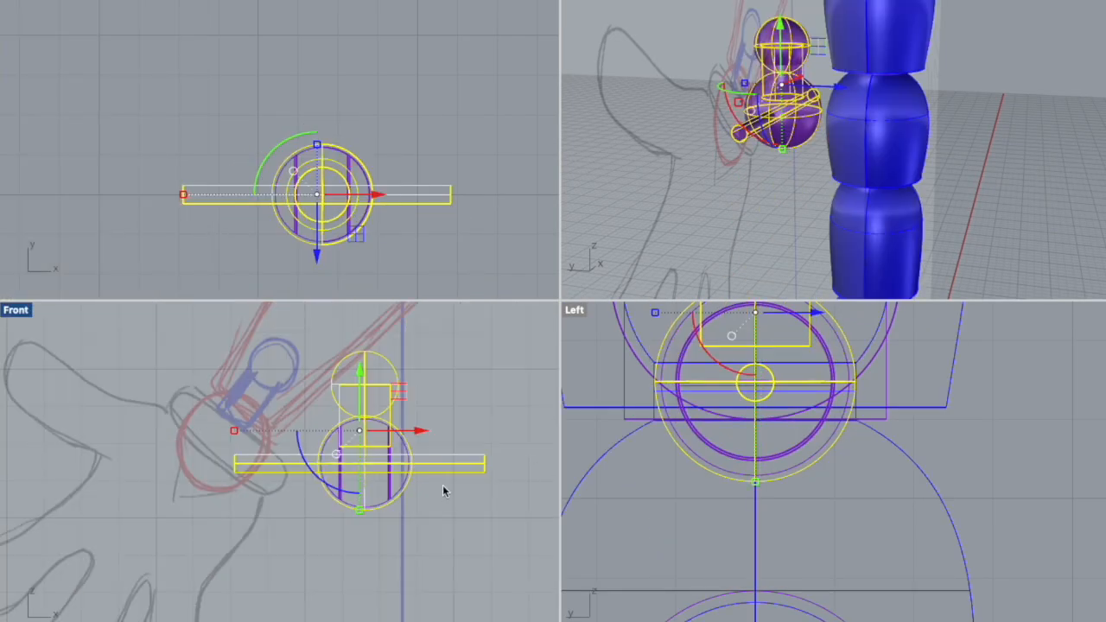
{"action": "scroll", "coordinate": [402, 452], "scroll_direction": "up", "scroll_amount": 4}
{"action": "left_click", "coordinate": [696, 430]}
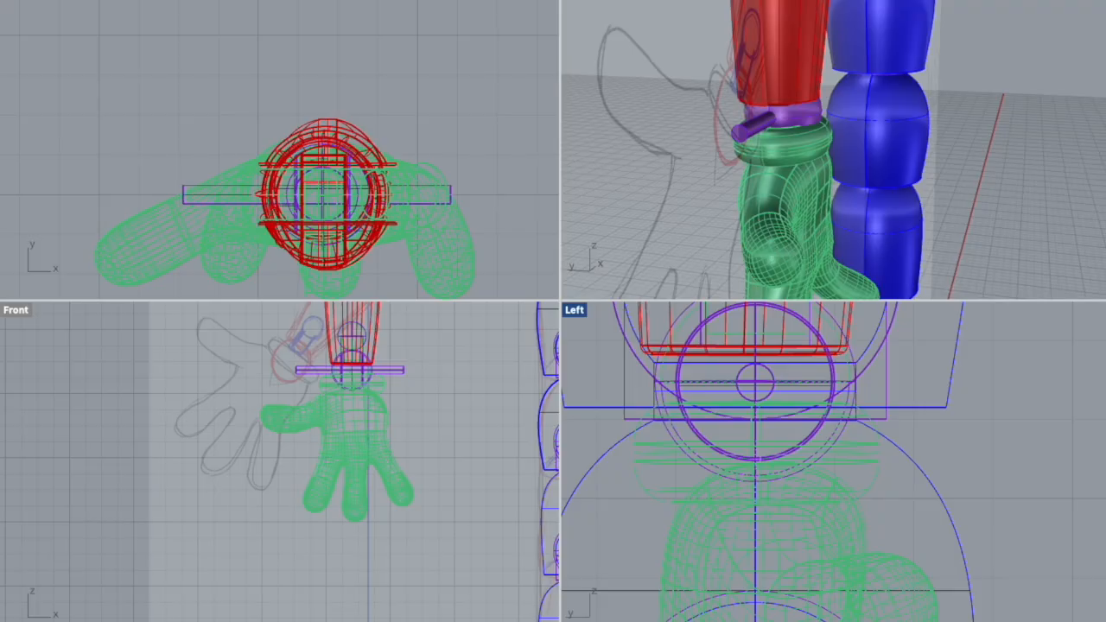
- Select the hand with all its wrist joint parts and shift them slightly in the side view to line up with the arm
{"action": "scroll", "coordinate": [641, 406], "scroll_direction": "up", "scroll_amount": 4}
{"action": "left_click", "coordinate": [727, 529]}
{"action": "left_click", "coordinate": [683, 444], "text": "shift"}
{"action": "left_click", "coordinate": [679, 458], "text": "shift"}
{"action": "left_click", "coordinate": [697, 400], "text": "shift"}
{"action": "left_click", "coordinate": [716, 420]}
{"action": "scroll", "coordinate": [741, 385], "scroll_direction": "down", "scroll_amount": 4}
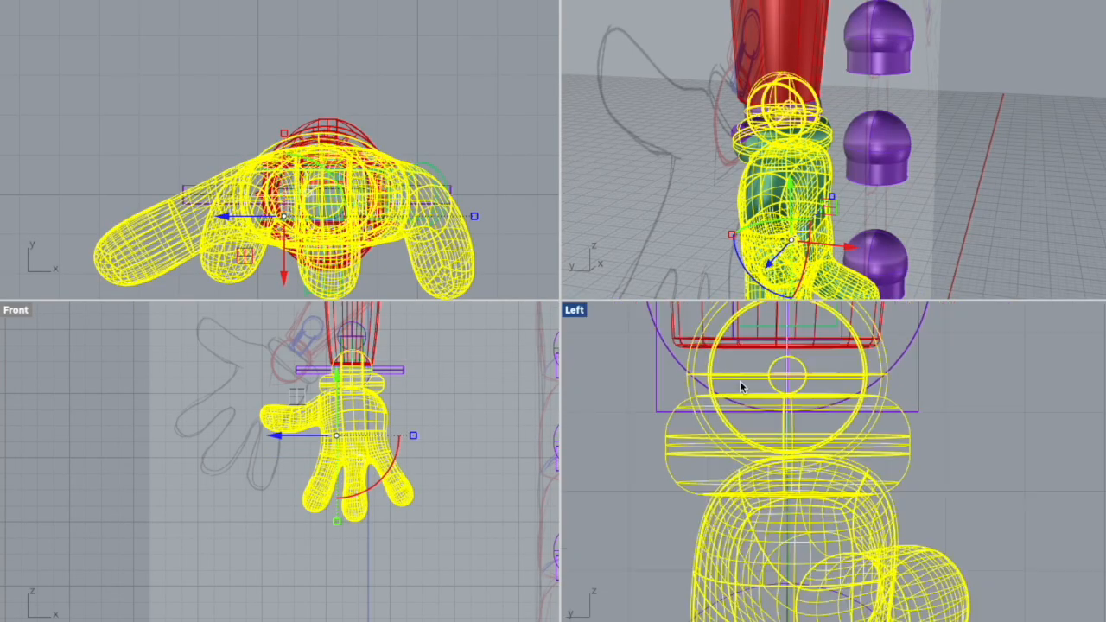
{"action": "scroll", "coordinate": [350, 419], "scroll_direction": "up", "scroll_amount": 5}
{"action": "left_click", "coordinate": [354, 421]}
{"action": "scroll", "coordinate": [353, 376], "scroll_direction": "down", "scroll_amount": 4}
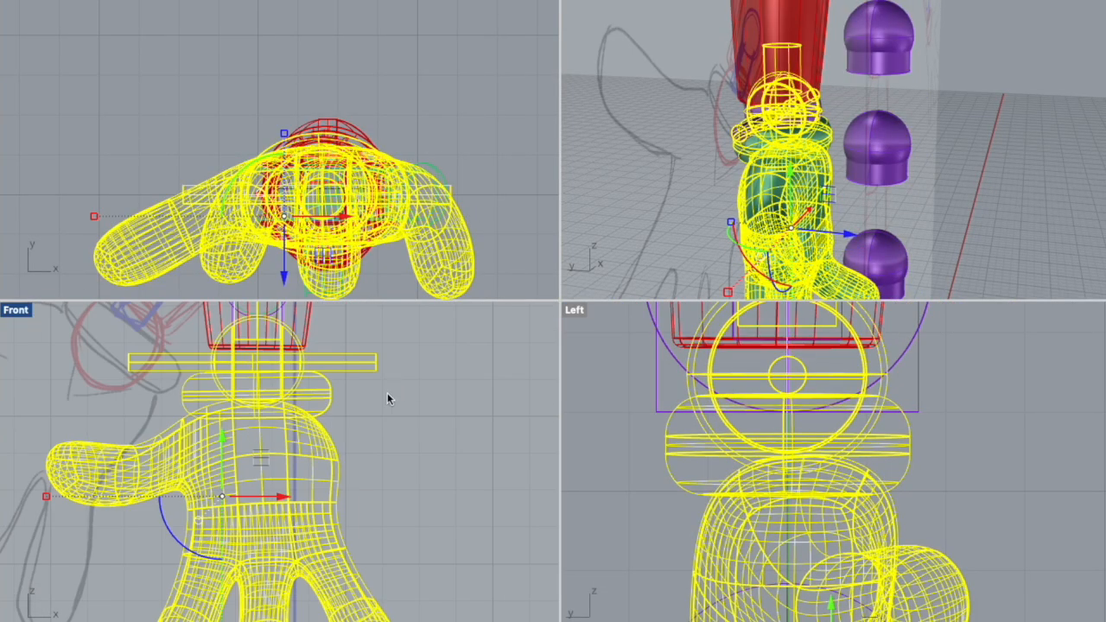
{"action": "scroll", "coordinate": [346, 363], "scroll_direction": "up", "scroll_amount": 8}
{"action": "left_click", "coordinate": [369, 451], "text": "shift"}
{"action": "left_click", "coordinate": [376, 445], "text": "shift"}
{"action": "scroll", "coordinate": [433, 519], "scroll_direction": "down", "scroll_amount": 6}
{"action": "scroll", "coordinate": [597, 510], "scroll_direction": "down", "scroll_amount": 4}
{"action": "left_click_drag", "start_coordinate": [784, 578], "coordinate": [772, 579]}
{"action": "scroll", "coordinate": [734, 434], "scroll_direction": "up", "scroll_amount": 2}
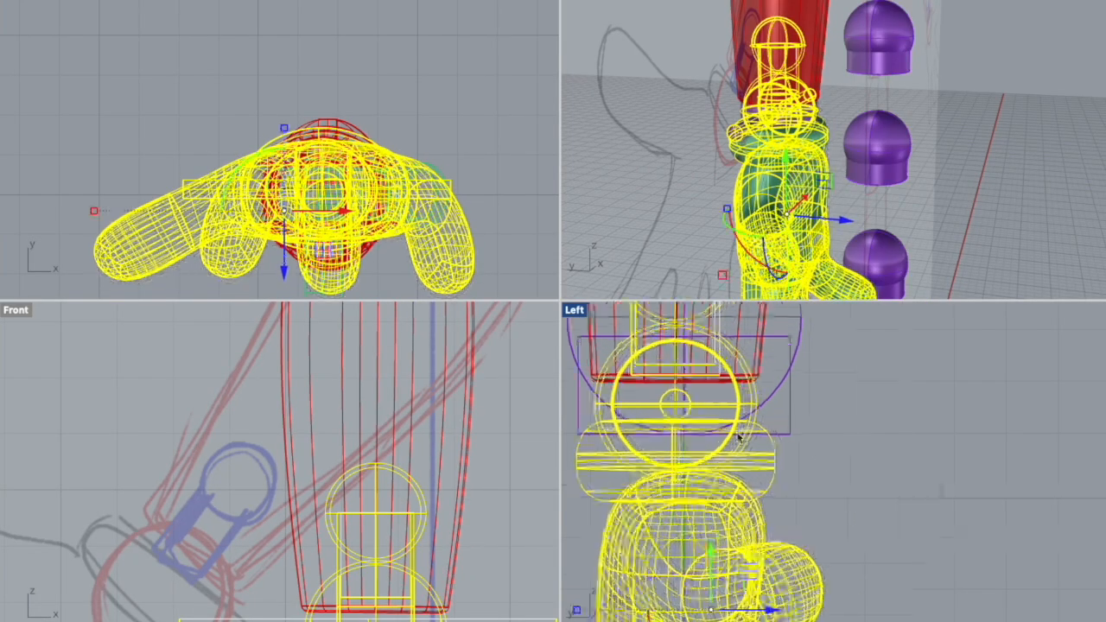
{"action": "right_click_drag", "start_coordinate": [738, 436], "coordinate": [842, 452]}
{"action": "left_click_drag", "start_coordinate": [887, 611], "coordinate": [890, 610]}
- Examine the fit between the arm's end, the wrist joint and the hand from several angles
{"action": "scroll", "coordinate": [950, 570], "scroll_direction": "down", "scroll_amount": 6}
{"action": "right_click_drag", "start_coordinate": [959, 575], "coordinate": [856, 437]}
{"action": "left_click", "coordinate": [904, 452]}
{"action": "right_click_drag", "start_coordinate": [761, 155], "coordinate": [917, 147]}
{"action": "scroll", "coordinate": [778, 116], "scroll_direction": "up", "scroll_amount": 6}
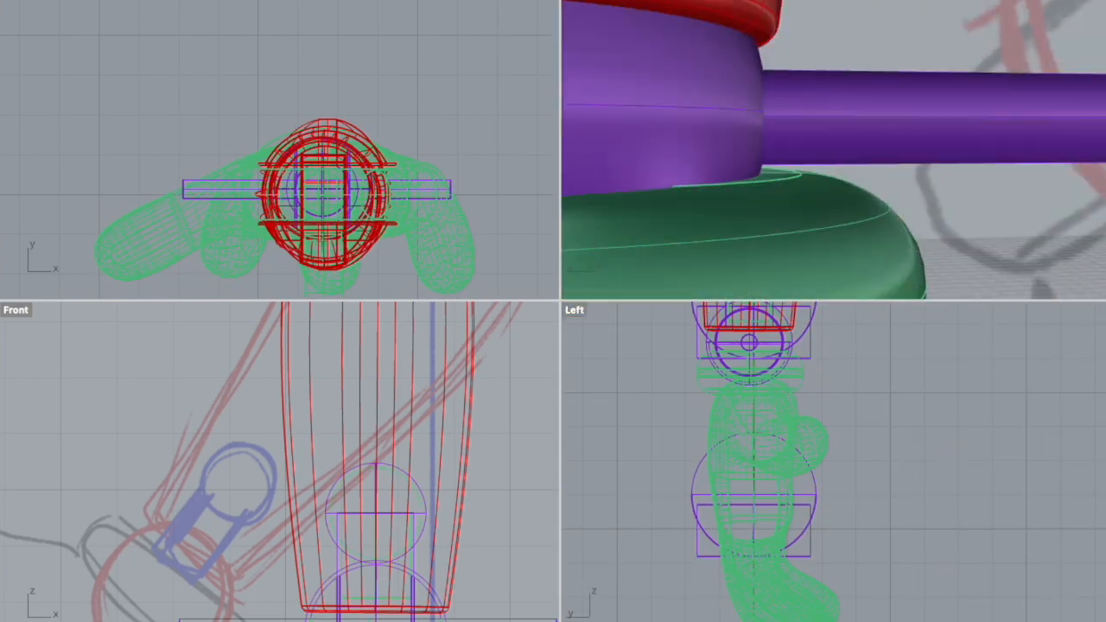
{"action": "scroll", "coordinate": [778, 130], "scroll_direction": "down", "scroll_amount": 4}
{"action": "right_click_drag", "start_coordinate": [778, 130], "coordinate": [760, 181]}
{"action": "right_click_drag", "start_coordinate": [813, 402], "coordinate": [855, 529]}
{"action": "scroll", "coordinate": [346, 510], "scroll_direction": "down", "scroll_amount": 13}
- Subtract the wrist joint shapes from the lower arm segment to hollow out a ball socket in its end
{"action": "left_click", "coordinate": [242, 531]}
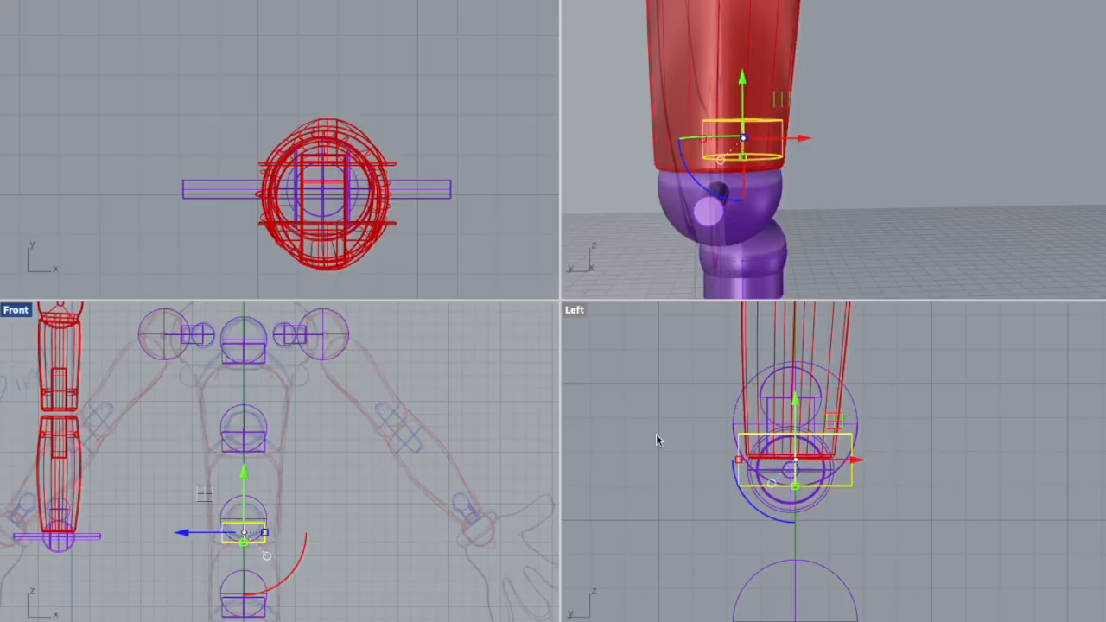
{"action": "left_click", "coordinate": [656, 435]}
{"action": "scroll", "coordinate": [839, 414], "scroll_direction": "up", "scroll_amount": 4}
{"action": "scroll", "coordinate": [94, 513], "scroll_direction": "up", "scroll_amount": 8}
{"action": "right_click_drag", "start_coordinate": [94, 513], "coordinate": [469, 449]}
{"action": "scroll", "coordinate": [389, 519], "scroll_direction": "down", "scroll_amount": 8}
{"action": "type", "text": "m"}
{"action": "key", "text": "Return"}
{"action": "left_click", "coordinate": [370, 553]}
{"action": "scroll", "coordinate": [348, 598], "scroll_direction": "up", "scroll_amount": 10}
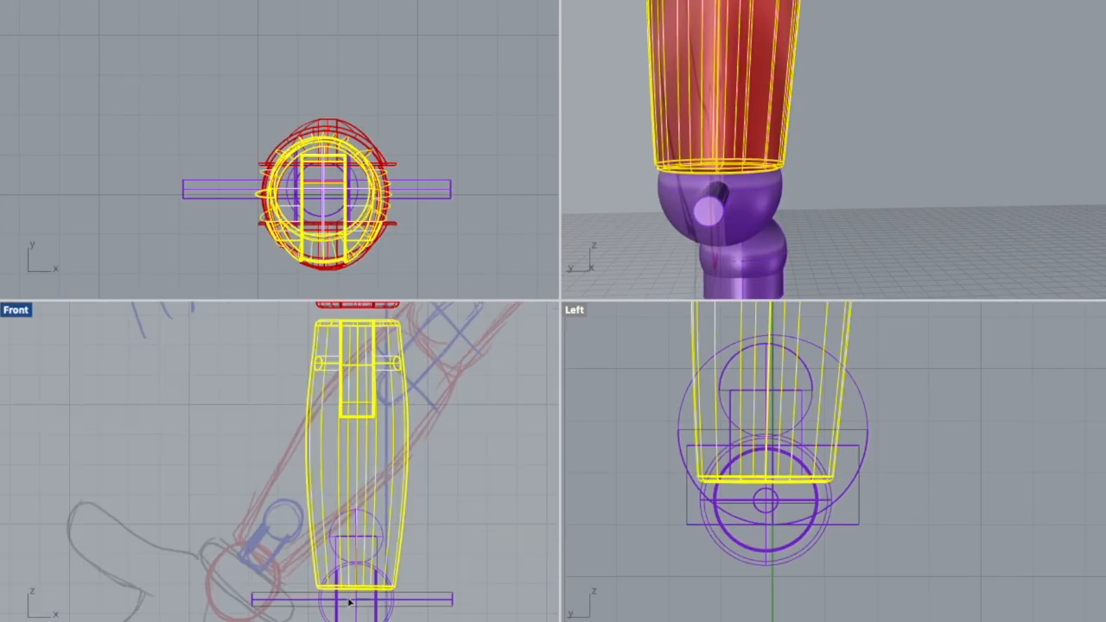
{"action": "left_click", "coordinate": [387, 531]}
{"action": "key", "text": "Return"}
{"action": "scroll", "coordinate": [484, 540], "scroll_direction": "up", "scroll_amount": 6}
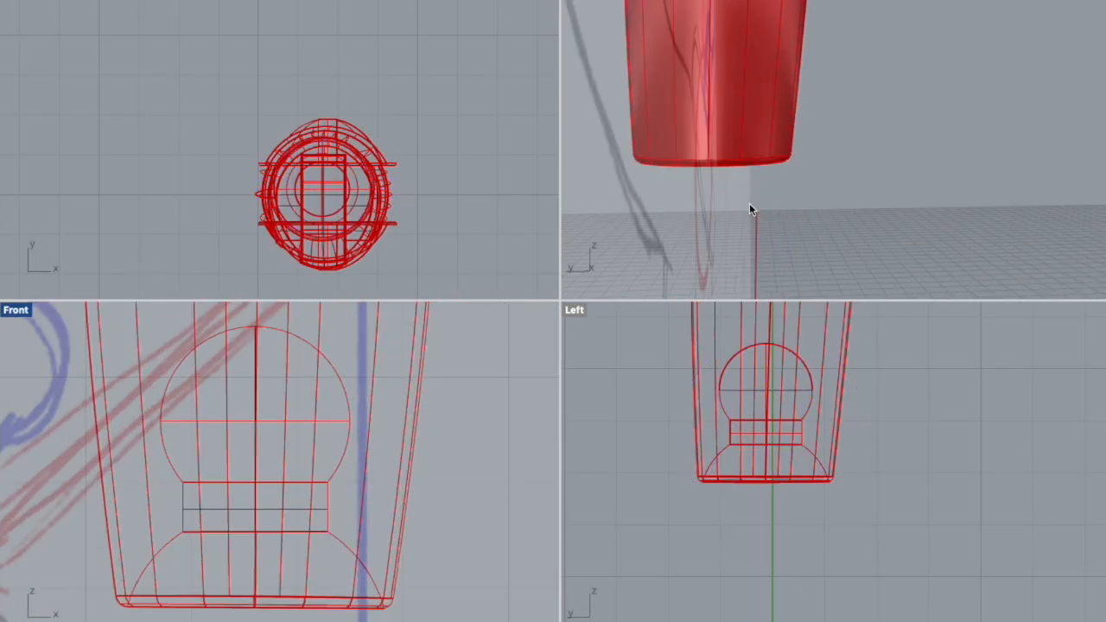
{"action": "right_click_drag", "start_coordinate": [751, 206], "coordinate": [732, 240]}
{"action": "scroll", "coordinate": [799, 174], "scroll_direction": "down", "scroll_amount": 12}
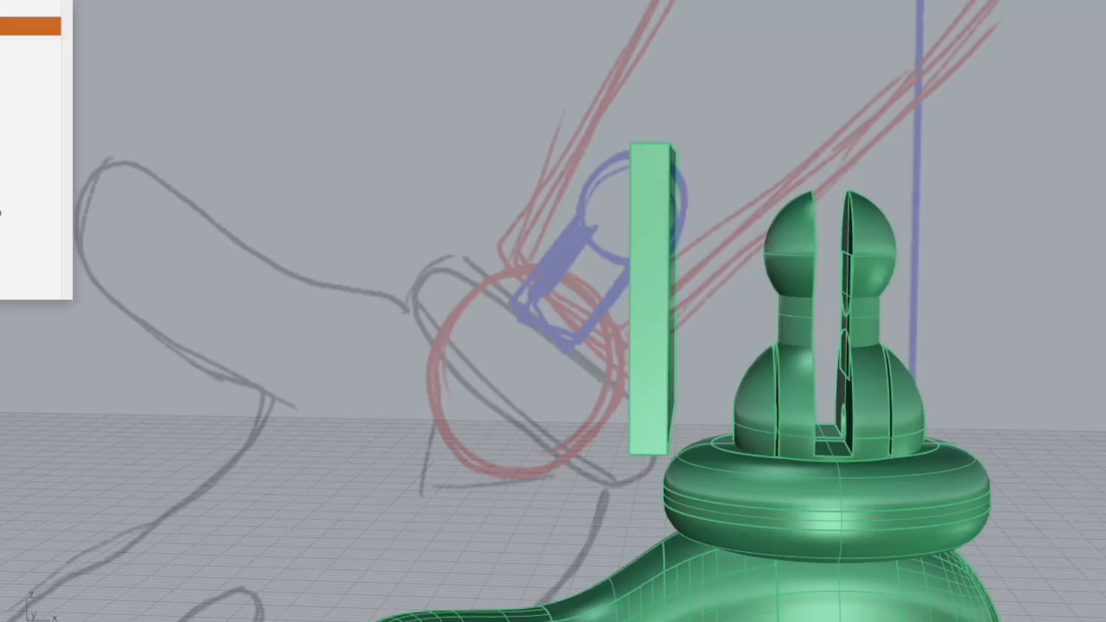
- Check the slit through the hand's wrist joint and undo the last two operations
{"action": "left_click", "coordinate": [858, 228]}
{"action": "scroll", "coordinate": [856, 320], "scroll_direction": "up", "scroll_amount": 4}
{"action": "right_click_drag", "start_coordinate": [855, 319], "coordinate": [778, 309]}
{"action": "key", "text": "super+z"}
{"action": "key", "text": "super+z"}
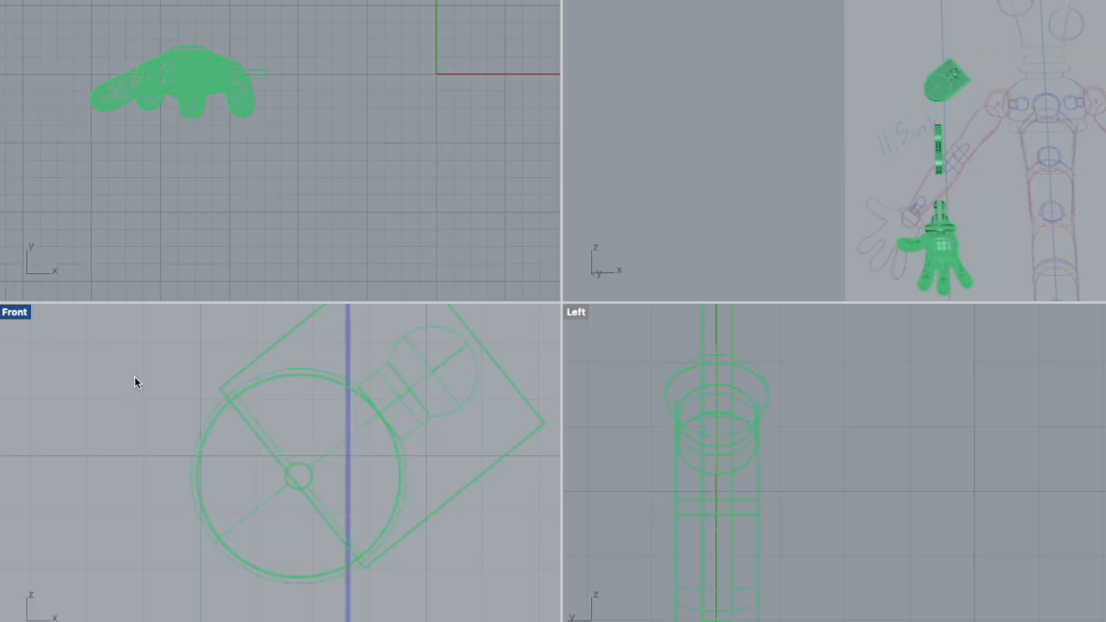
- Select the tilted slab that crosses the shoulder ball joint
{"action": "left_click", "coordinate": [270, 580]}
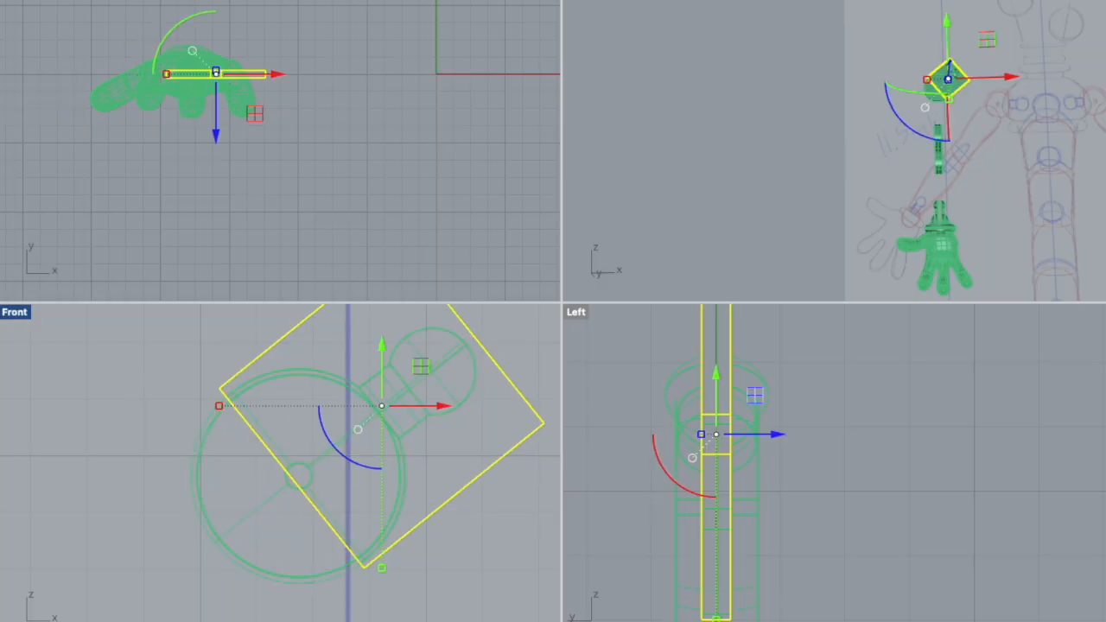
{"action": "scroll", "coordinate": [455, 500], "scroll_direction": "down", "scroll_amount": 4}
{"action": "right_click_drag", "start_coordinate": [778, 164], "coordinate": [744, 112]}
{"action": "double_click", "coordinate": [619, 2]}
- Examine the hand, its wrist joint and the B-shaped link from different angles
{"action": "right_click_drag", "start_coordinate": [692, 346], "coordinate": [761, 458]}
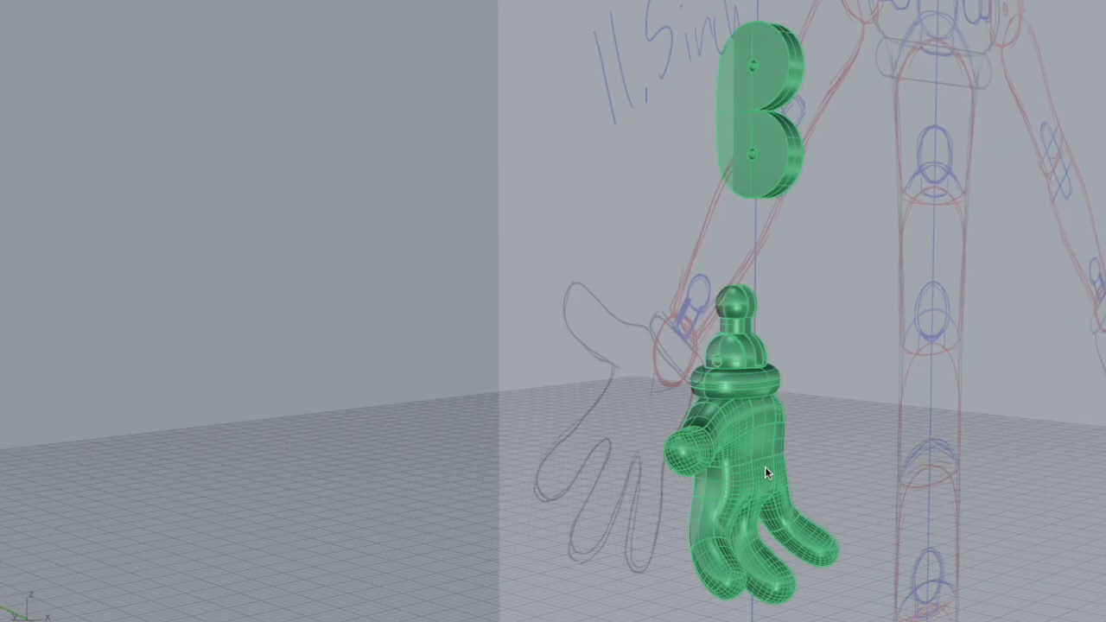
{"action": "left_click", "coordinate": [765, 467]}
{"action": "scroll", "coordinate": [770, 437], "scroll_direction": "up", "scroll_amount": 4}
{"action": "left_click", "coordinate": [1029, 321], "text": "shift"}
{"action": "right_click_drag", "start_coordinate": [994, 432], "coordinate": [437, 242]}
{"action": "scroll", "coordinate": [961, 444], "scroll_direction": "down", "scroll_amount": 3}
{"action": "left_click", "coordinate": [684, 339]}
{"action": "scroll", "coordinate": [622, 346], "scroll_direction": "up", "scroll_amount": 4}
{"action": "left_click", "coordinate": [977, 372]}
{"action": "scroll", "coordinate": [864, 415], "scroll_direction": "up", "scroll_amount": 3}
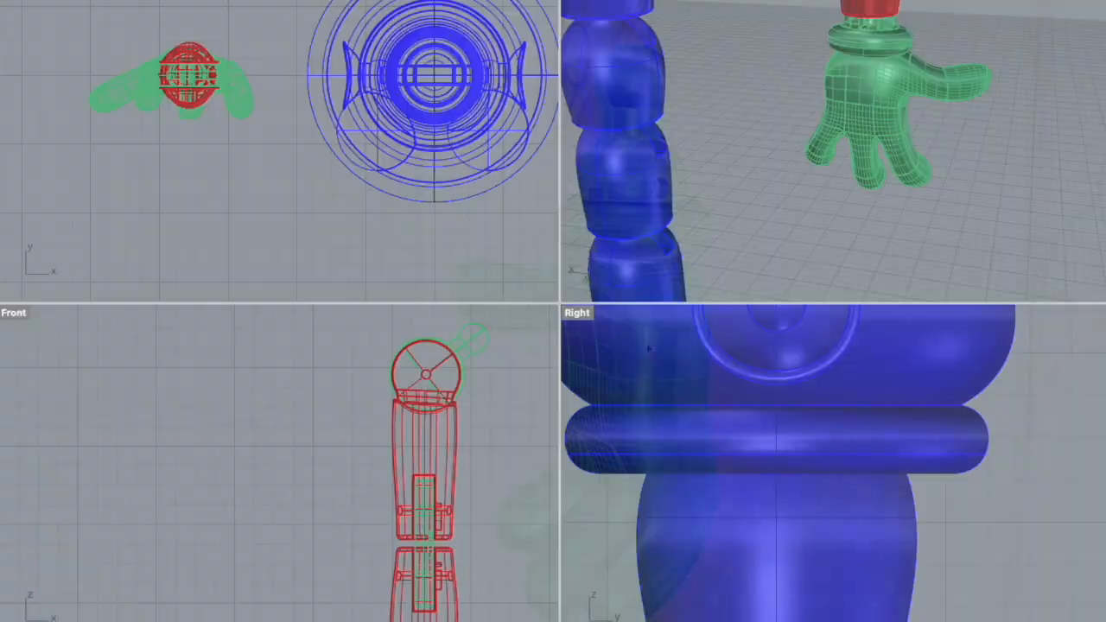
- Switch the front view to the back view and place a small upright ellipse on the back of the hand
{"action": "right_click_drag", "start_coordinate": [437, 621], "coordinate": [438, 545]}
{"action": "left_click", "coordinate": [18, 313]}
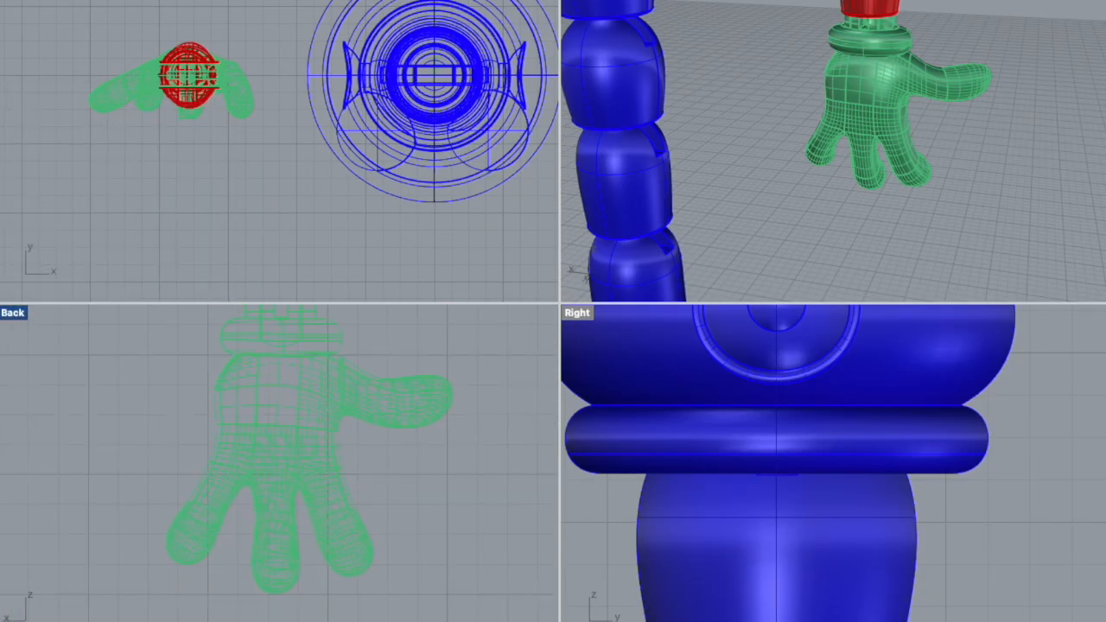
{"action": "scroll", "coordinate": [158, 408], "scroll_direction": "up", "scroll_amount": 6}
{"action": "left_click", "coordinate": [150, 402]}
{"action": "right_click_drag", "start_coordinate": [804, 112], "coordinate": [778, 173]}
{"action": "left_click_drag", "start_coordinate": [88, 401], "coordinate": [103, 401]}
{"action": "scroll", "coordinate": [208, 424], "scroll_direction": "down", "scroll_amount": 2}
{"action": "scroll", "coordinate": [252, 93], "scroll_direction": "up", "scroll_amount": 12}
{"action": "left_click_drag", "start_coordinate": [314, 63], "coordinate": [316, 50]}
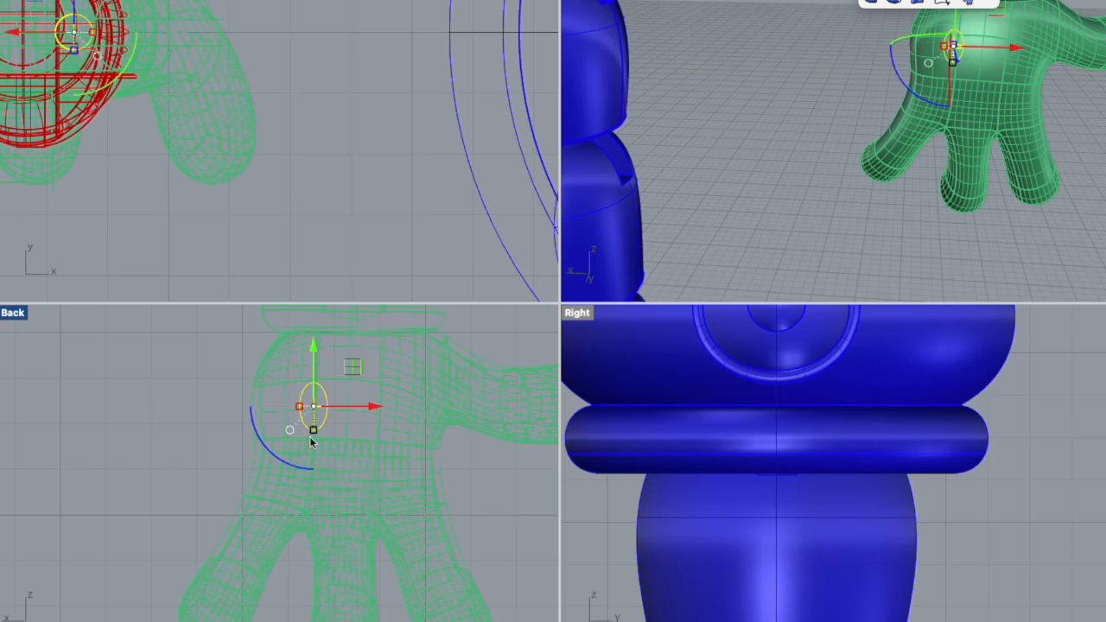
- Shift the small upright ellipse slightly sideways on the back of the hand
{"action": "right_click_drag", "start_coordinate": [311, 443], "coordinate": [237, 492]}
{"action": "mouse_move", "coordinate": [830, 173]}
{"action": "right_mouse_down"}
{"action": "mouse_move", "coordinate": [728, 197]}
{"action": "mouse_move", "coordinate": [855, 248]}
{"action": "mouse_move", "coordinate": [834, 177]}
{"action": "right_mouse_up"}
{"action": "left_click_drag", "start_coordinate": [227, 457], "coordinate": [232, 456]}
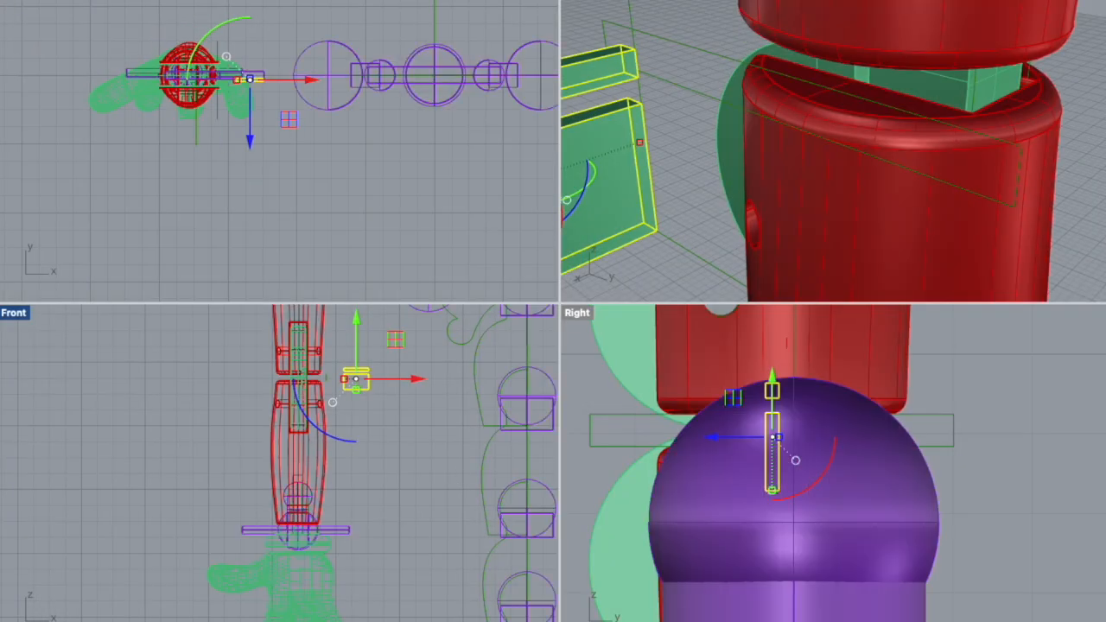
- Move the pair of small slabs into the upper arm's elbow slot and copy them into the forearm's slot
{"action": "scroll", "coordinate": [438, 459], "scroll_direction": "up", "scroll_amount": 5}
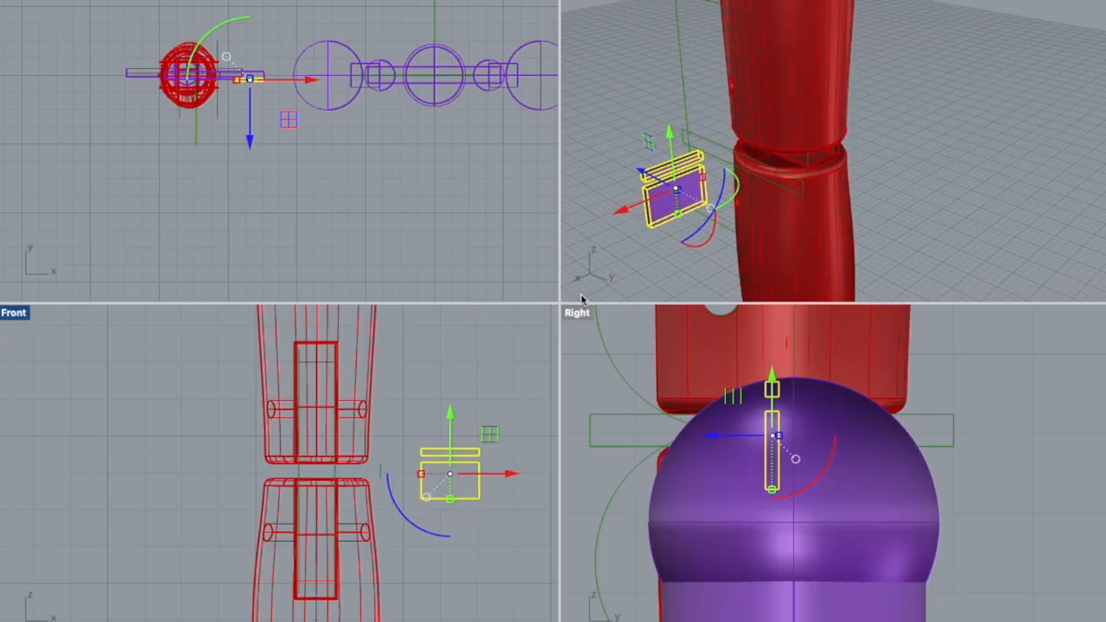
{"action": "left_click_drag", "start_coordinate": [775, 484], "coordinate": [763, 433]}
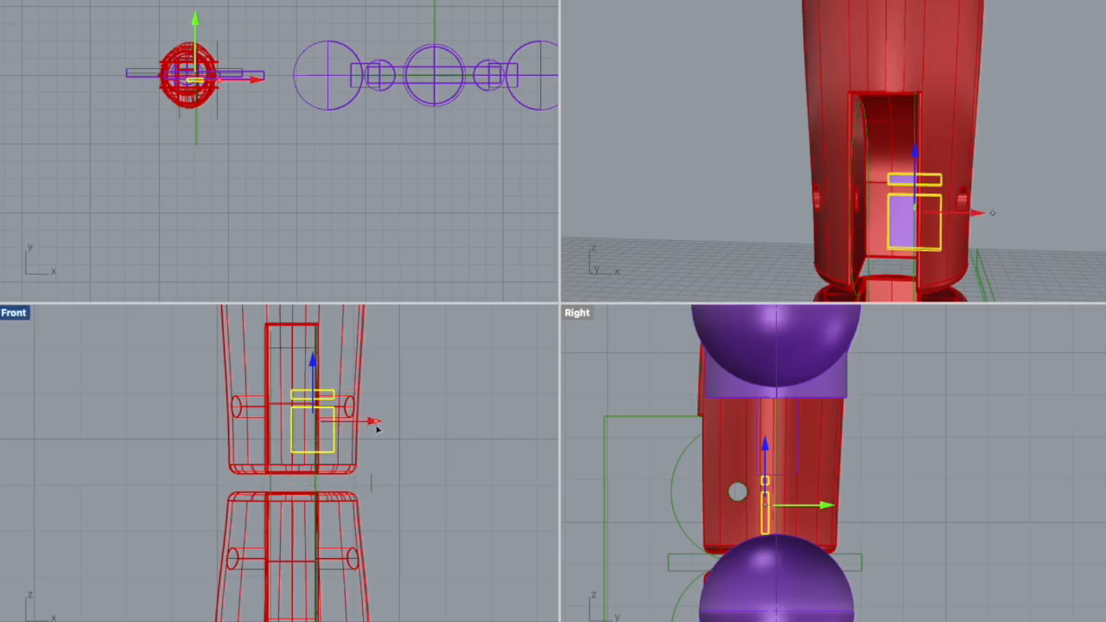
{"action": "right_click_drag", "start_coordinate": [426, 544], "coordinate": [450, 493]}
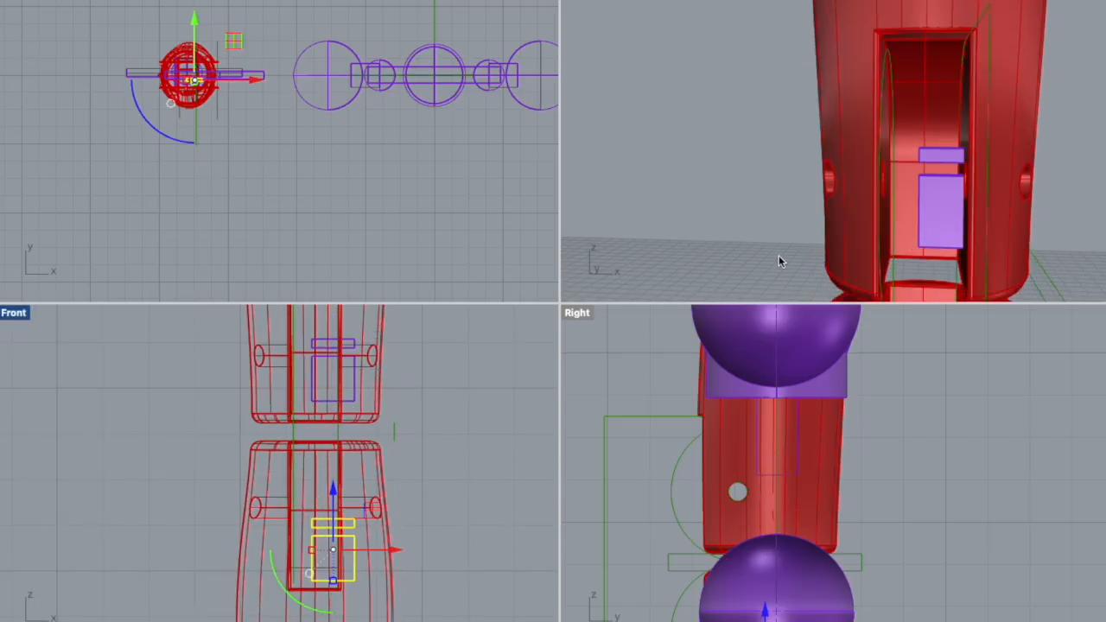
{"action": "right_click_drag", "start_coordinate": [780, 254], "coordinate": [894, 193]}
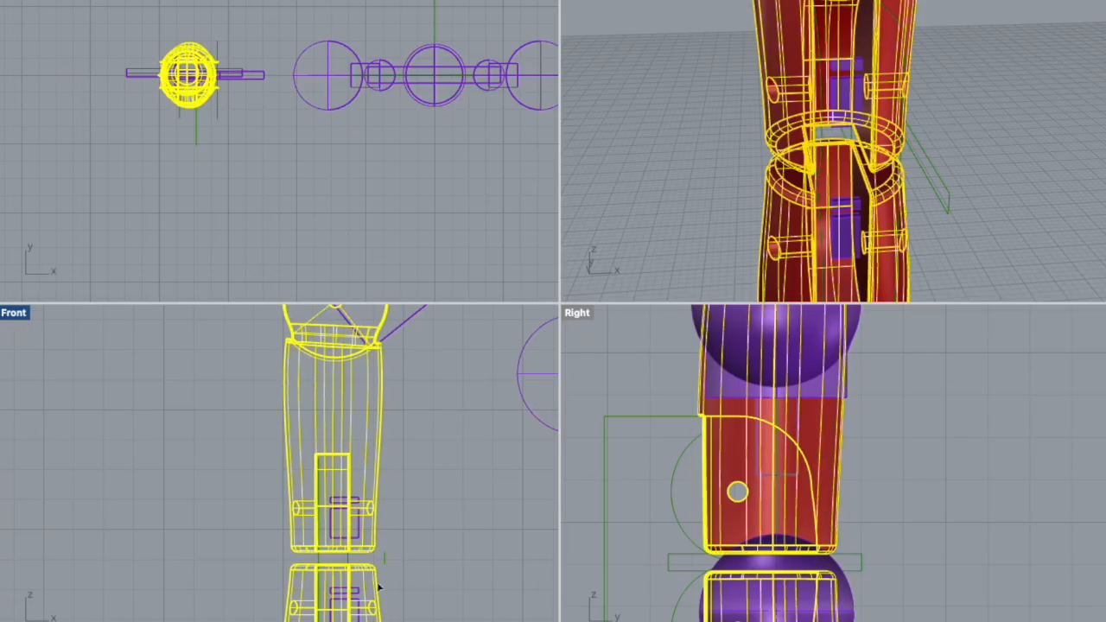
- Cut both slab pairs out of the upper arm and forearm beside the elbow slots
{"action": "scroll", "coordinate": [363, 519], "scroll_direction": "up", "scroll_amount": 5}
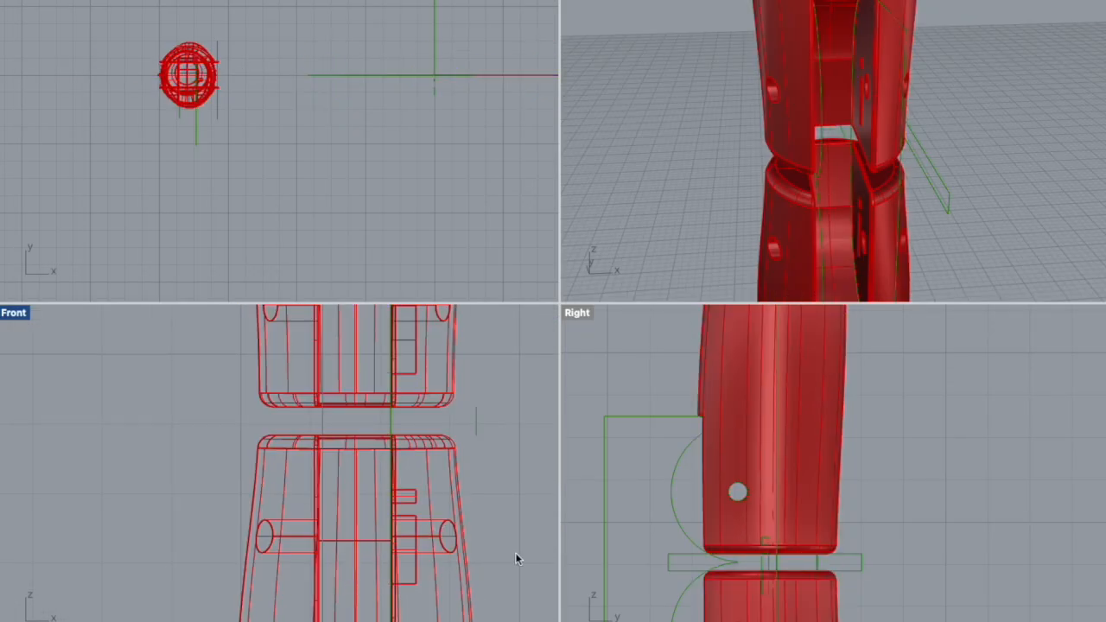
{"action": "scroll", "coordinate": [515, 558], "scroll_direction": "down", "scroll_amount": 5}
{"action": "right_click_drag", "start_coordinate": [830, 216], "coordinate": [877, 230]}
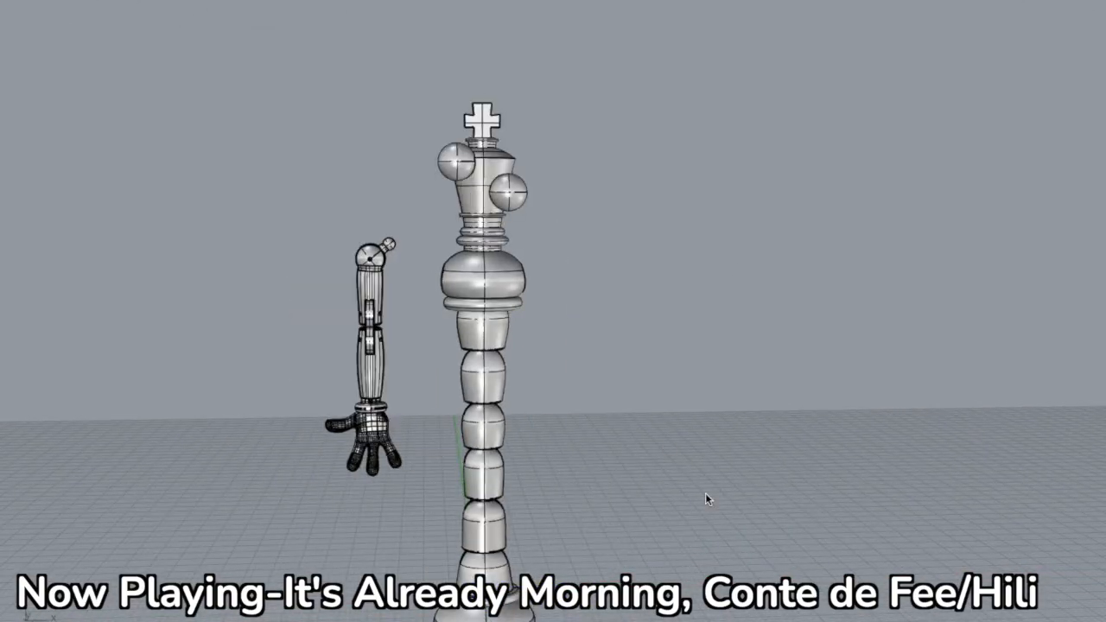
- Run Edge Analysis on the body segment and show only its naked edges
{"action": "left_click", "coordinate": [561, 247]}
{"action": "left_click_drag", "start_coordinate": [560, 246], "coordinate": [555, 461]}
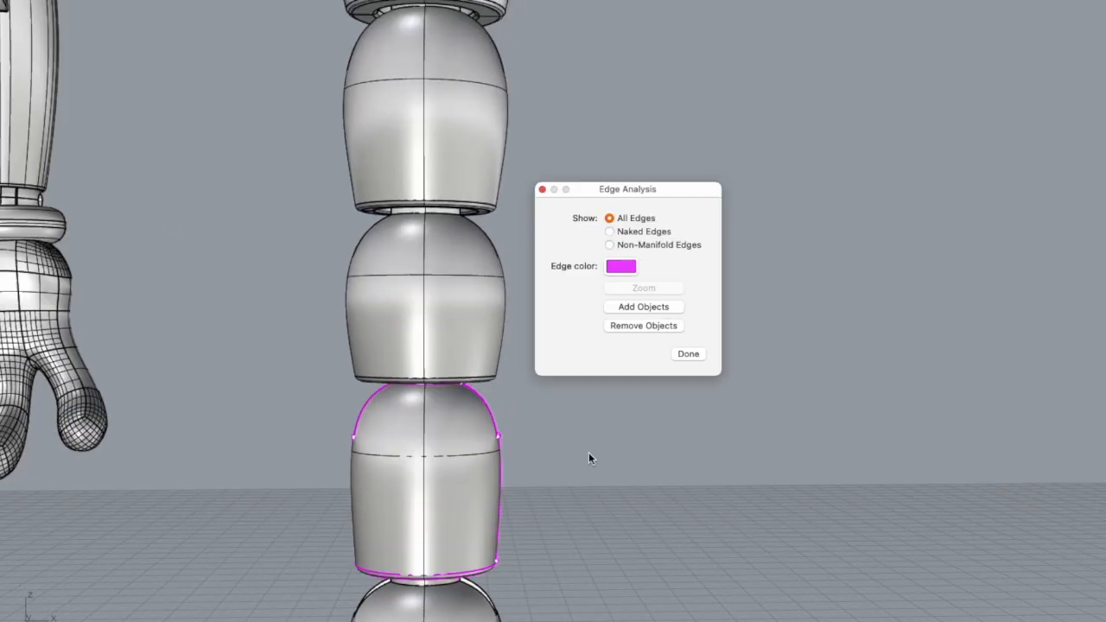
{"action": "left_click", "coordinate": [609, 231]}
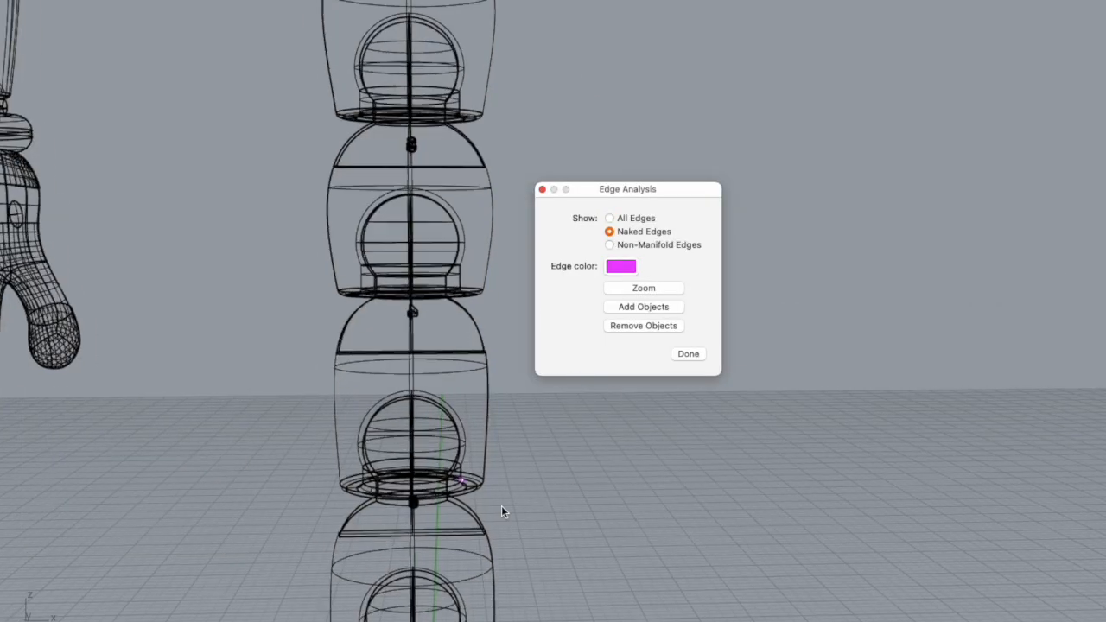
{"action": "left_click", "coordinate": [688, 354]}
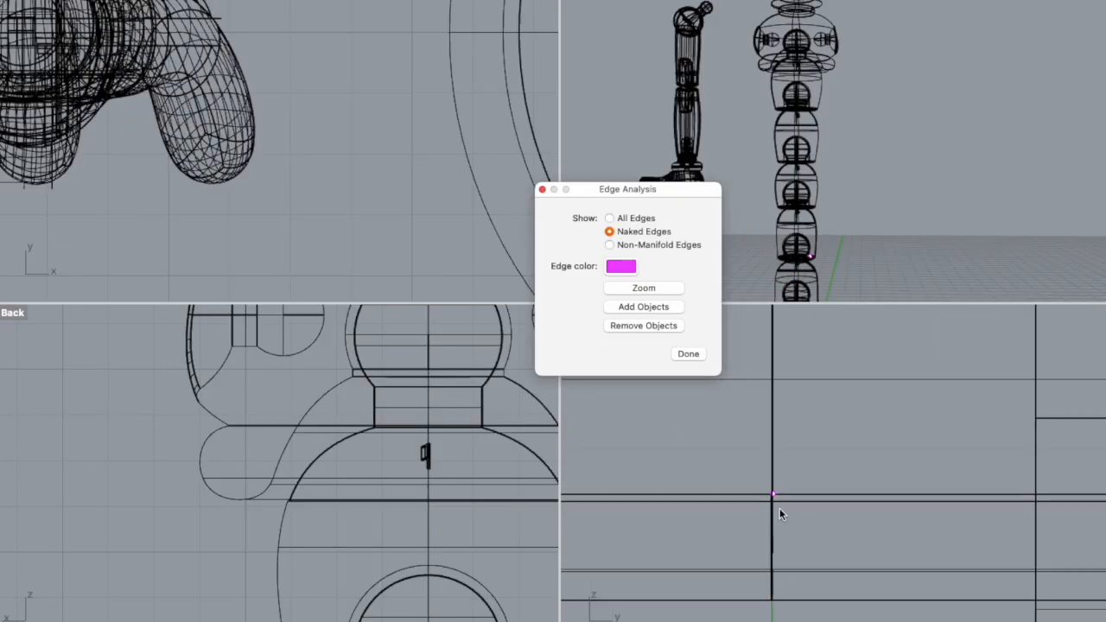
- Locate the naked edge near the body segment's lower rim and close the edge analysis
{"action": "scroll", "coordinate": [780, 510], "scroll_direction": "up", "scroll_amount": 4}
{"action": "right_click_drag", "start_coordinate": [800, 78], "coordinate": [809, 121]}
{"action": "right_click_drag", "start_coordinate": [932, 200], "coordinate": [923, 201]}
{"action": "key", "text": "Return"}
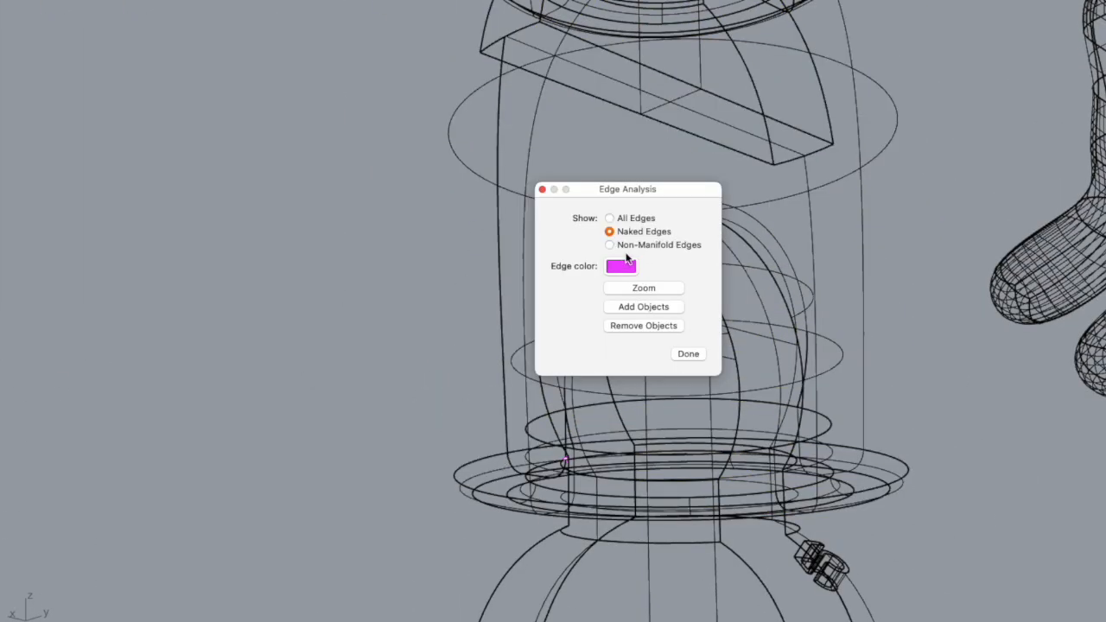
{"action": "left_click", "coordinate": [687, 354]}
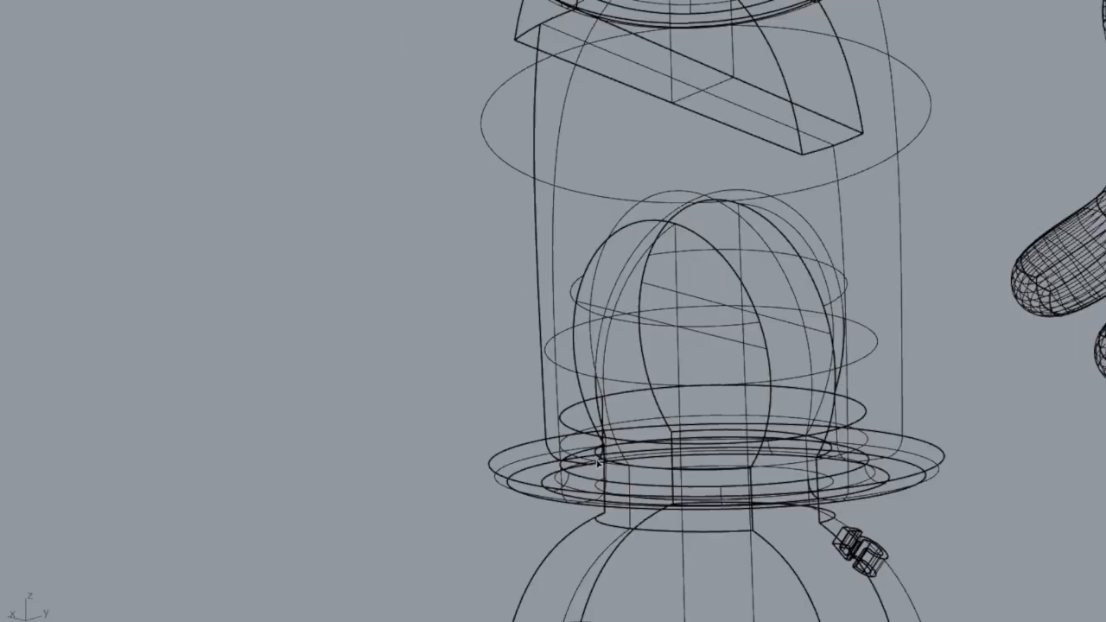
- Examine the wireframe edges around the body segment's lower rim up close
{"action": "scroll", "coordinate": [598, 463], "scroll_direction": "up", "scroll_amount": 10}
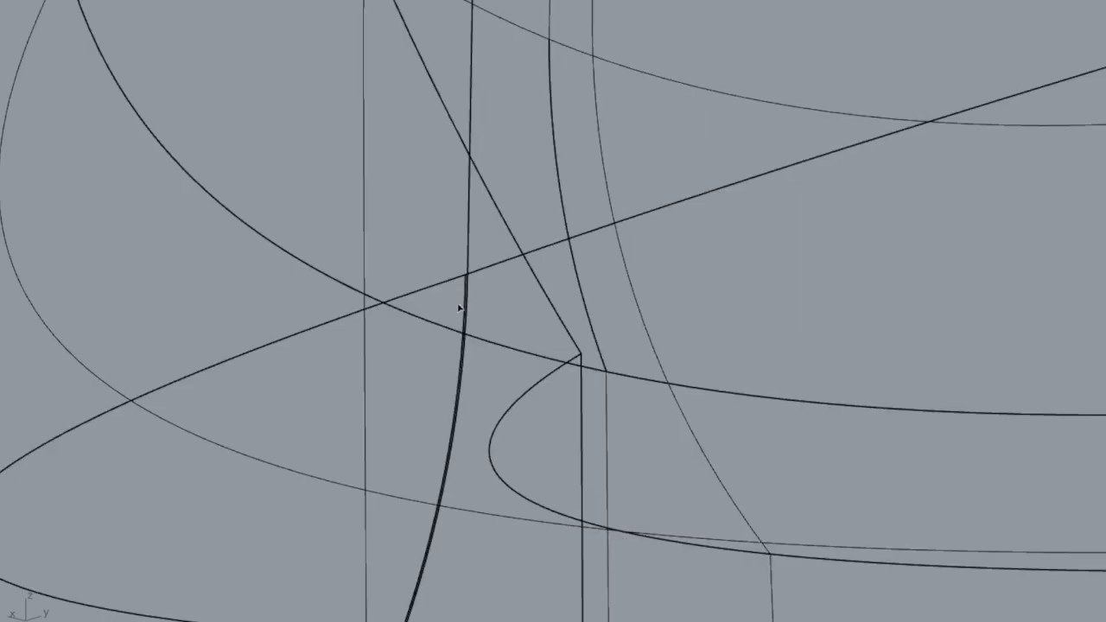
{"action": "scroll", "coordinate": [463, 309], "scroll_direction": "down", "scroll_amount": 10}
{"action": "right_click_drag", "start_coordinate": [462, 309], "coordinate": [509, 462]}
{"action": "scroll", "coordinate": [509, 462], "scroll_direction": "up", "scroll_amount": 10}
{"action": "scroll", "coordinate": [586, 500], "scroll_direction": "down", "scroll_amount": 5}
{"action": "scroll", "coordinate": [587, 500], "scroll_direction": "up", "scroll_amount": 10}
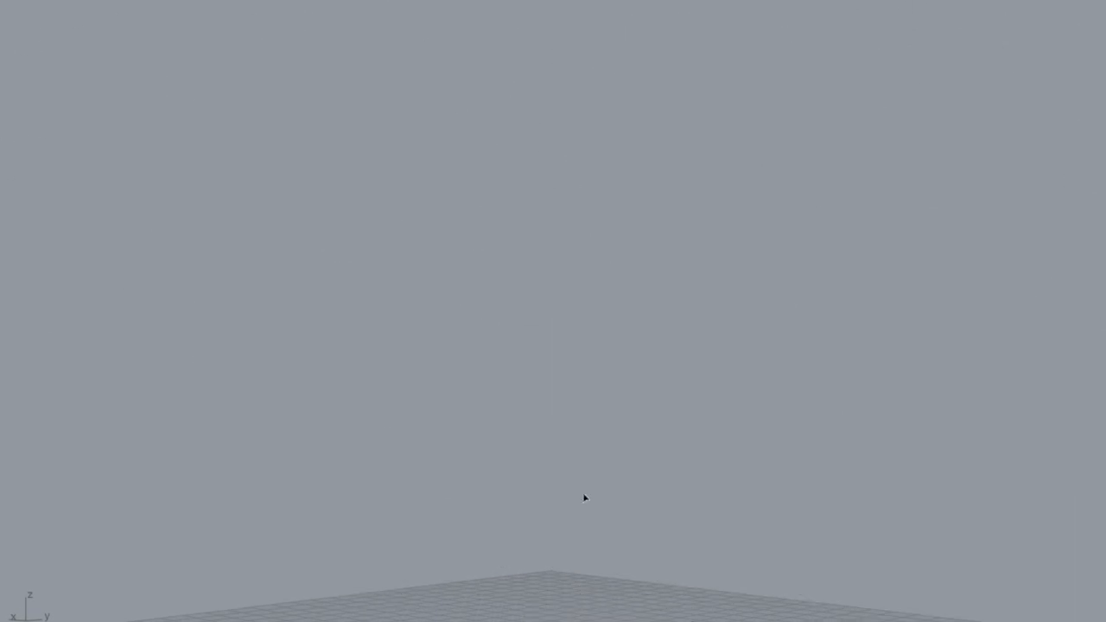
{"action": "scroll", "coordinate": [583, 497], "scroll_direction": "down", "scroll_amount": 8}
{"action": "scroll", "coordinate": [423, 509], "scroll_direction": "up", "scroll_amount": 10}
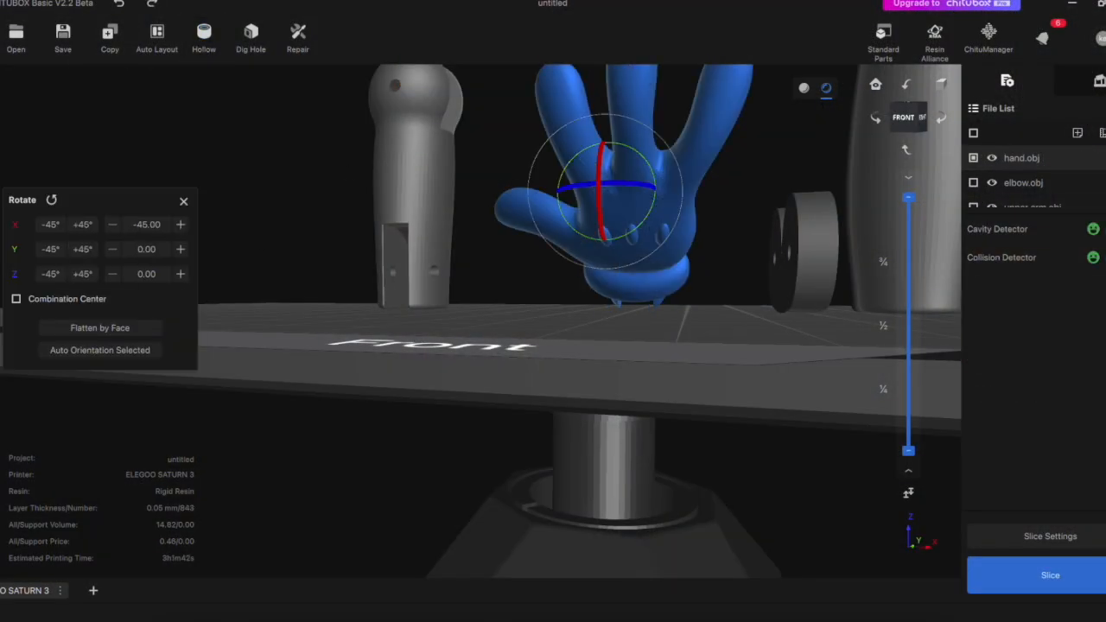
- Switch to CHITUBOX, hollow out the hand with a 3.20 mm wall thickness and check its cross-section
{"action": "left_click", "coordinate": [204, 33]}
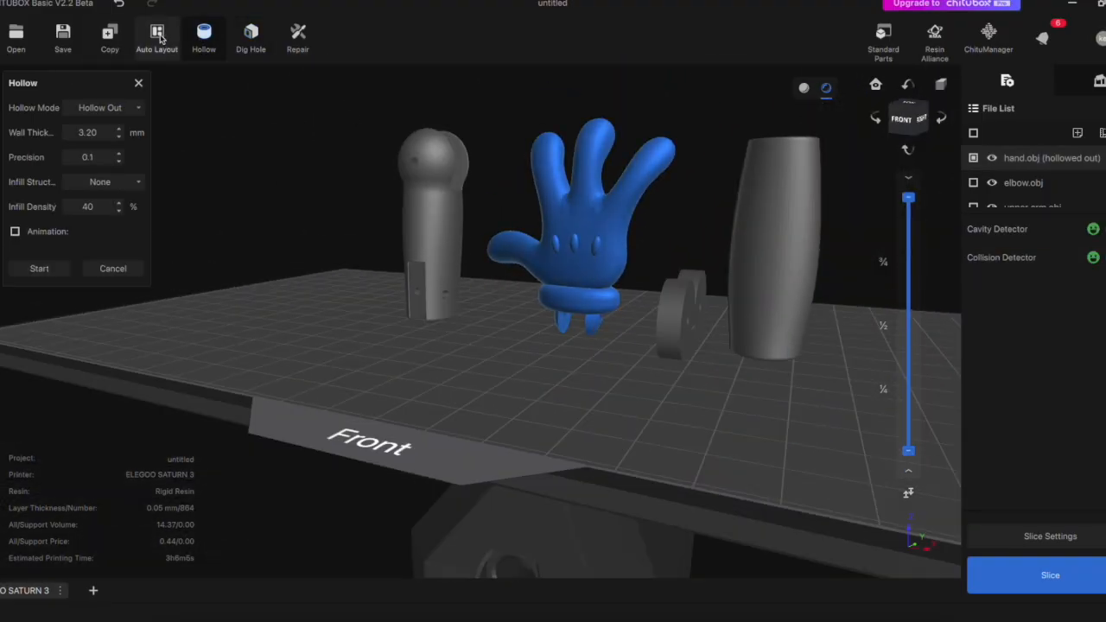
{"action": "left_click", "coordinate": [158, 36]}
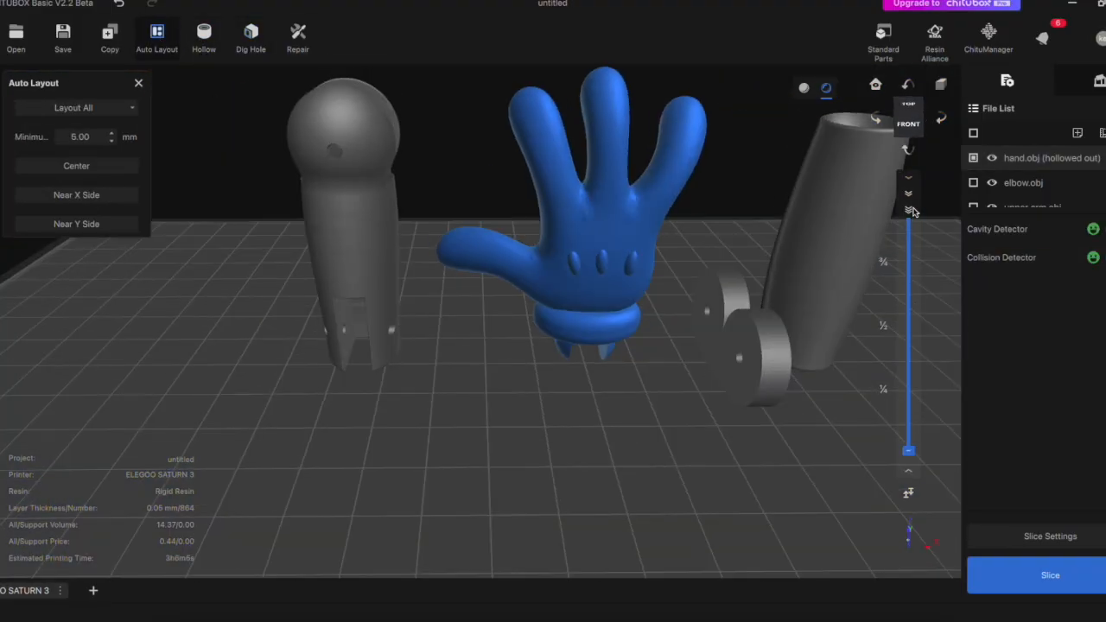
{"action": "left_click_drag", "start_coordinate": [908, 198], "coordinate": [916, 316]}
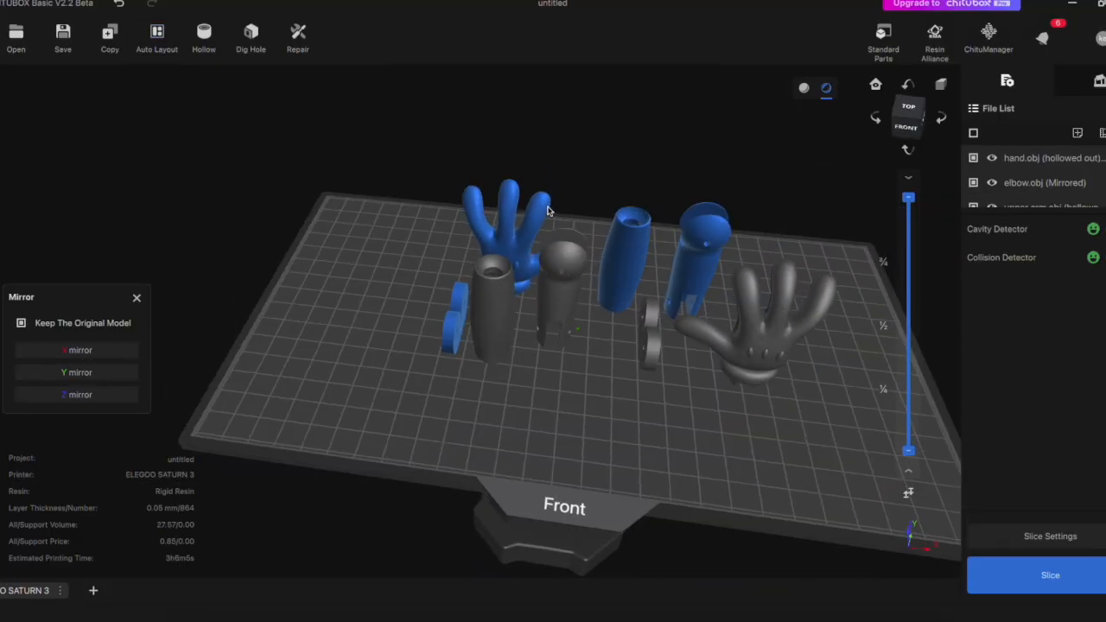
- Mirror the arm parts with the originals kept and auto-arrange the models on the build plate
{"action": "left_click", "coordinate": [156, 39]}
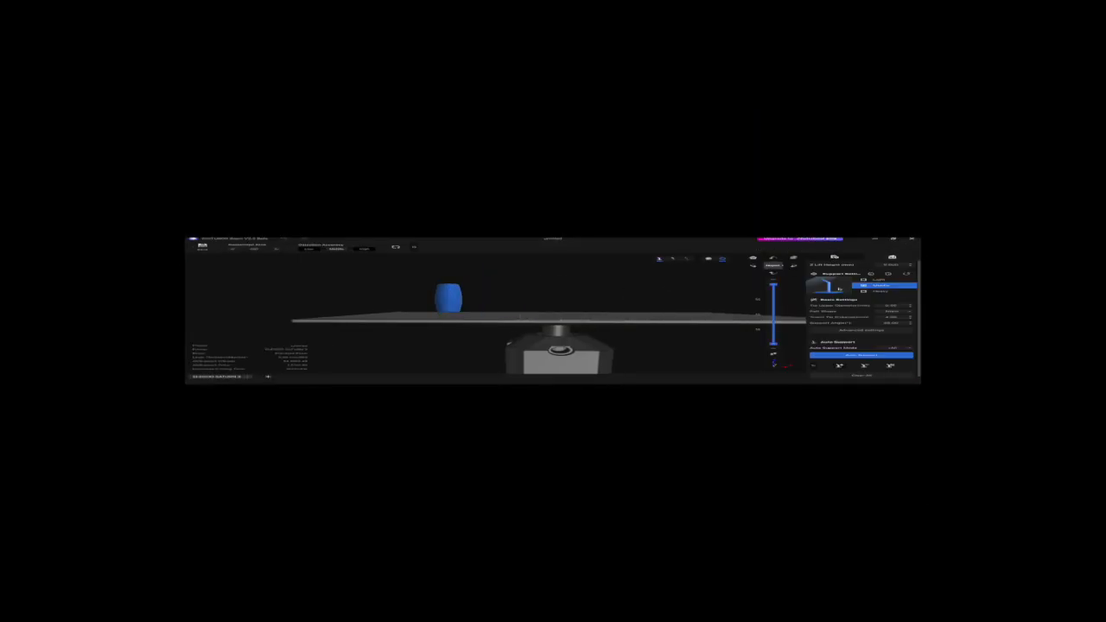
- Switch to UltiMaker Cura, review the infill pattern and support placement settings, and slice the chess-king parts
{"action": "scroll", "coordinate": [919, 321], "scroll_direction": "down", "scroll_amount": 1}
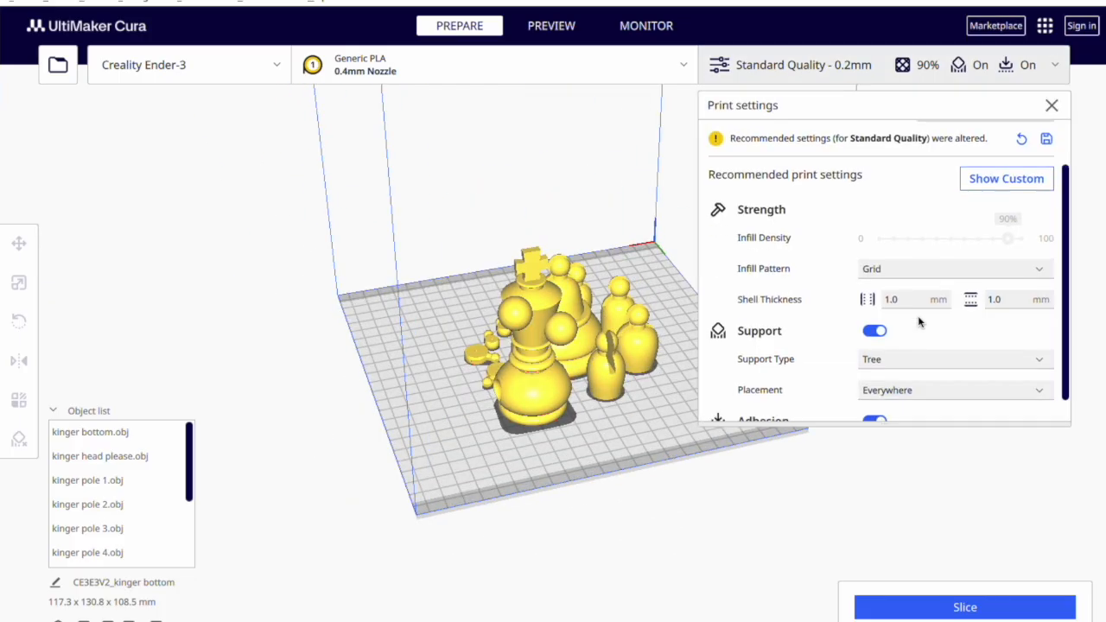
{"action": "left_click", "coordinate": [872, 268]}
{"action": "left_click", "coordinate": [777, 526]}
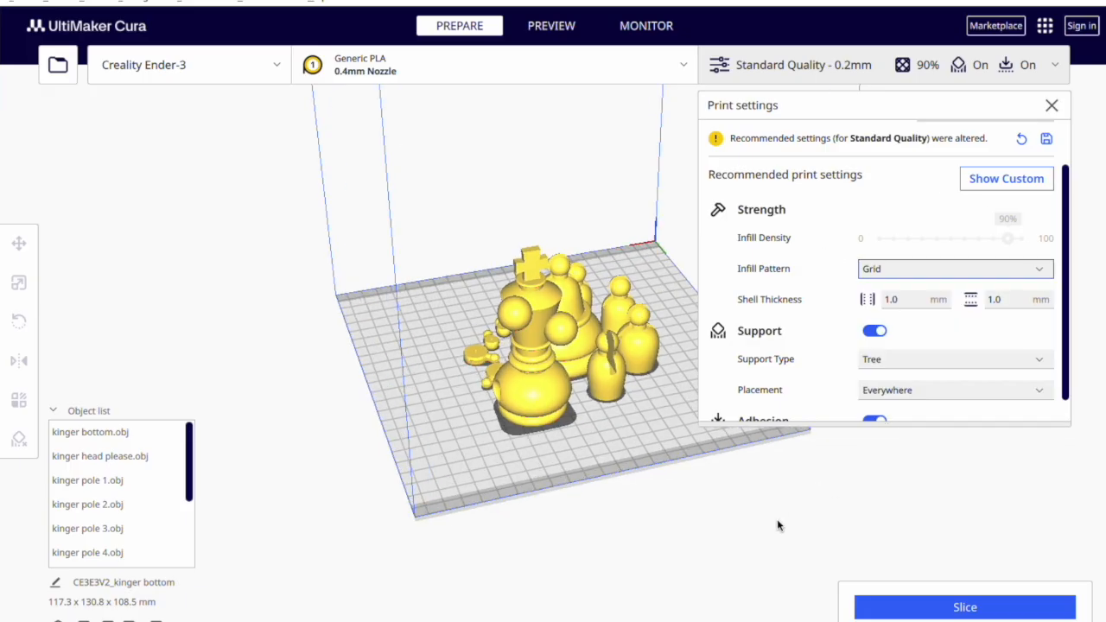
{"action": "left_click", "coordinate": [931, 394]}
{"action": "scroll", "coordinate": [906, 360], "scroll_direction": "down", "scroll_amount": 2}
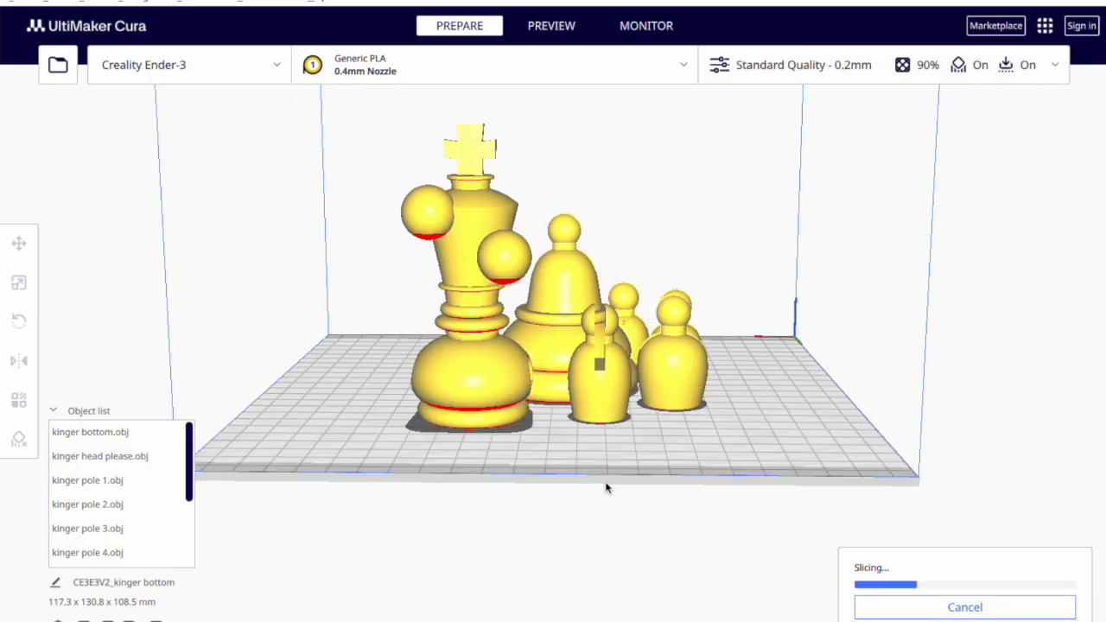
- Preview the sliced chess-king parts in layer view and lower the displayed layer to 149
{"action": "right_click_drag", "start_coordinate": [606, 482], "coordinate": [670, 459]}
{"action": "scroll", "coordinate": [430, 422], "scroll_direction": "up", "scroll_amount": 3}
{"action": "scroll", "coordinate": [656, 454], "scroll_direction": "down", "scroll_amount": 2}
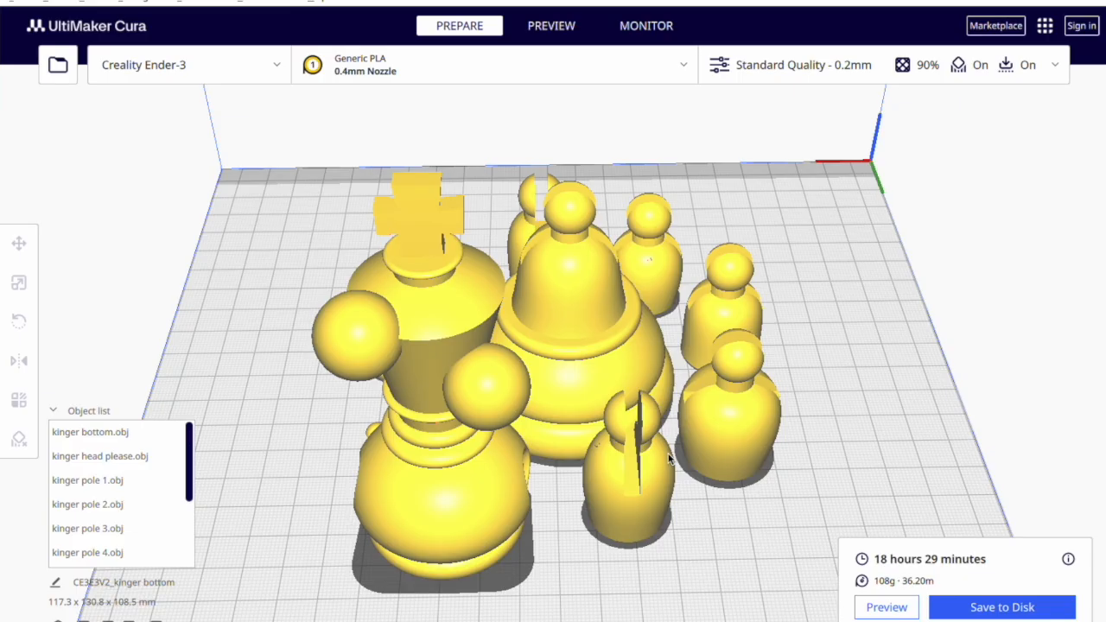
{"action": "left_click", "coordinate": [891, 607]}
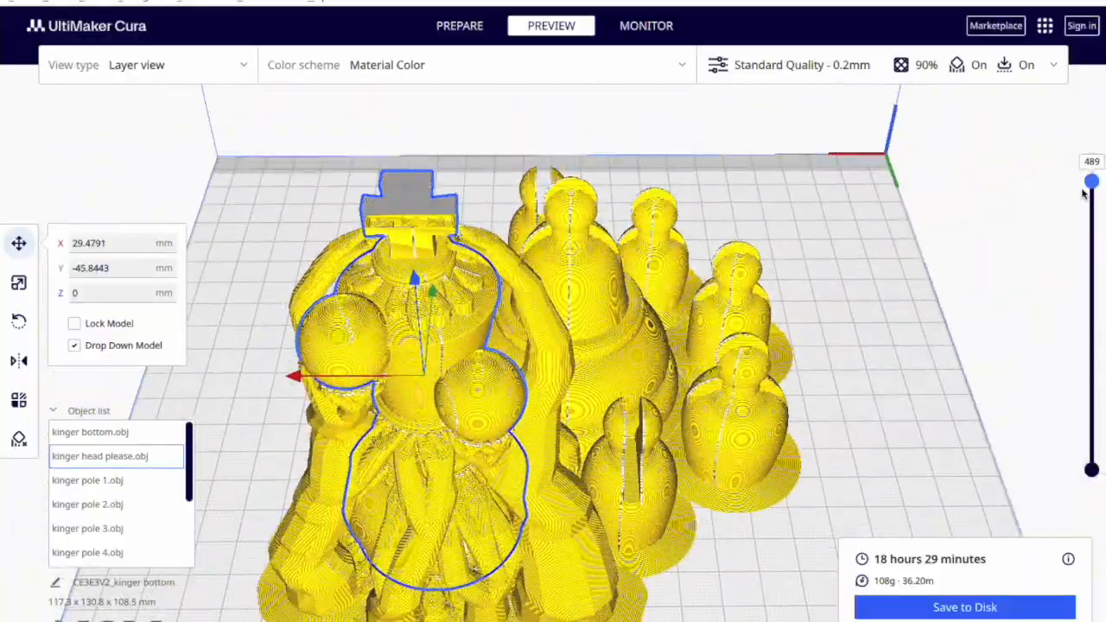
{"action": "left_click_drag", "start_coordinate": [1091, 164], "coordinate": [1037, 378]}
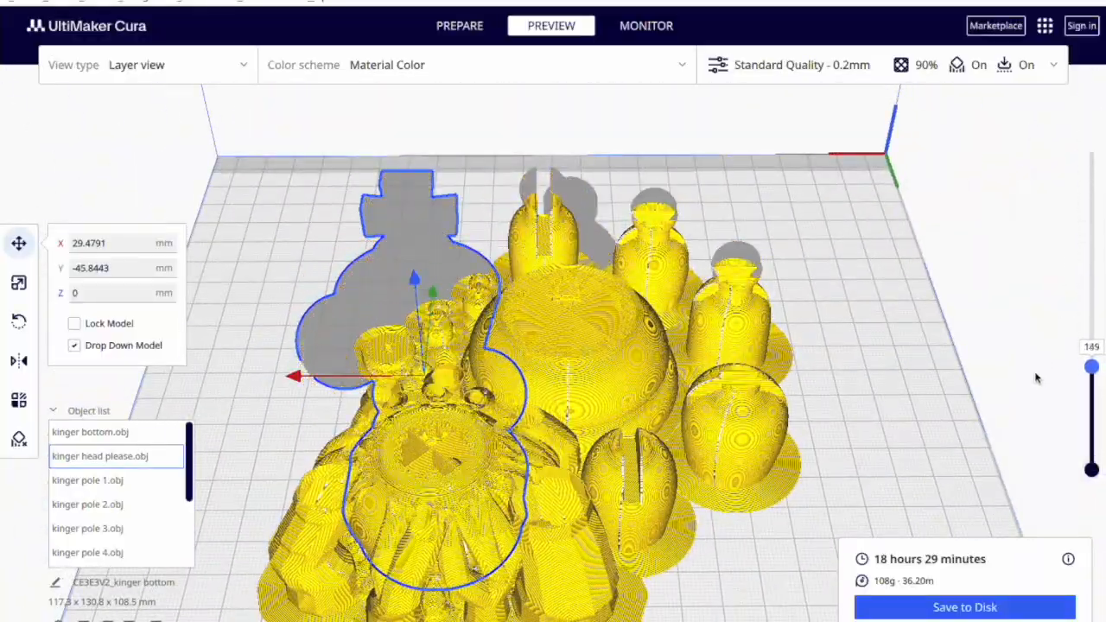